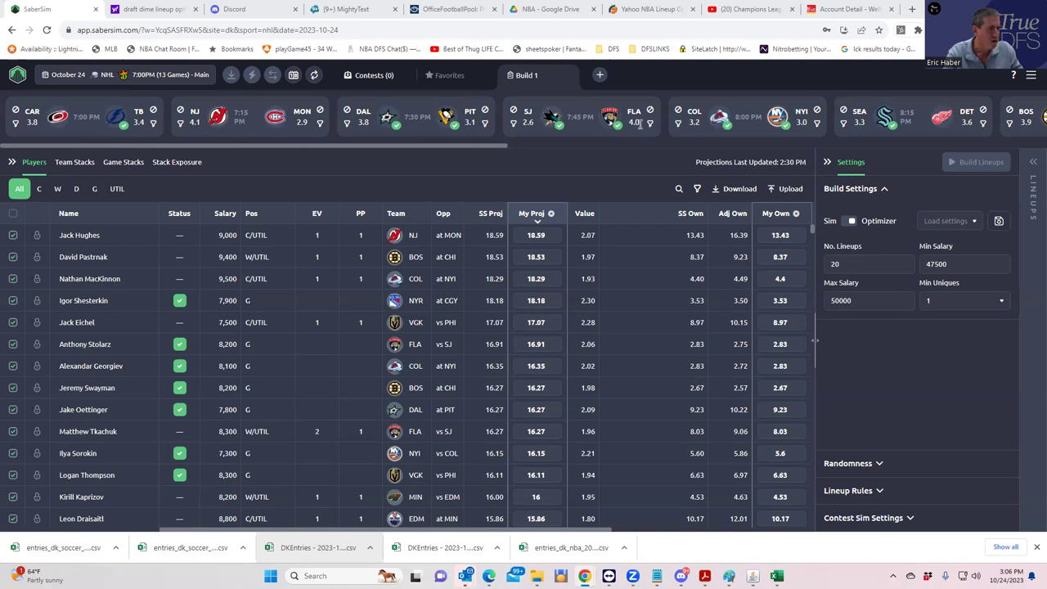
Step: Look through the whole NHL slate of games to review each matchup's projected team totals
left_click_drag(489, 147, 1030, 148)
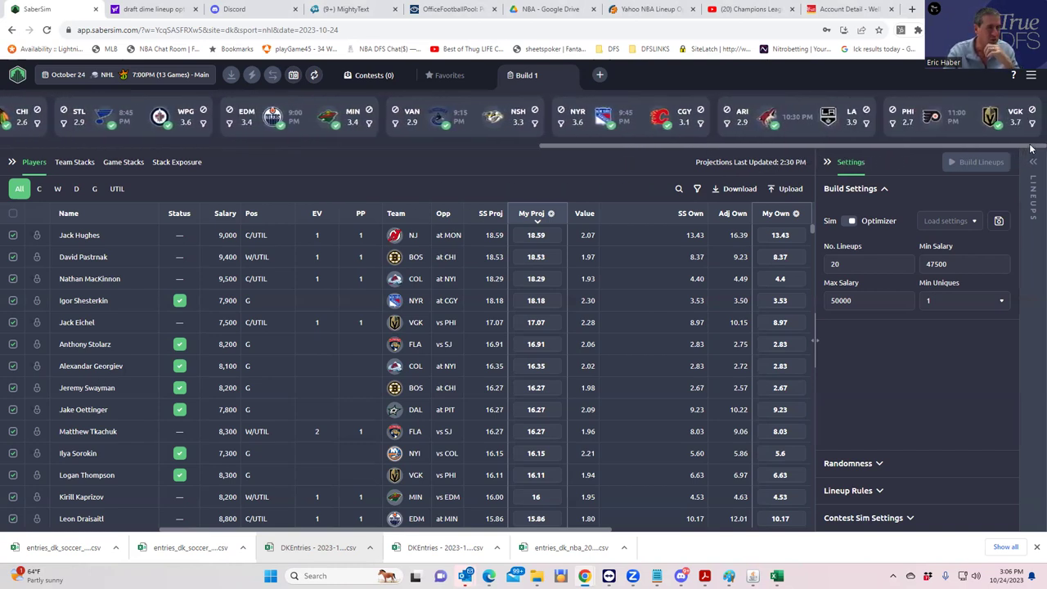
left_click_drag(1030, 148, 651, 189)
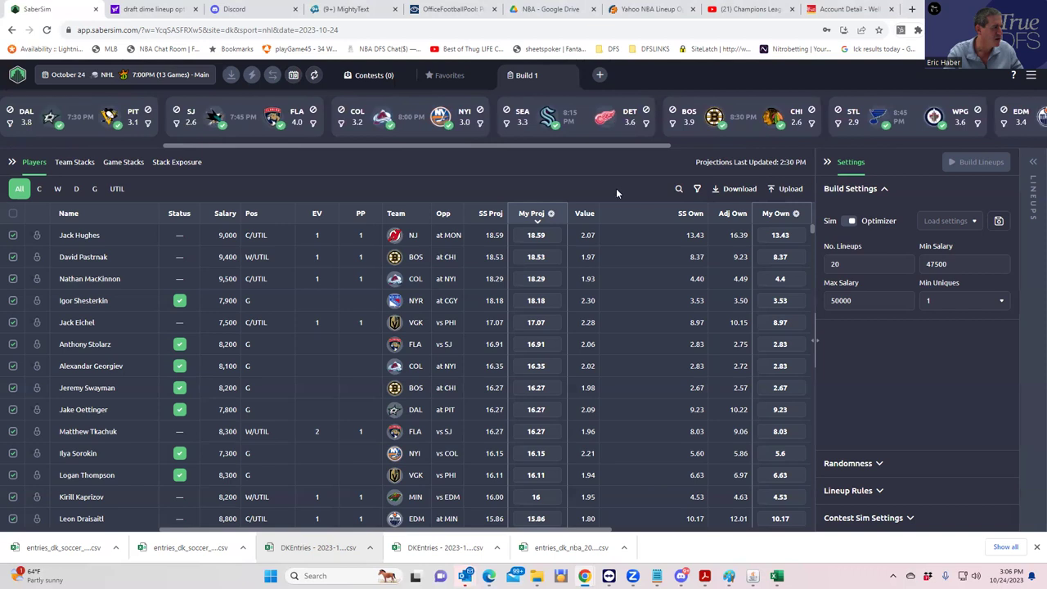
left_click_drag(509, 140, 221, 148)
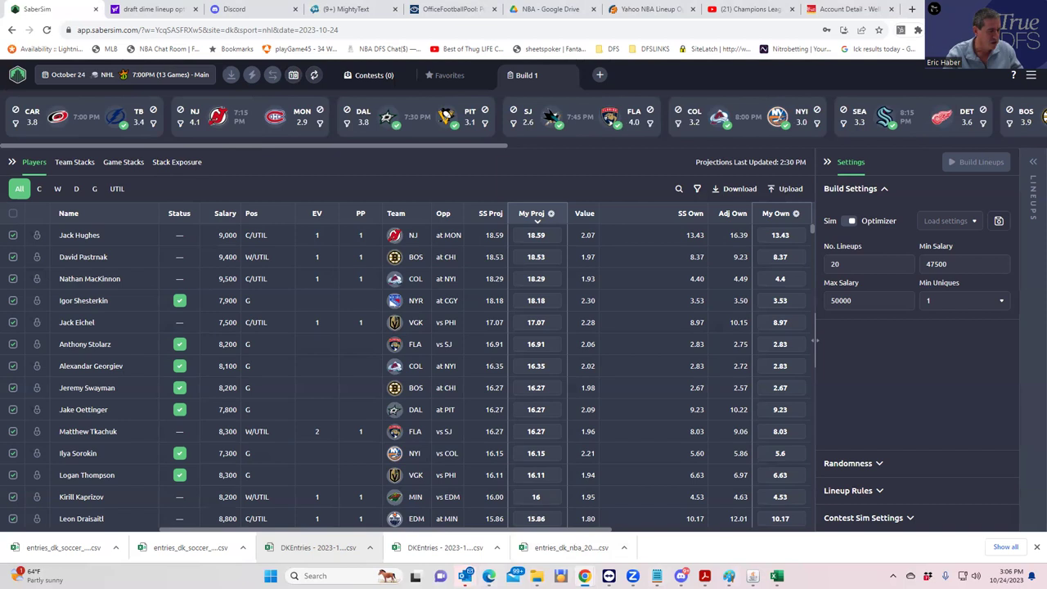
Step: Switch to the NHLDK_Proj workbook in Excel and maximize its window on the TrueDFS sheet
mouse_move(776, 575)
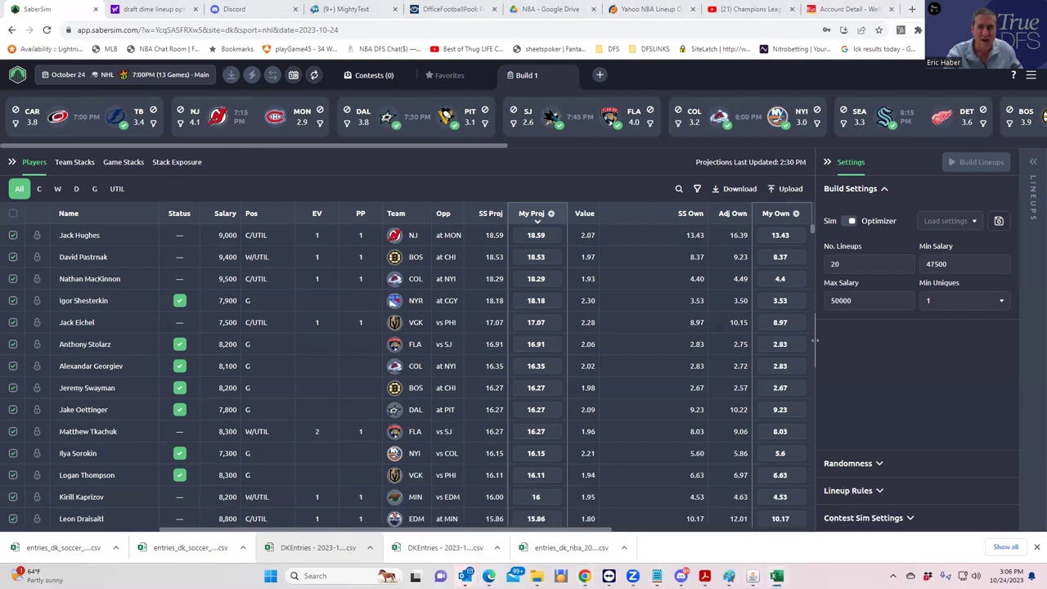
key("alt+Tab")
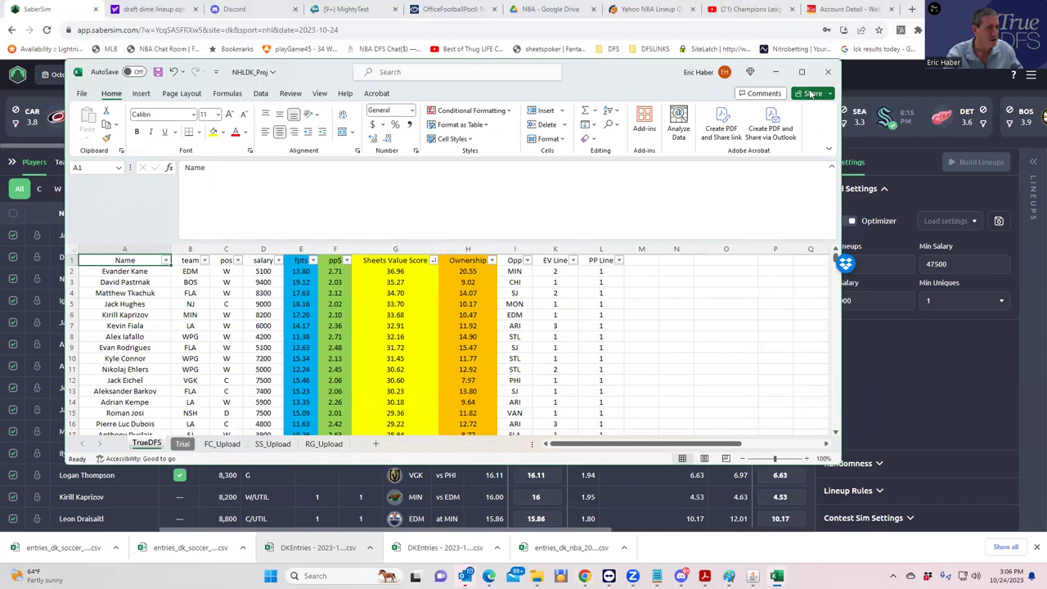
double_click(352, 37)
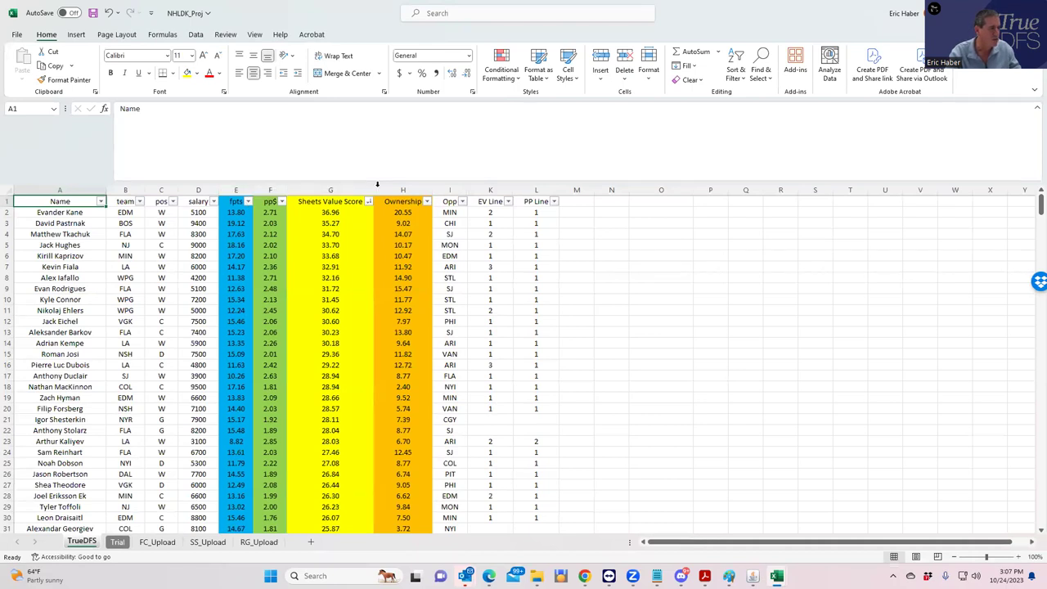
Step: Examine the EV Line and PP Line columns for the highest-ranked players on the TrueDFS sheet
left_click(489, 189)
left_click(540, 192)
left_click(496, 190)
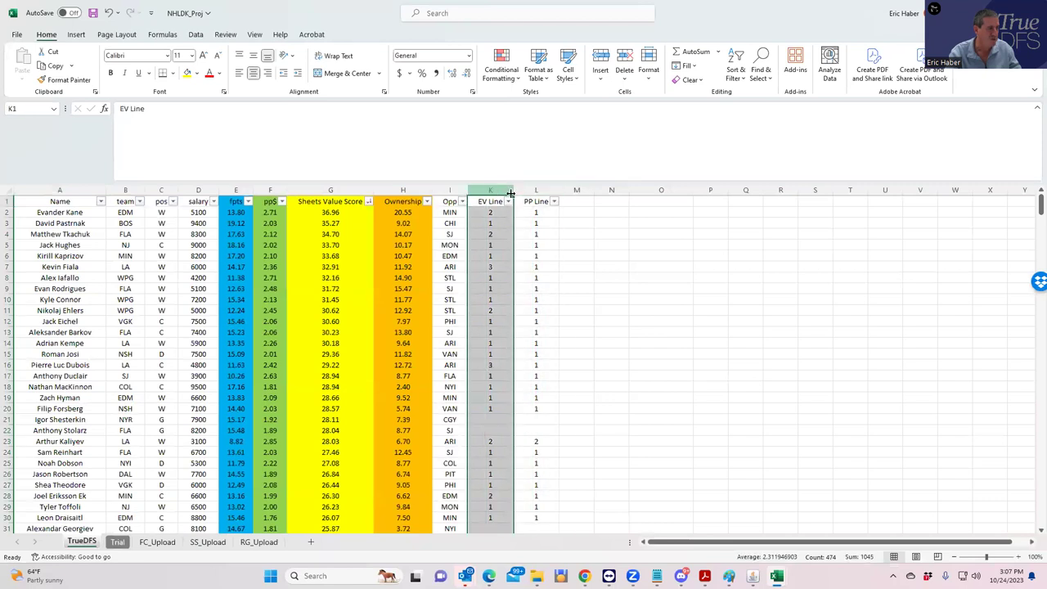
left_click(536, 189)
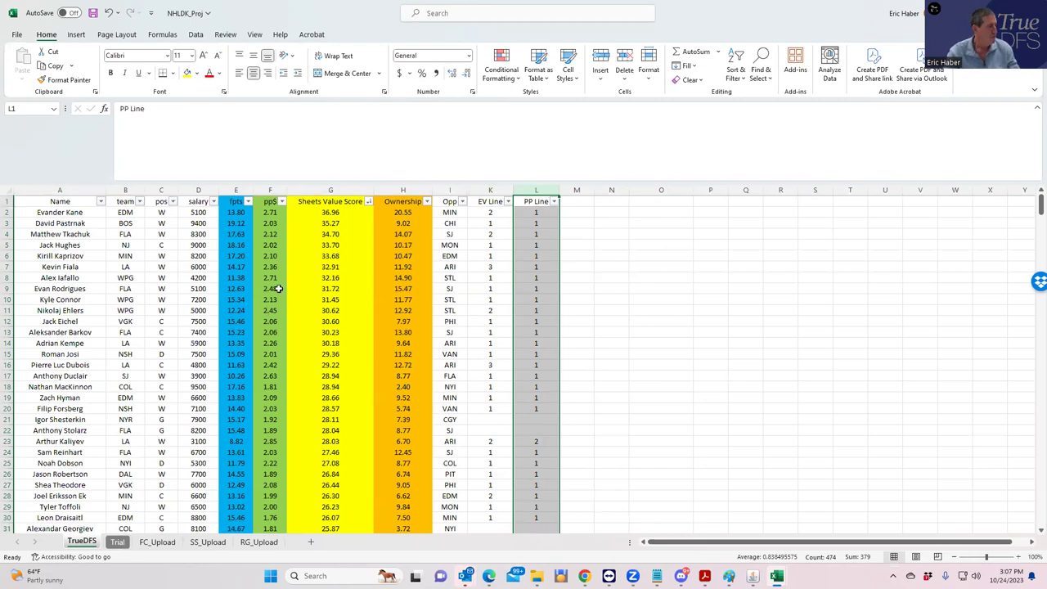
left_click_drag(64, 214, 121, 447)
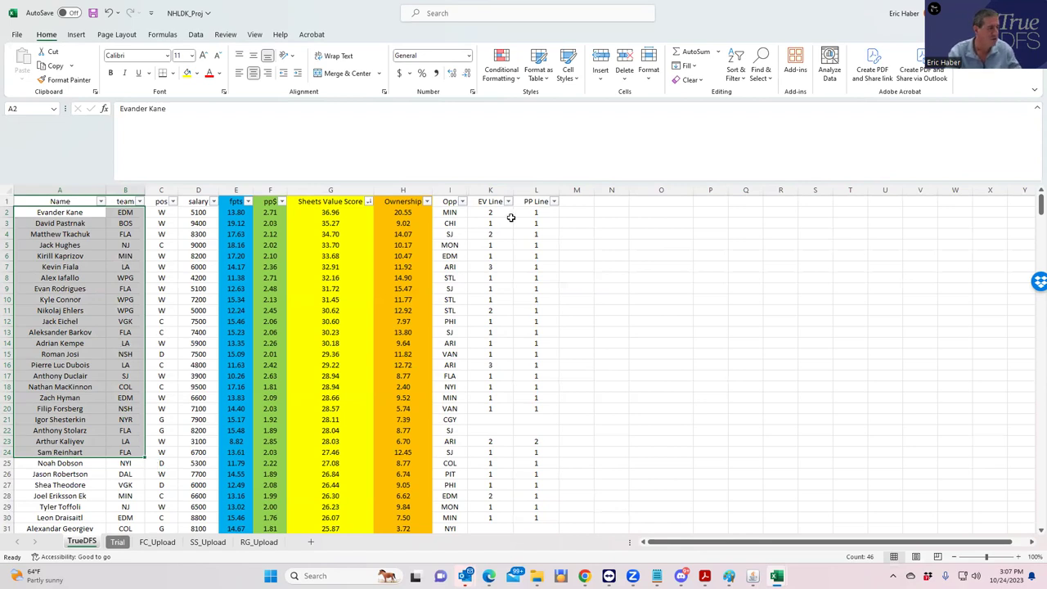
left_click_drag(488, 213, 491, 392)
left_click_drag(533, 211, 524, 410)
scroll(570, 399, "down", 4)
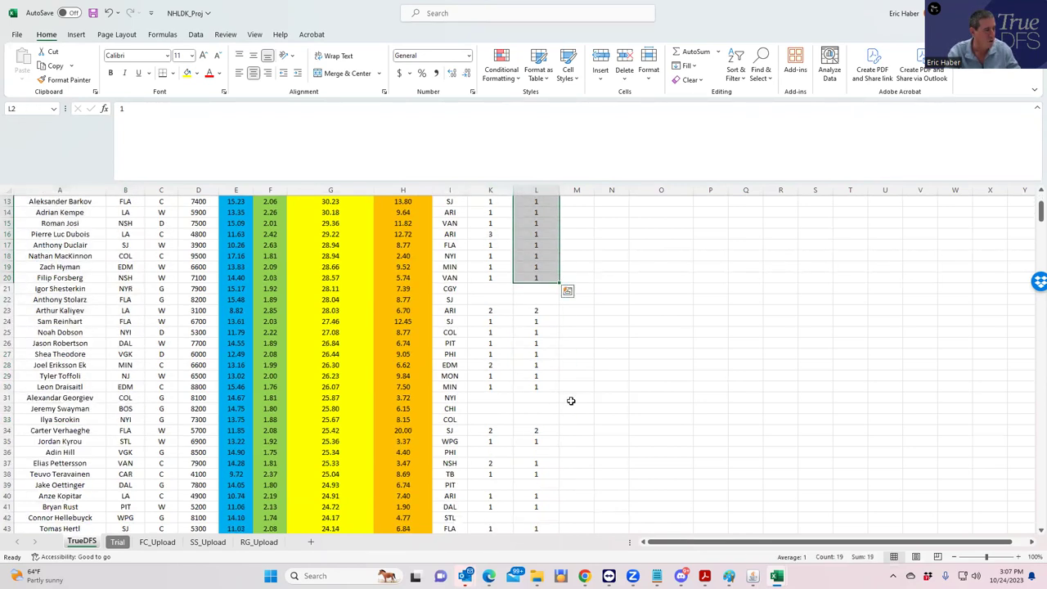
scroll(567, 381, "up", 4)
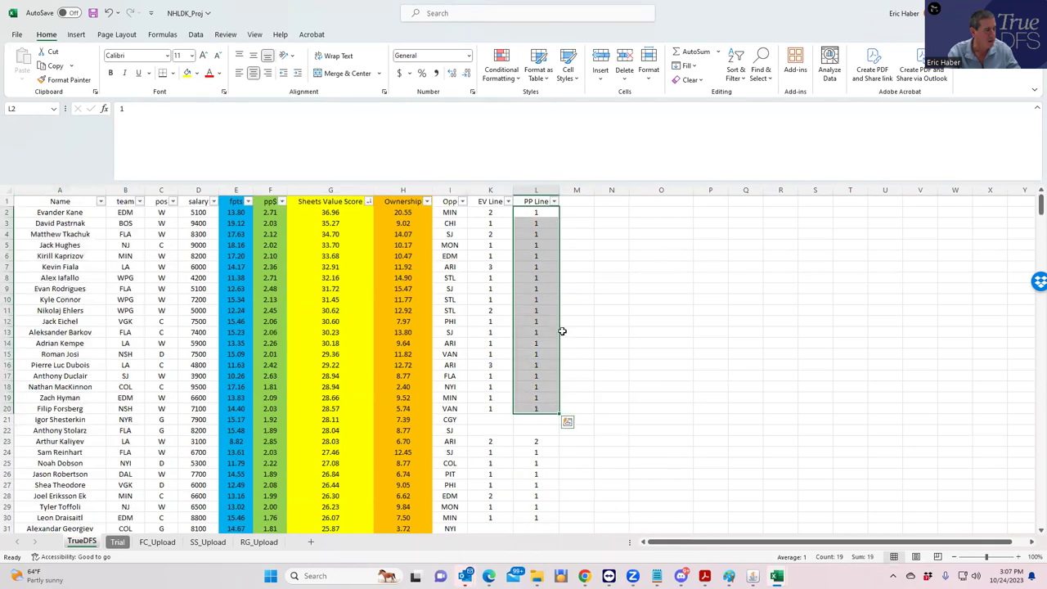
Step: Compare the teams, Sheets Value Scores and salaries of the top-ranked players, focusing on salaries in rows 2, 3 and 8
left_click(134, 234)
left_click(132, 213)
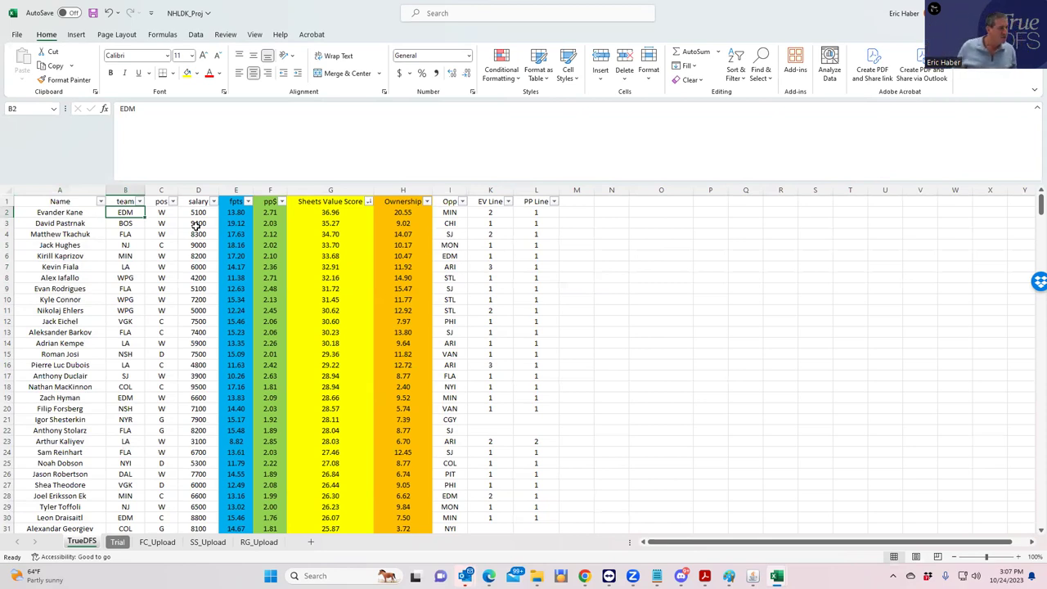
mouse_move(328, 211)
left_mouse_down()
mouse_move(328, 347)
mouse_move(322, 213)
left_mouse_up()
left_click(324, 255)
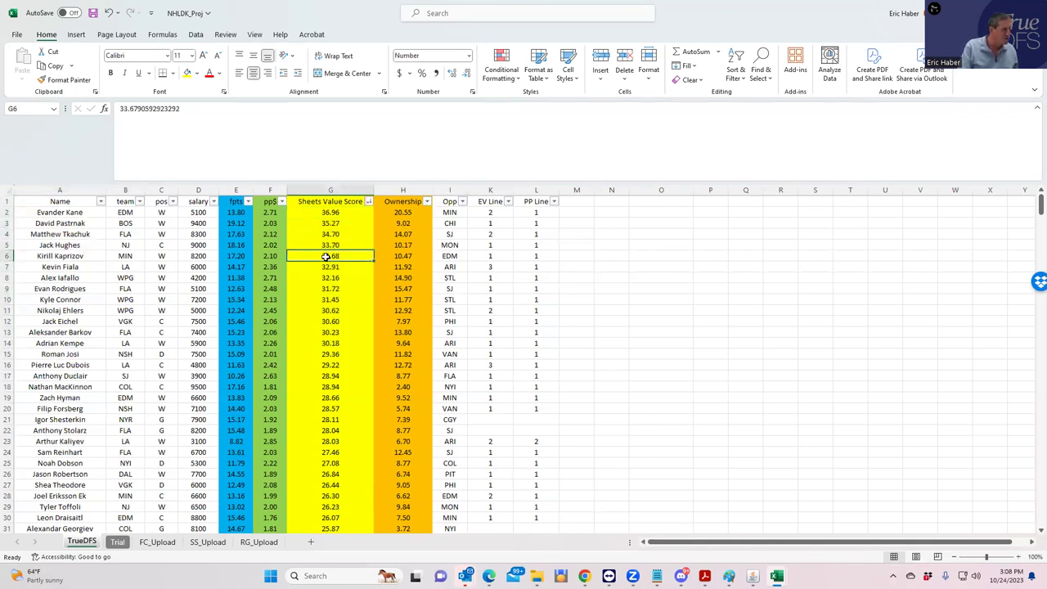
left_click(189, 212)
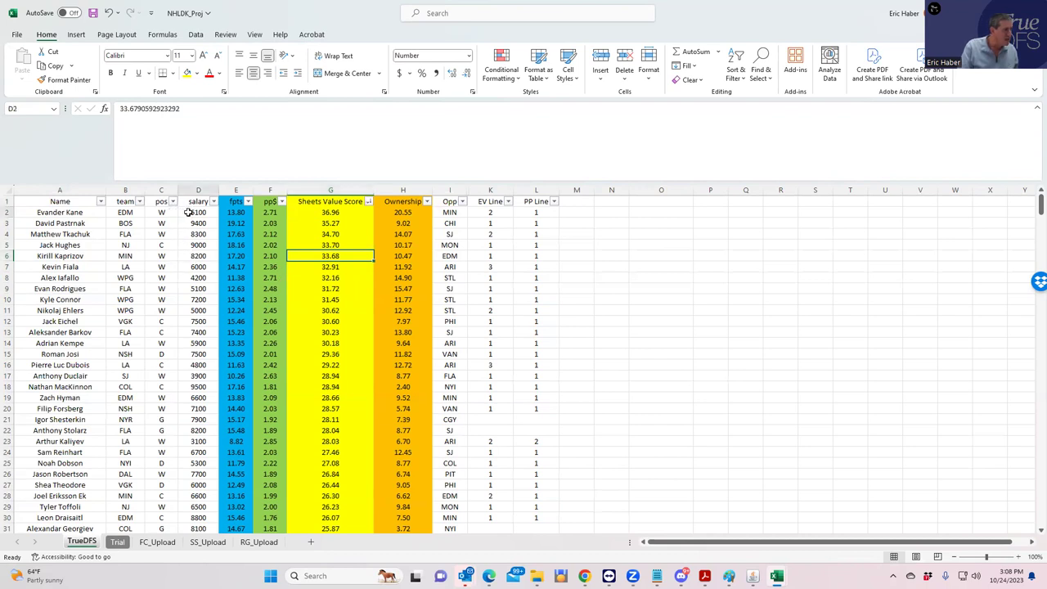
left_click(202, 223)
left_click(202, 211)
left_click(198, 223)
left_click(199, 212)
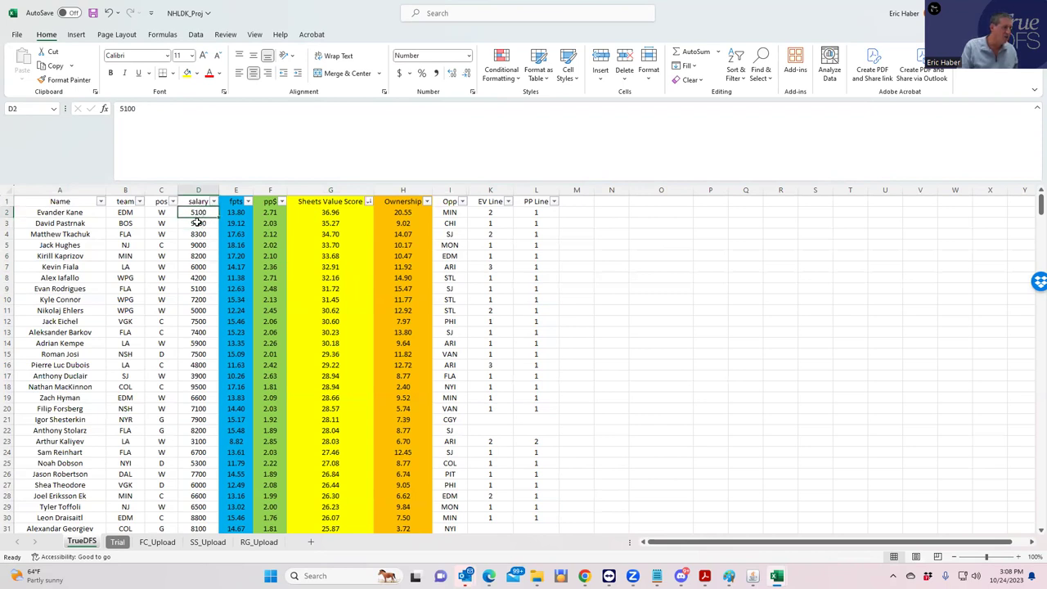
left_click(199, 278)
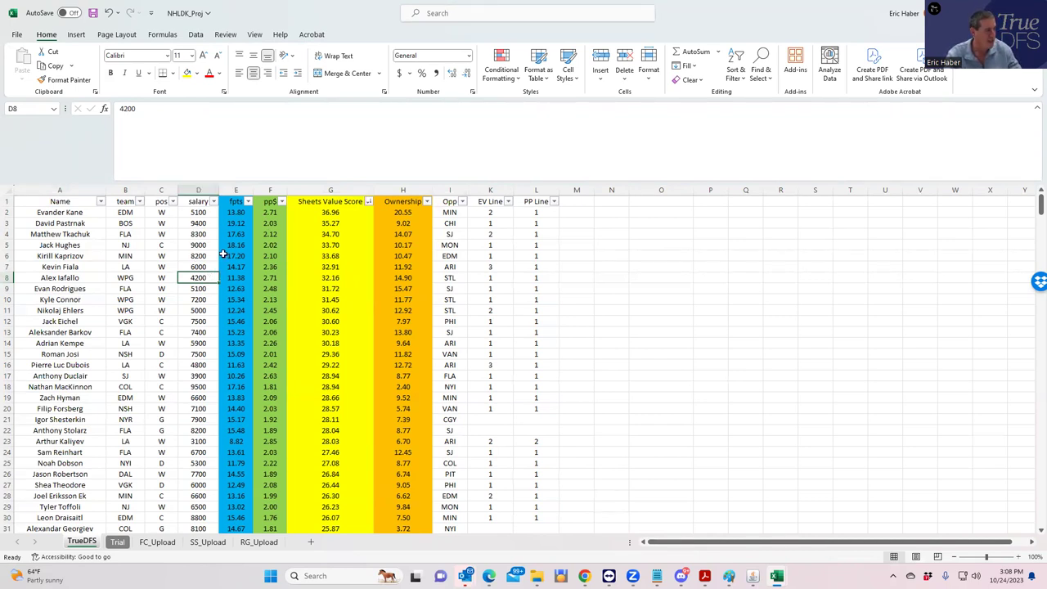
left_click(196, 215)
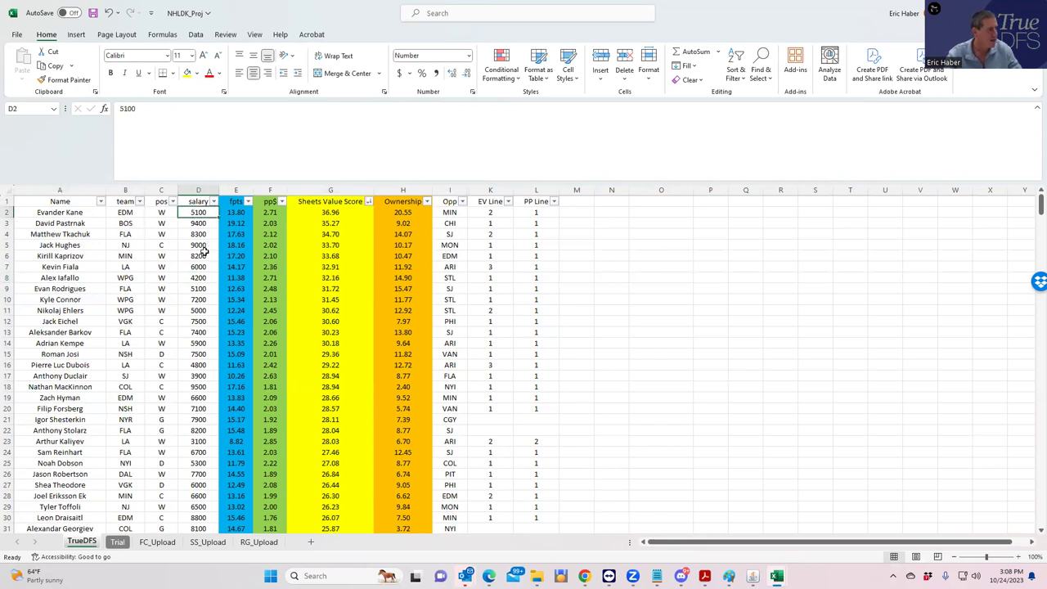
Step: Compare the team, salary, EV Line and PP Line of the WPG wingers in rows 8 and 11
left_click(200, 278)
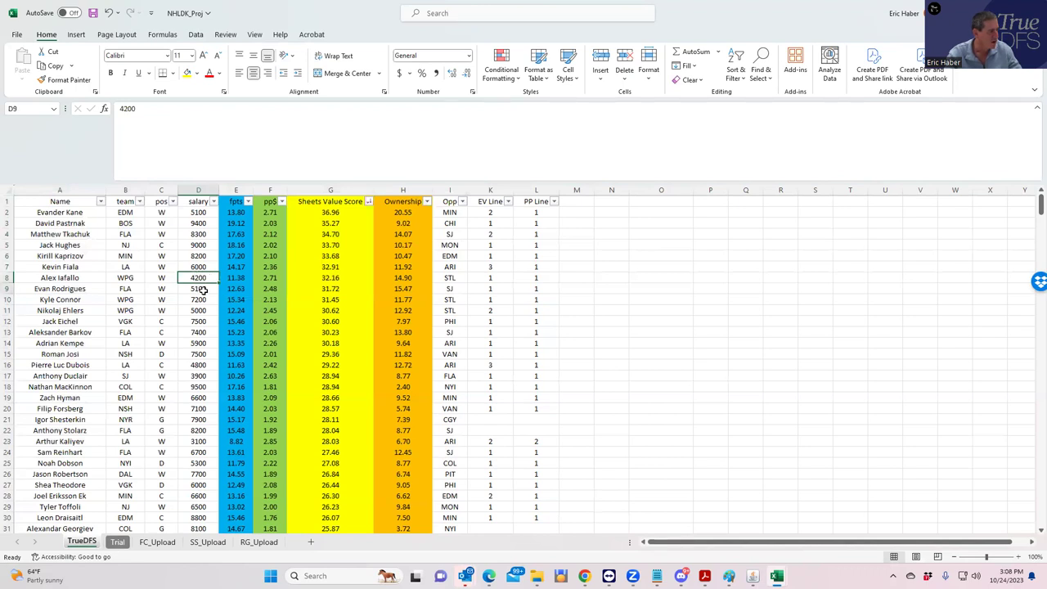
key("Down")
key("Down")
key("Down")
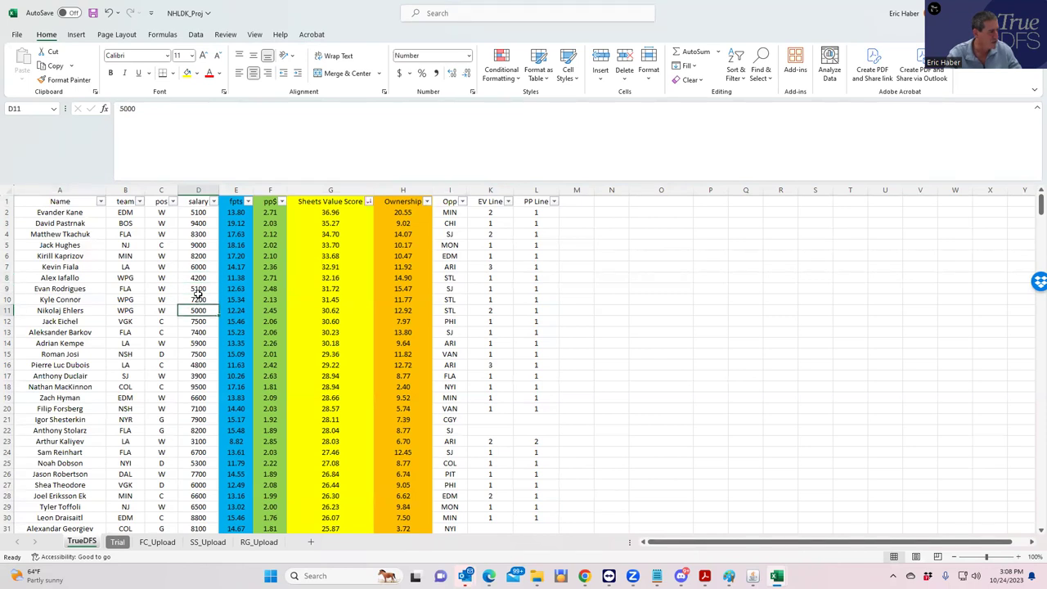
key("F2")
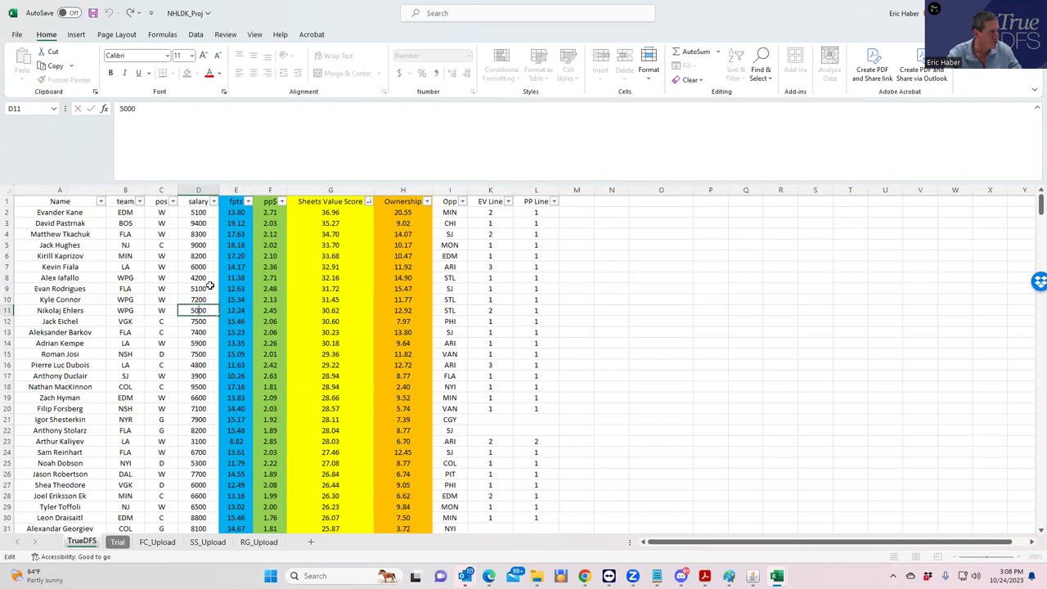
key("Escape")
left_click(144, 310)
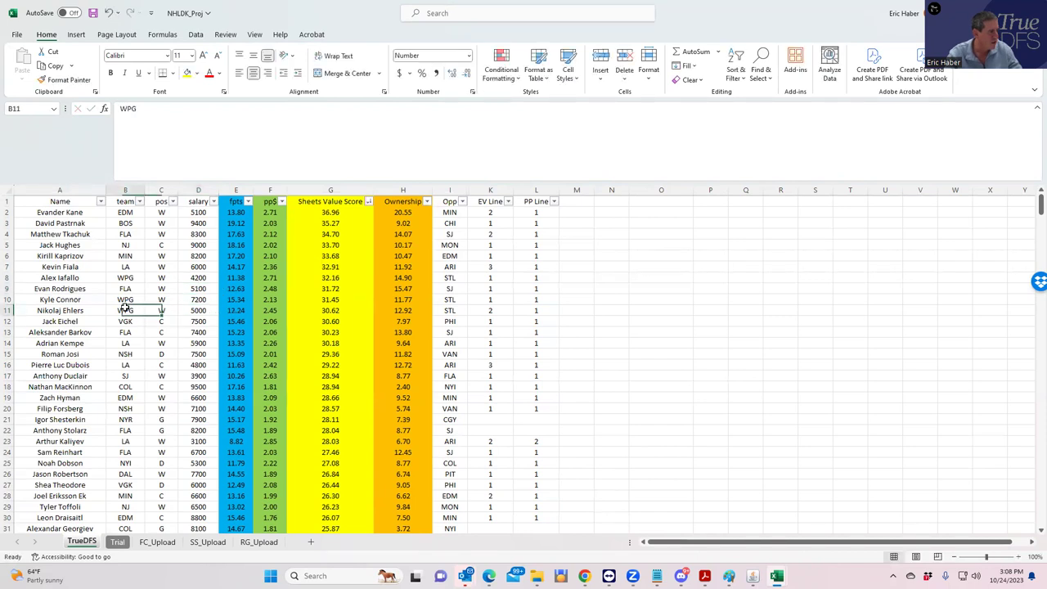
left_click(125, 279)
left_click(190, 278)
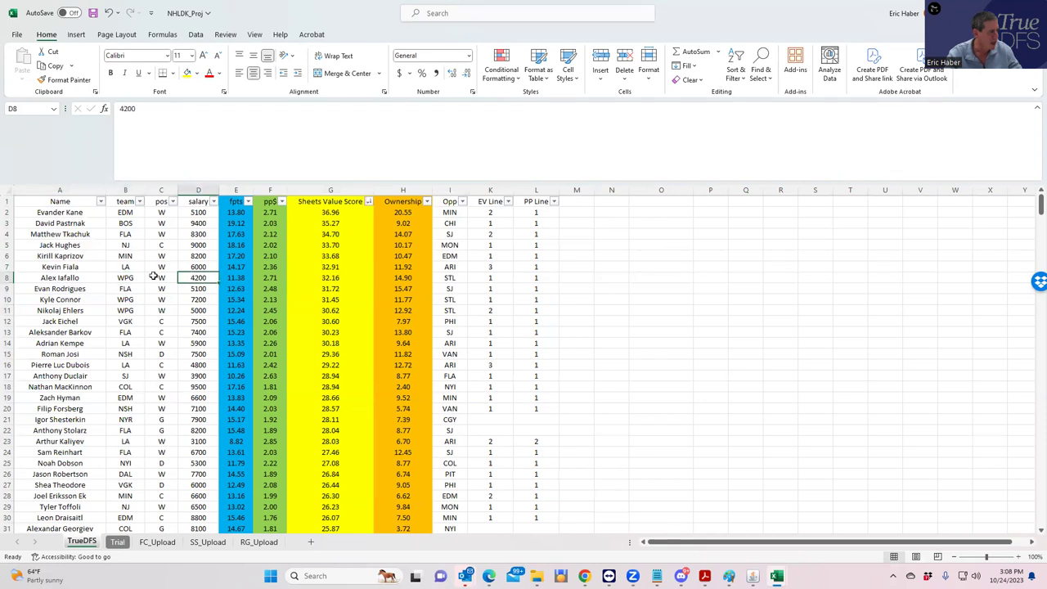
left_click(139, 277)
left_click(201, 309)
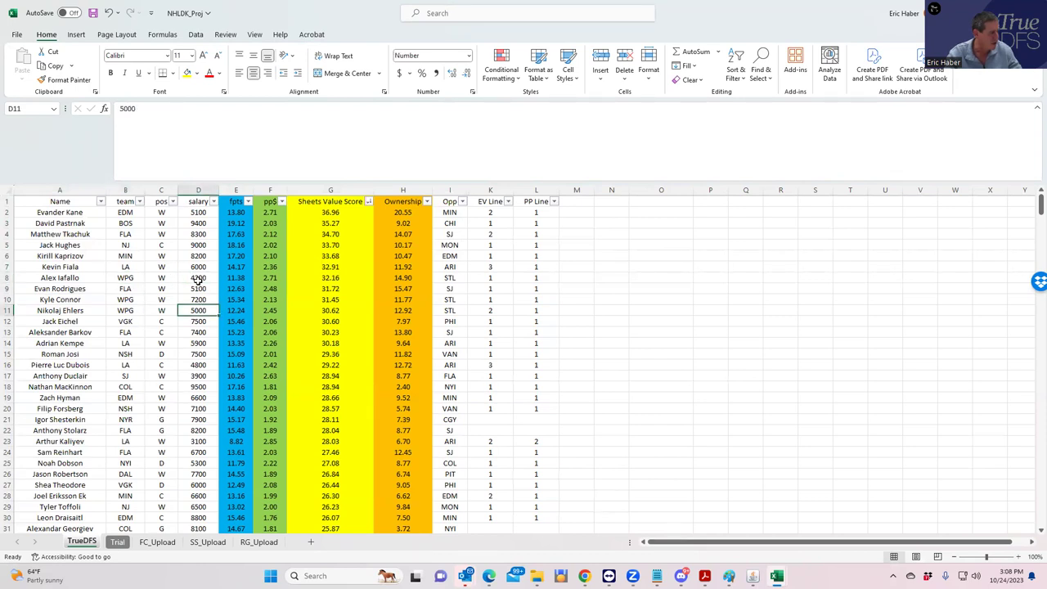
left_click(197, 278)
left_click(486, 277)
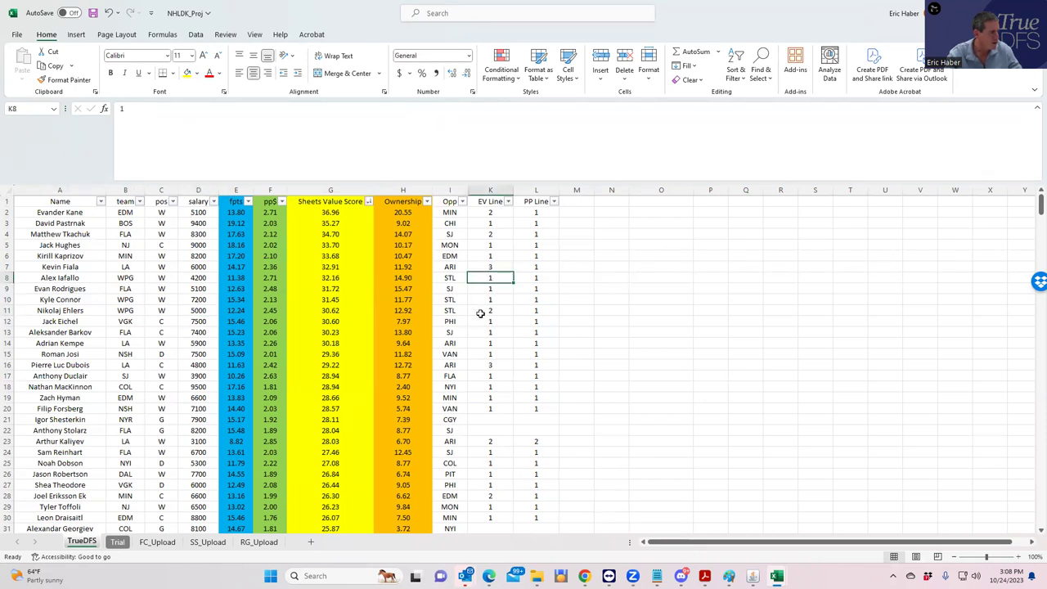
left_click(482, 311)
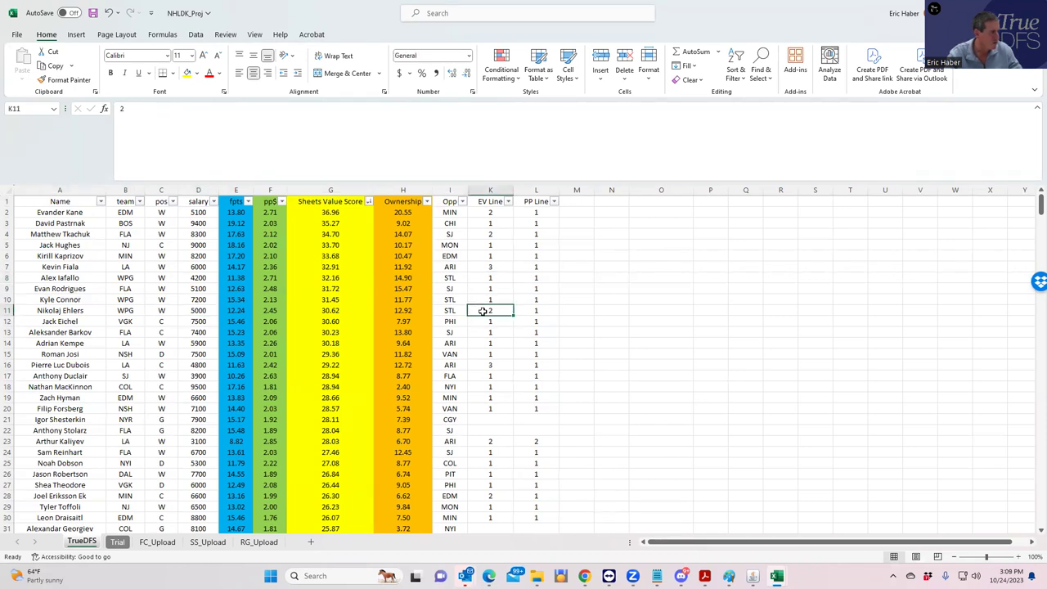
left_click(536, 288)
left_click(540, 312)
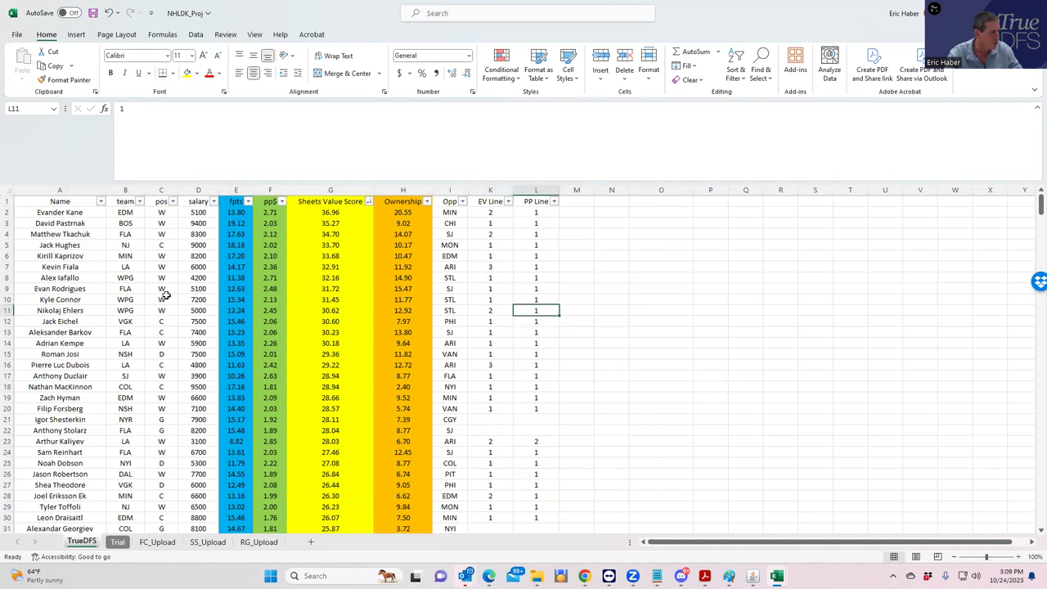
Step: Check the WPG player in row 10 against the WPG players in rows 8 and 11 for salary and line assignments
left_click(125, 311)
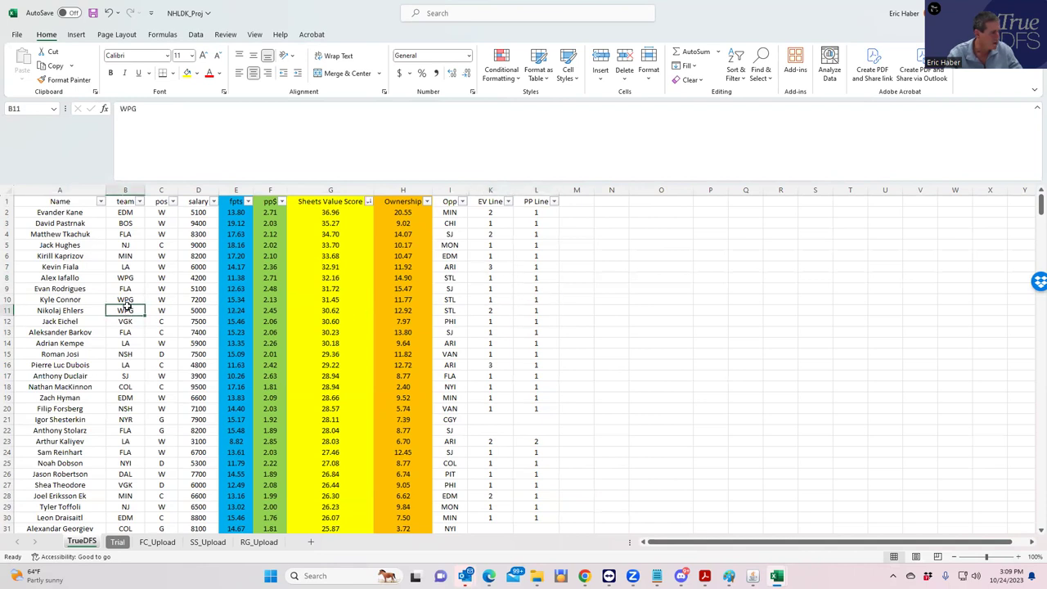
left_click(127, 299)
left_click(494, 300)
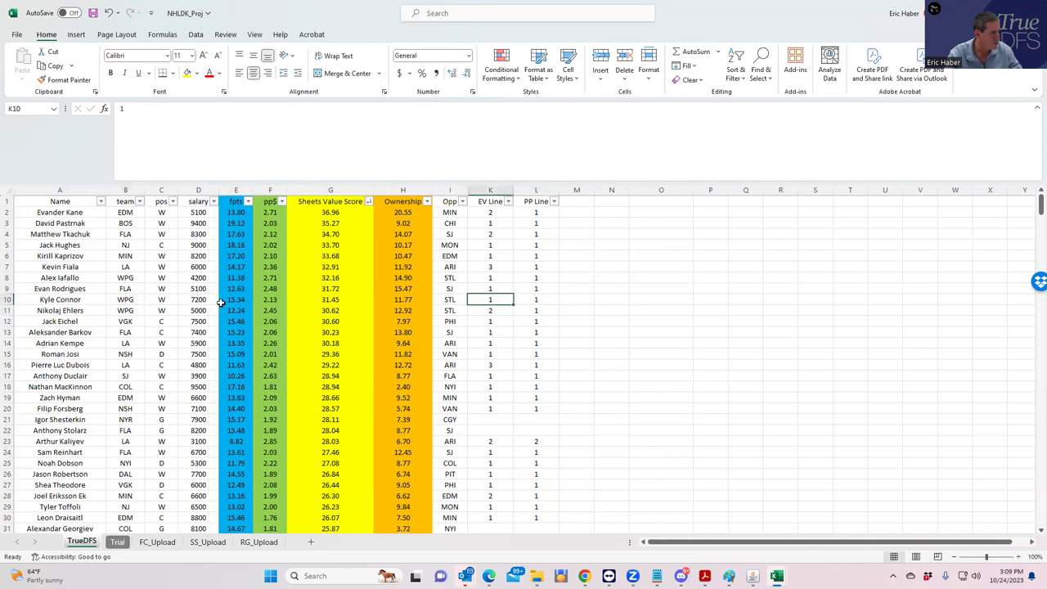
left_click(140, 297)
left_click(134, 277)
left_click(128, 299)
left_click(211, 299)
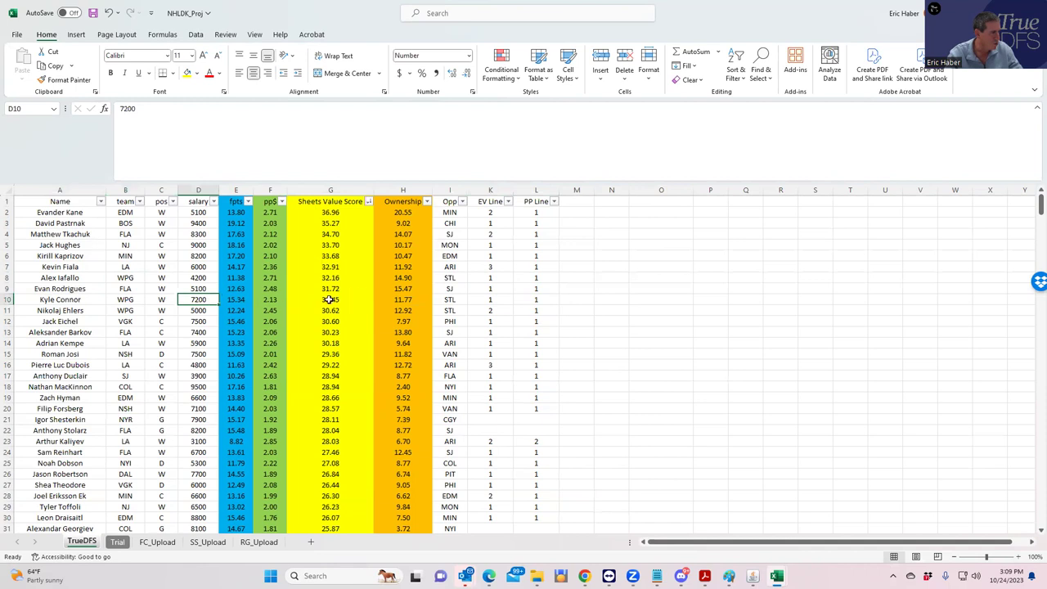
left_click(196, 313)
left_click(489, 299)
left_click(537, 302)
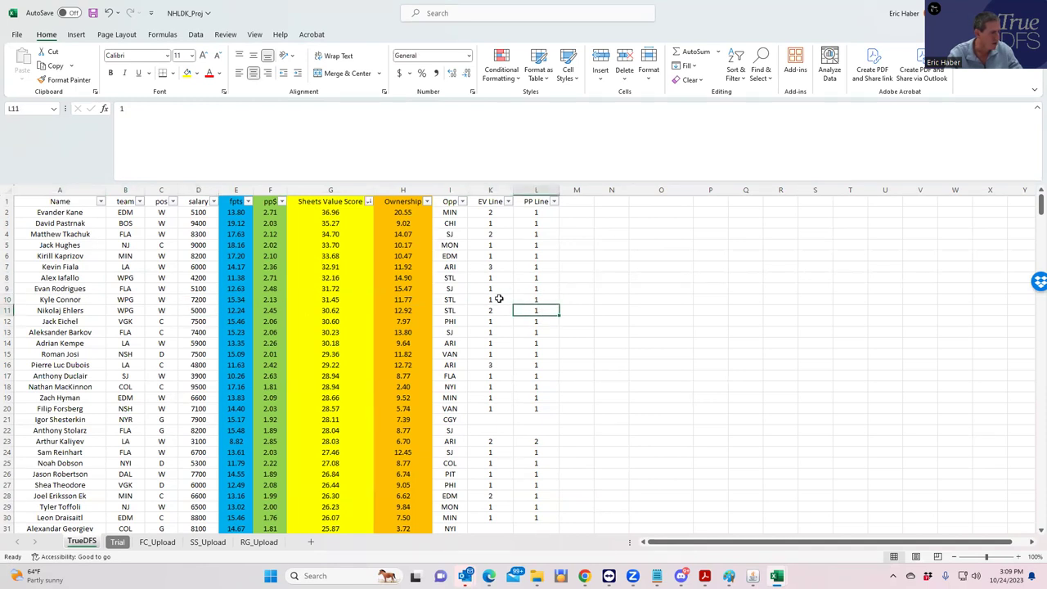
left_click(128, 279)
left_click(131, 299)
left_click(131, 310)
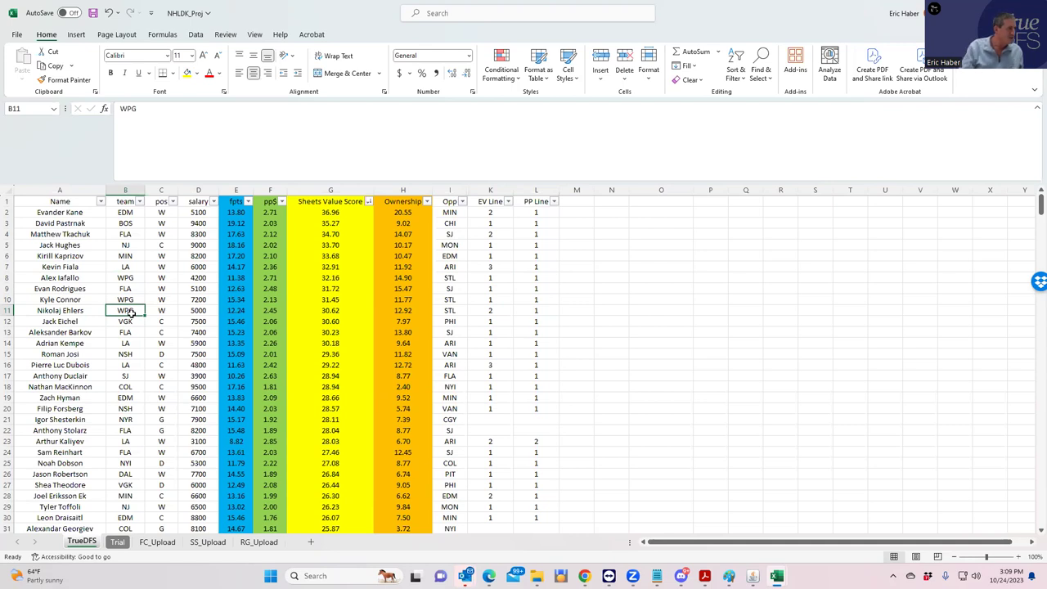
Step: Compare the EV Line and PP Line assignments of the FLA players in rows 9 and 13
left_click(114, 288)
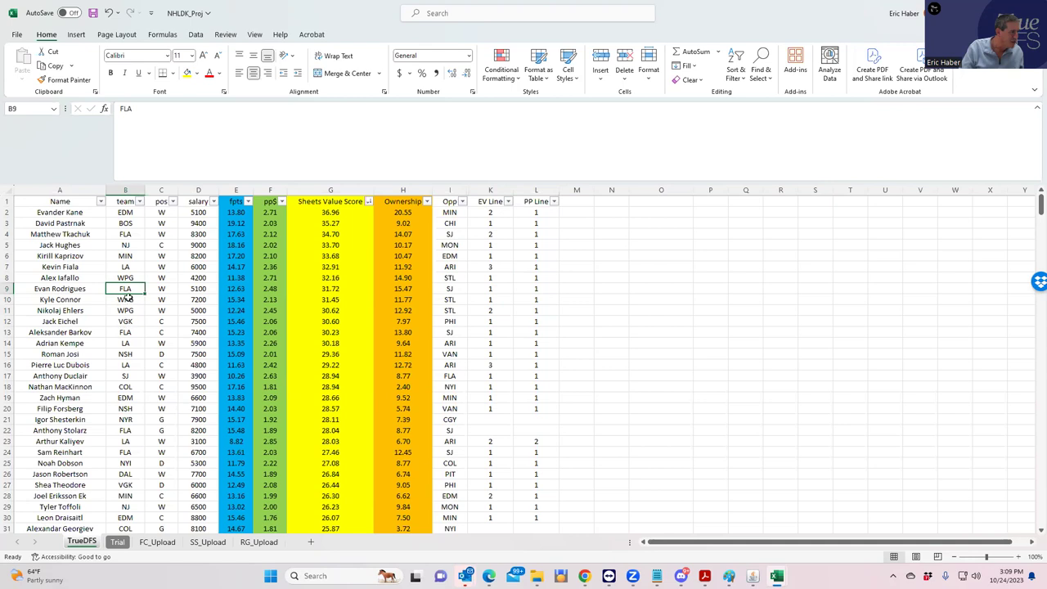
left_click(127, 330)
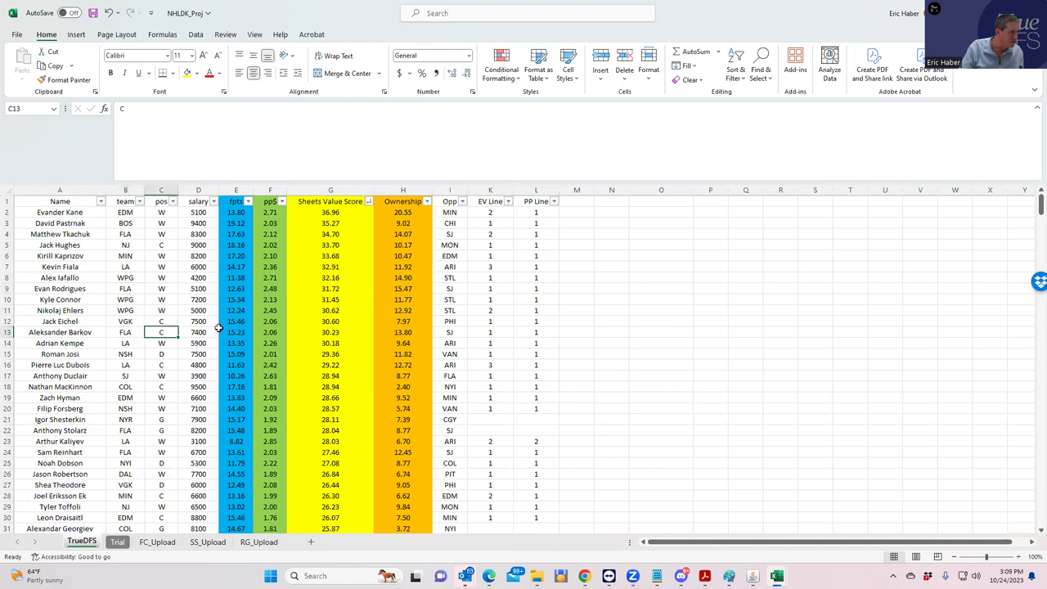
left_click(496, 286)
left_click(489, 328)
left_click(494, 291)
left_click(533, 288)
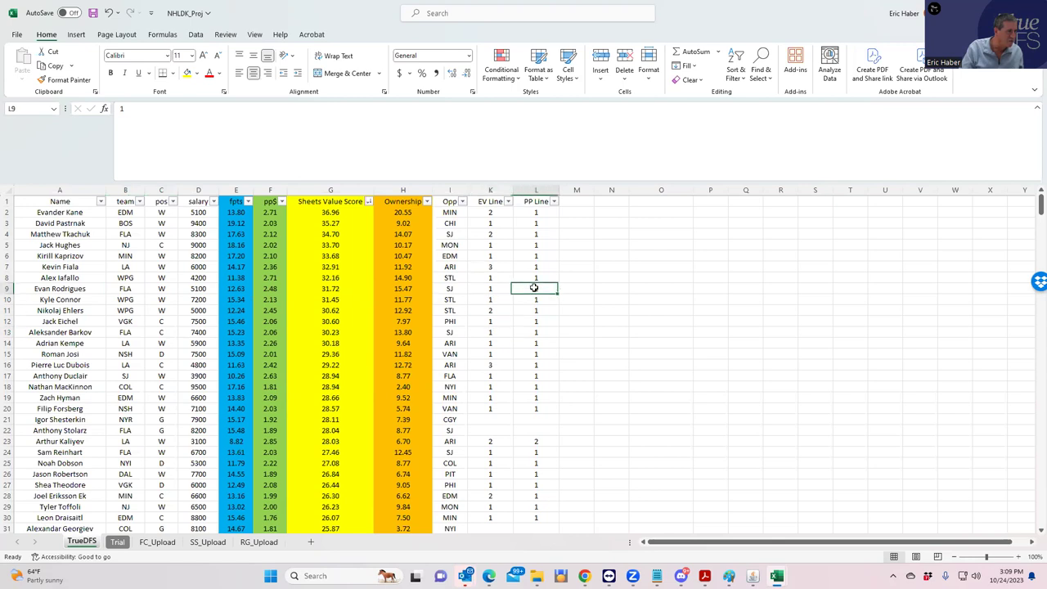
left_click(131, 332)
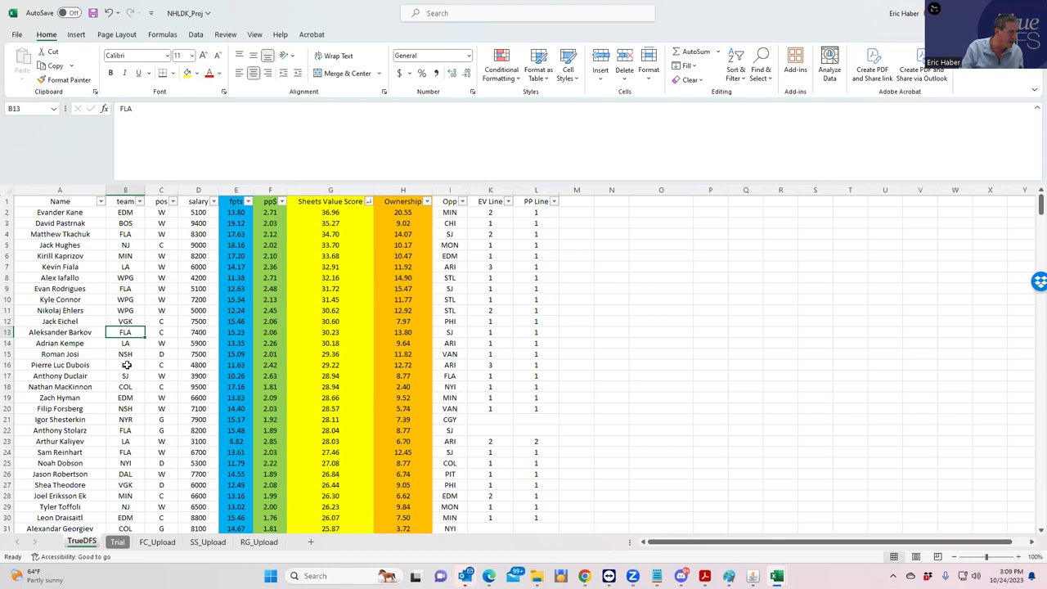
Step: Compare the EDM wingers in rows 2 and 19, including the salary, EV Line and PP Line in row 19
left_click(127, 397)
left_click(127, 368)
left_click(129, 396)
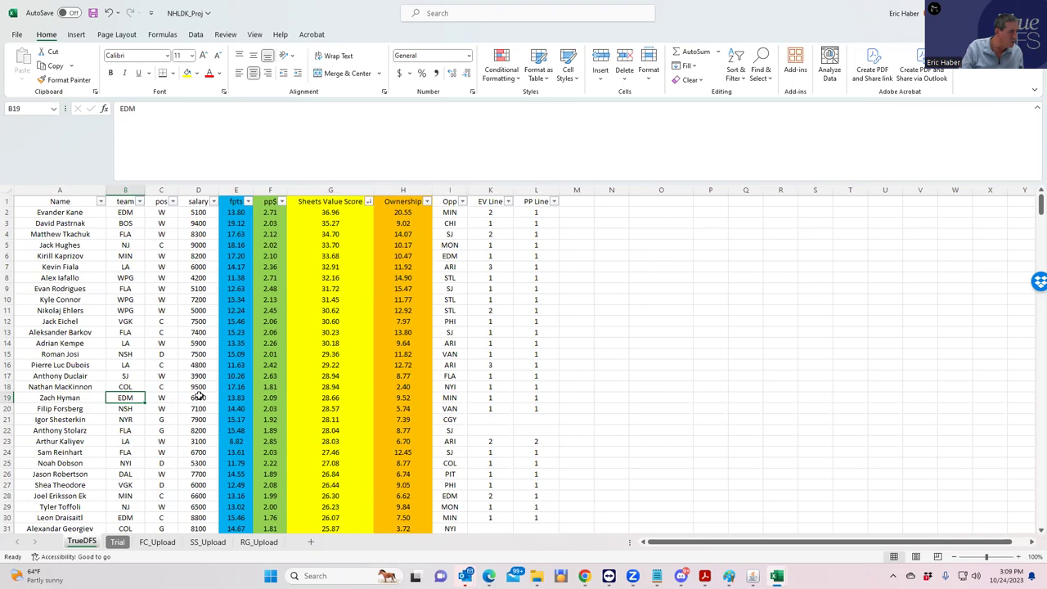
left_click(200, 395)
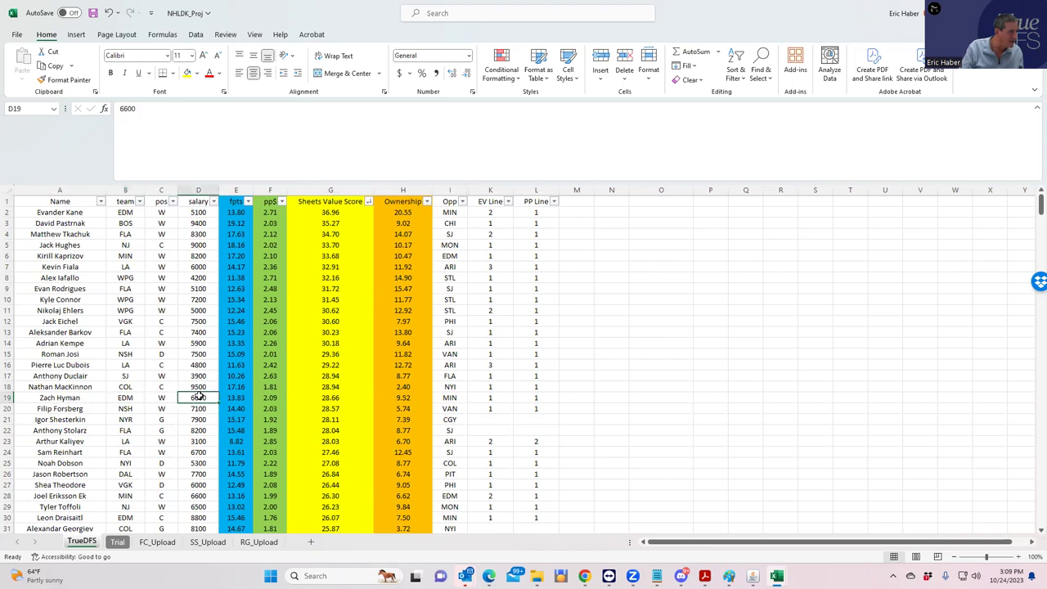
left_click(127, 214)
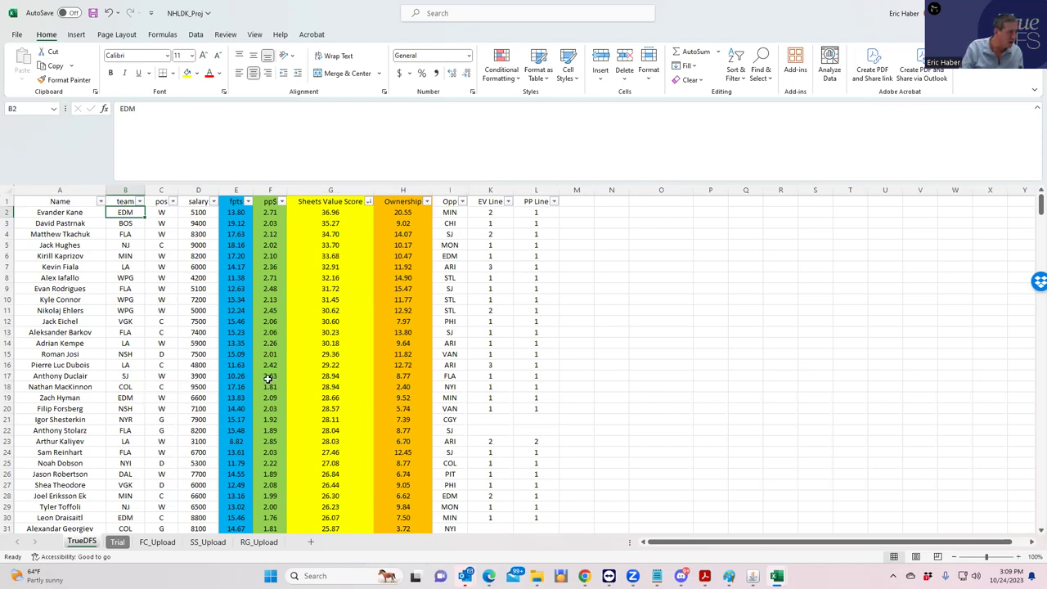
left_click(500, 396)
left_click(537, 394)
Step: Examine the FLA players in rows 4, 9, 13, 22 and 24 as a stack, including the EV Line in row 24
left_click(136, 449)
left_click(489, 451)
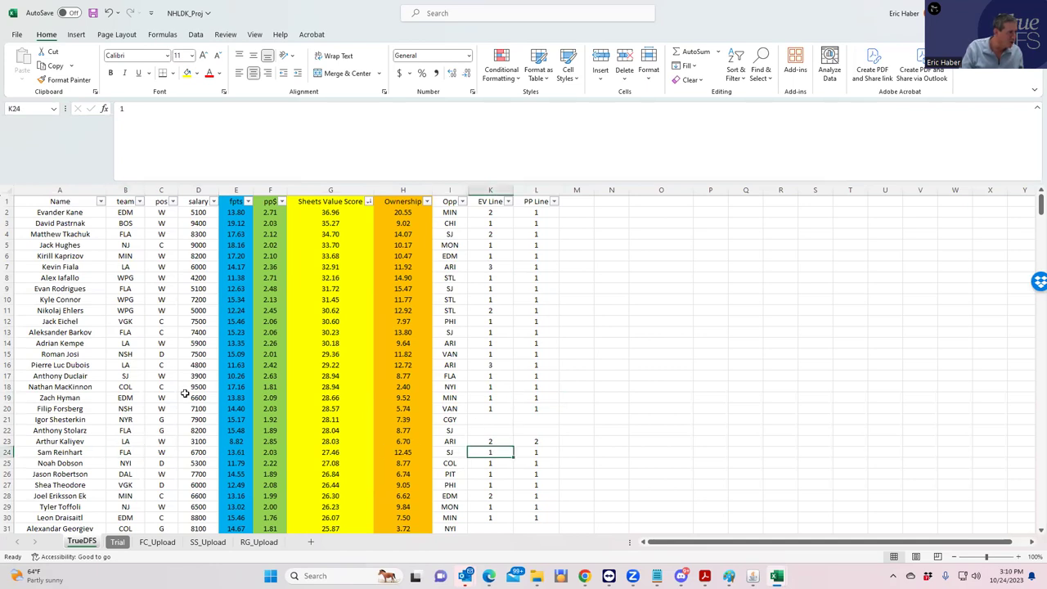
left_click(133, 334)
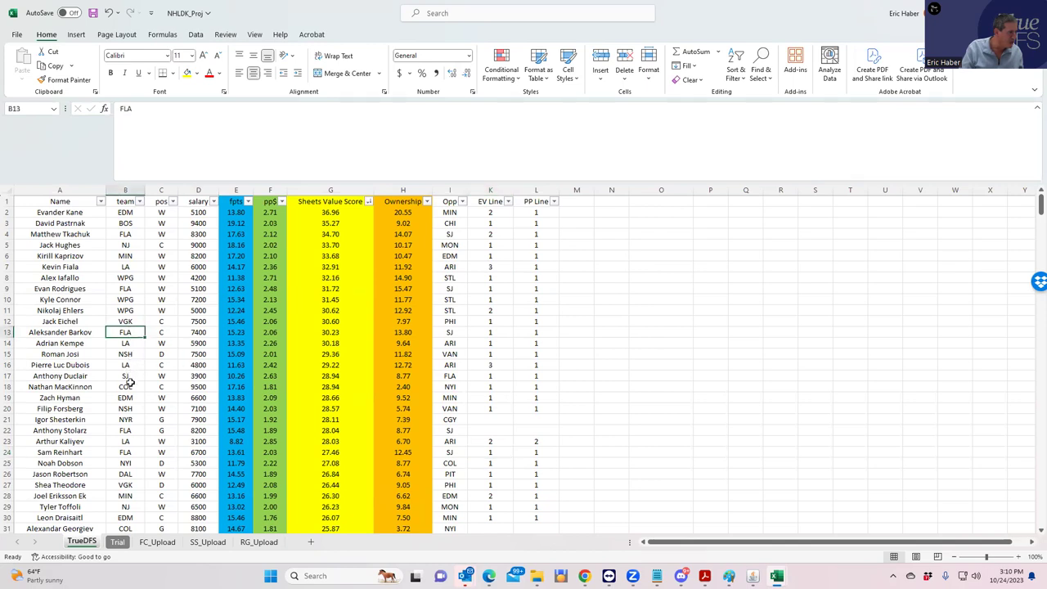
left_click(127, 236)
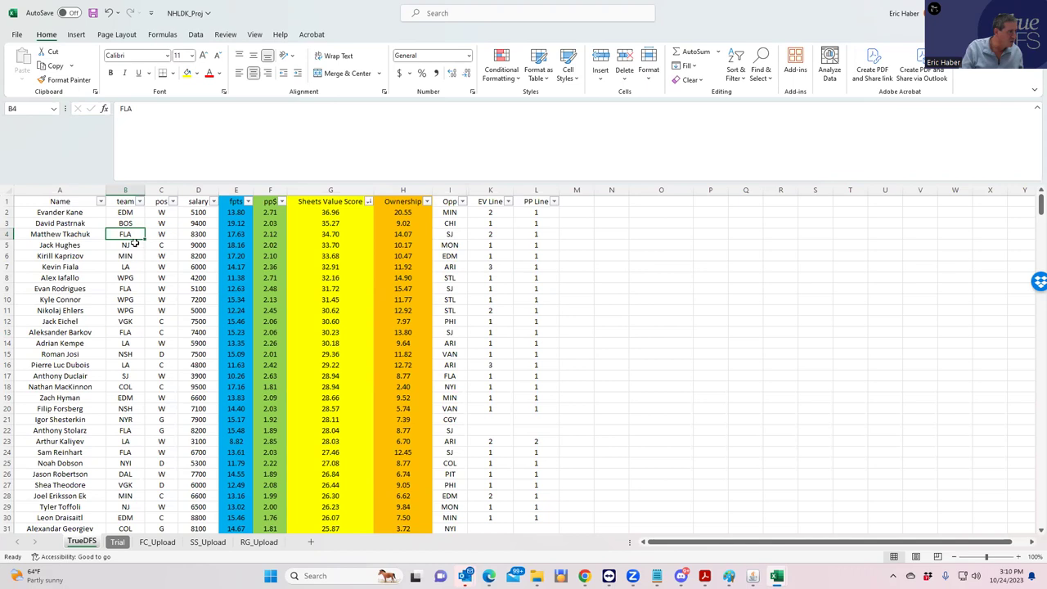
left_click(121, 290)
left_click(120, 331)
left_click(124, 427)
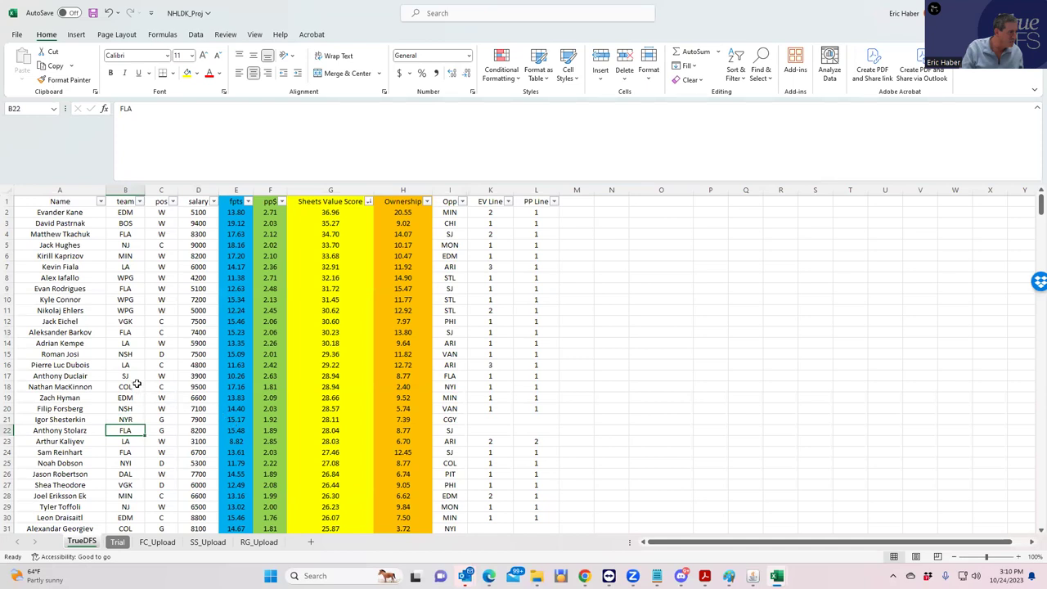
left_click(127, 331)
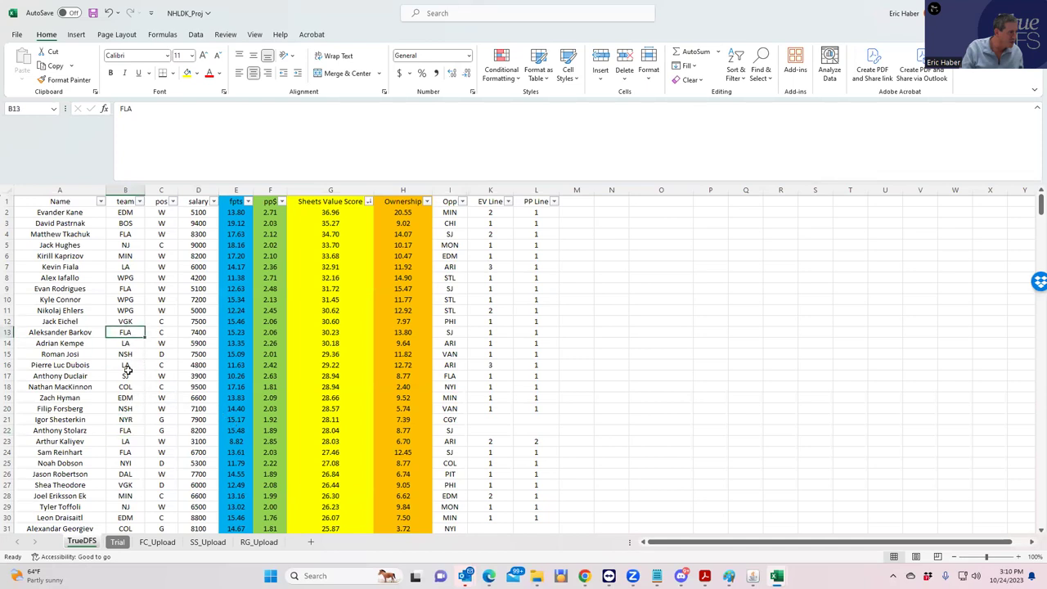
Step: Check the teams of the players in rows 21 to 25, including the NYR and FLA goalies
left_click(125, 446)
left_click(125, 420)
left_click(125, 430)
left_click(127, 462)
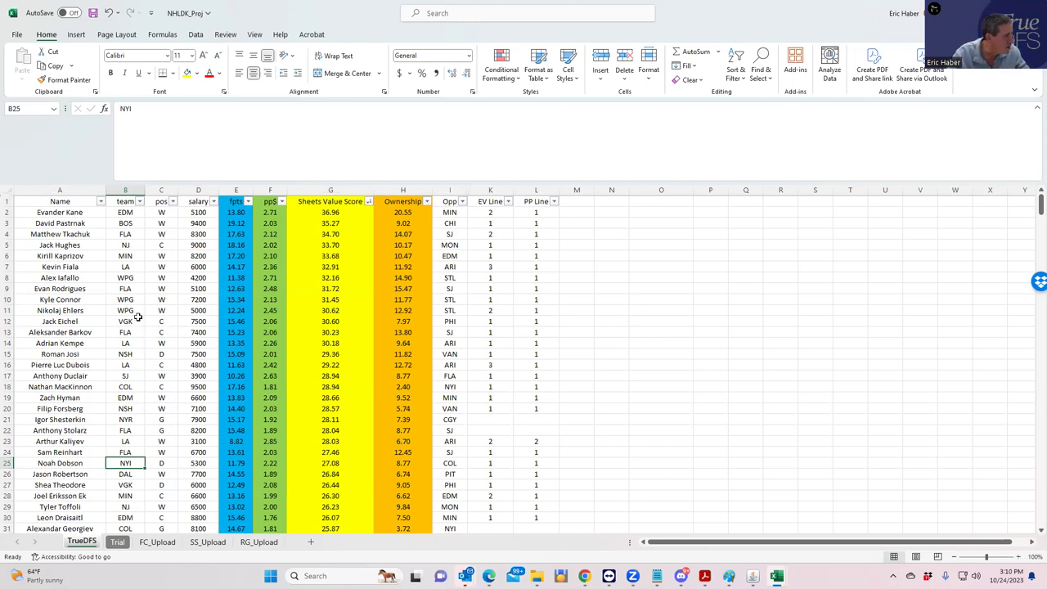
Step: Compare the salary, position and line assignments of the LA players in rows 7, 14 and 16
left_click(126, 266)
left_click(192, 267)
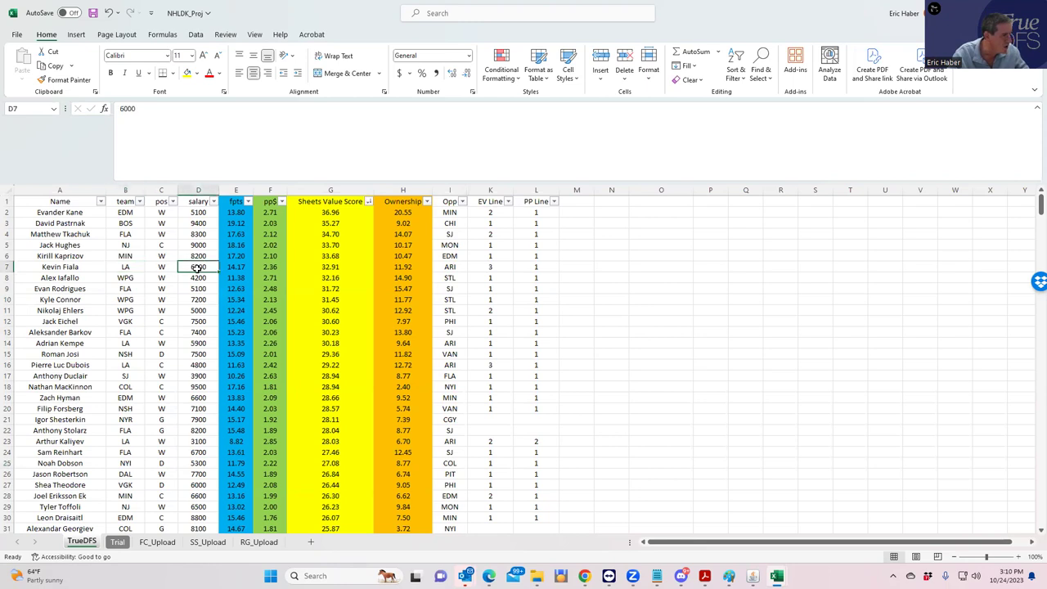
left_click(488, 265)
left_click(530, 267)
left_click(194, 343)
left_click(523, 342)
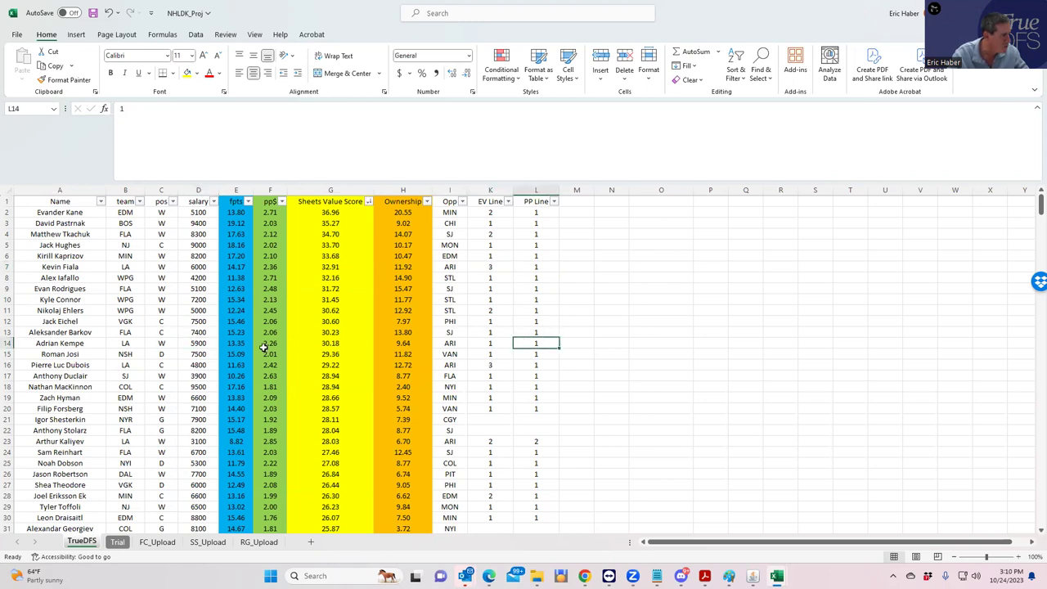
left_click(176, 365)
left_click(535, 365)
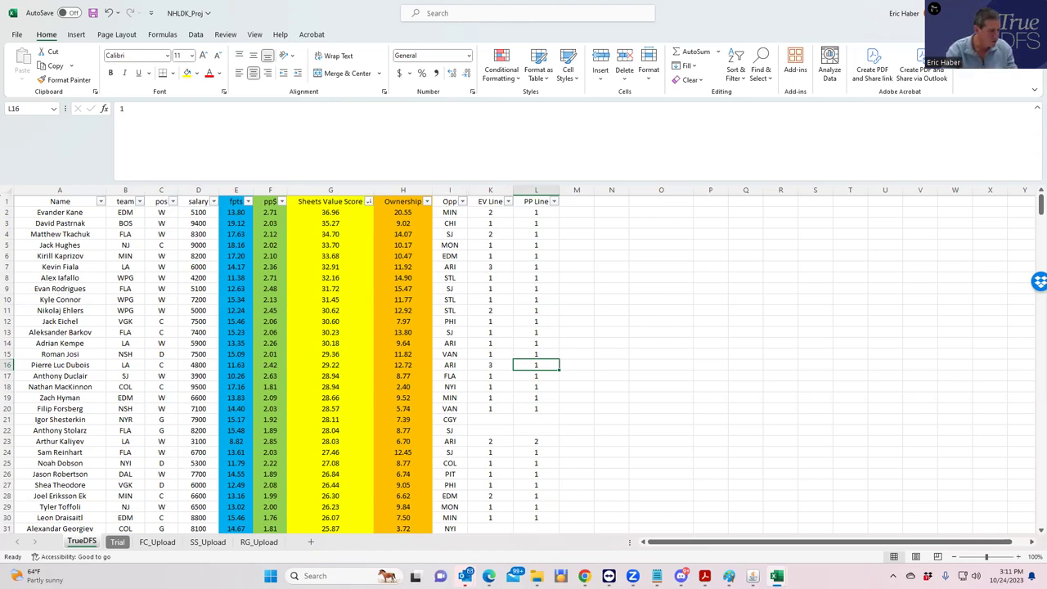
Step: Open the NHLDK_Stacks workbook from the NHL folder and show the first stack rows
left_click(537, 575)
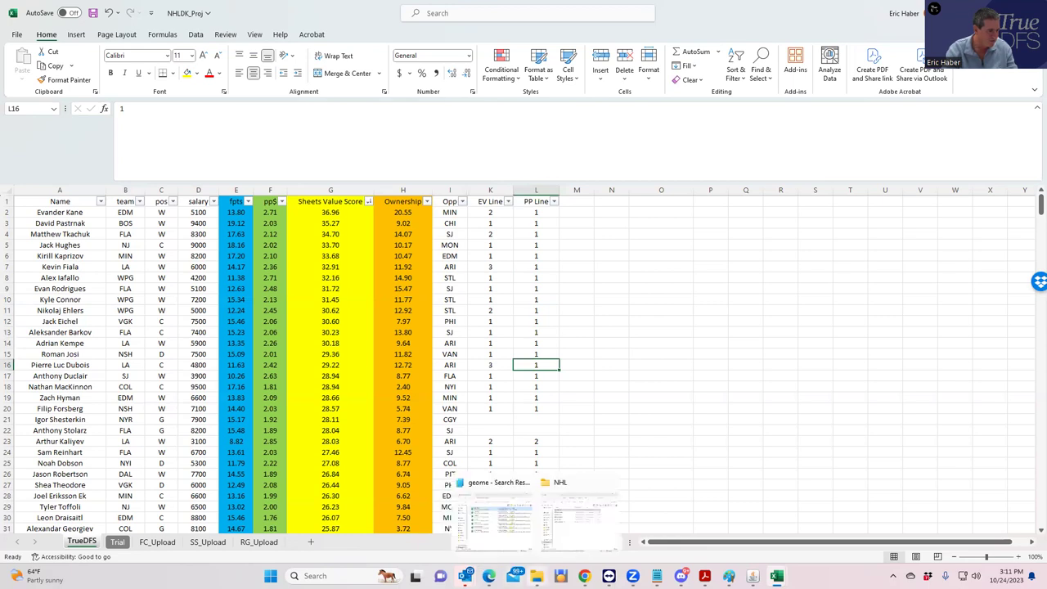
left_click(582, 537)
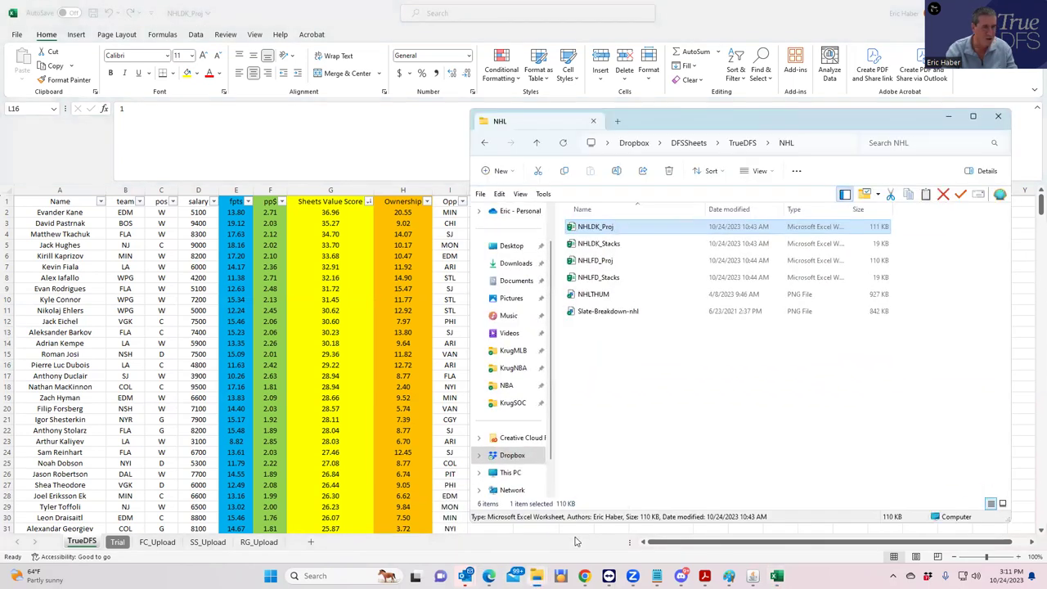
left_click(606, 246)
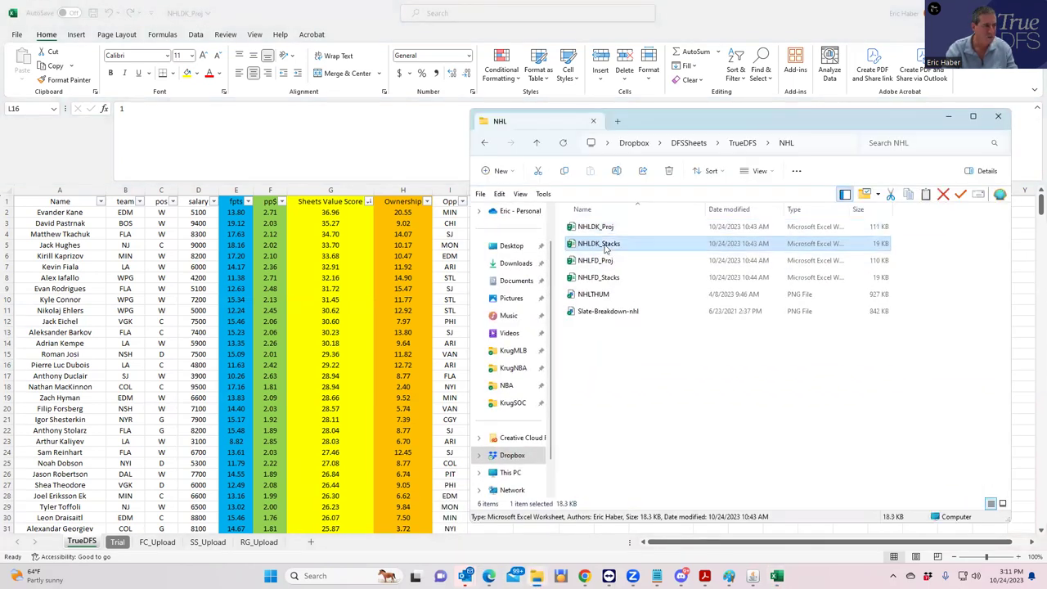
double_click(606, 245)
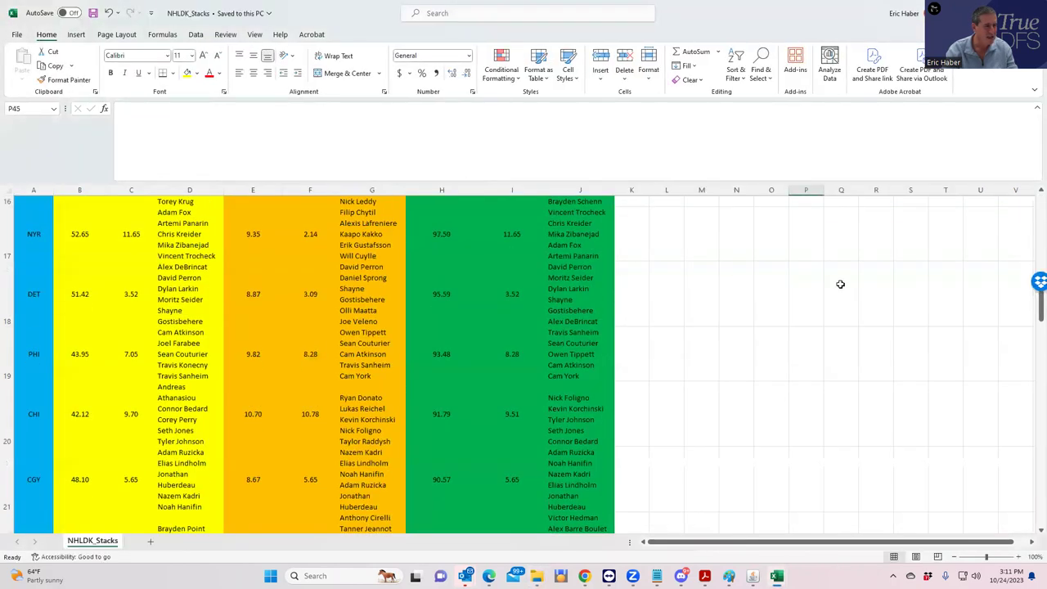
scroll(847, 265, "up", 4)
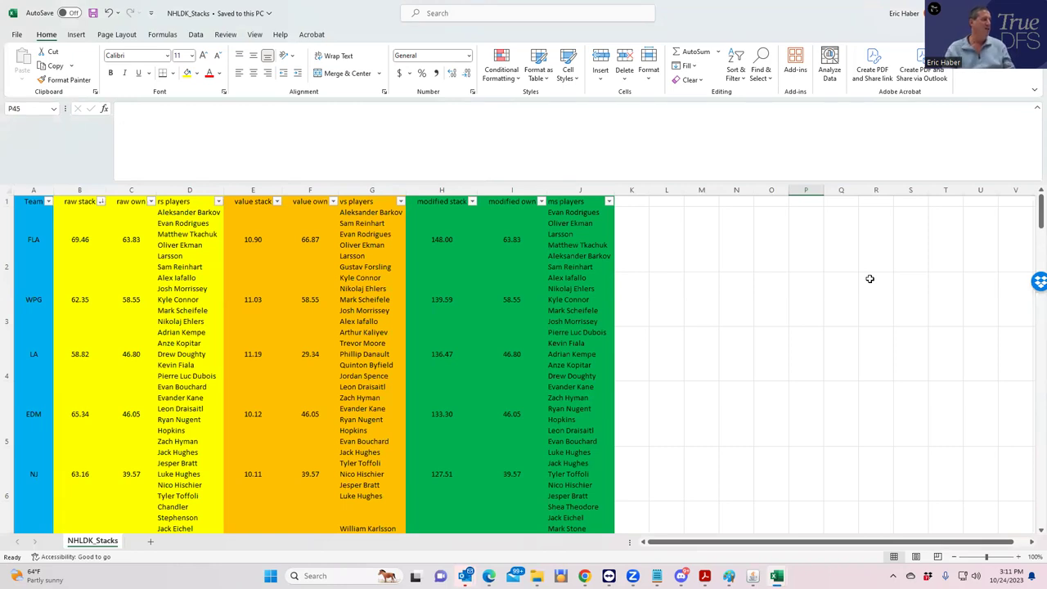
Step: Compare the FLA player lists in the rs players, vs players and ms players columns
left_click(37, 238)
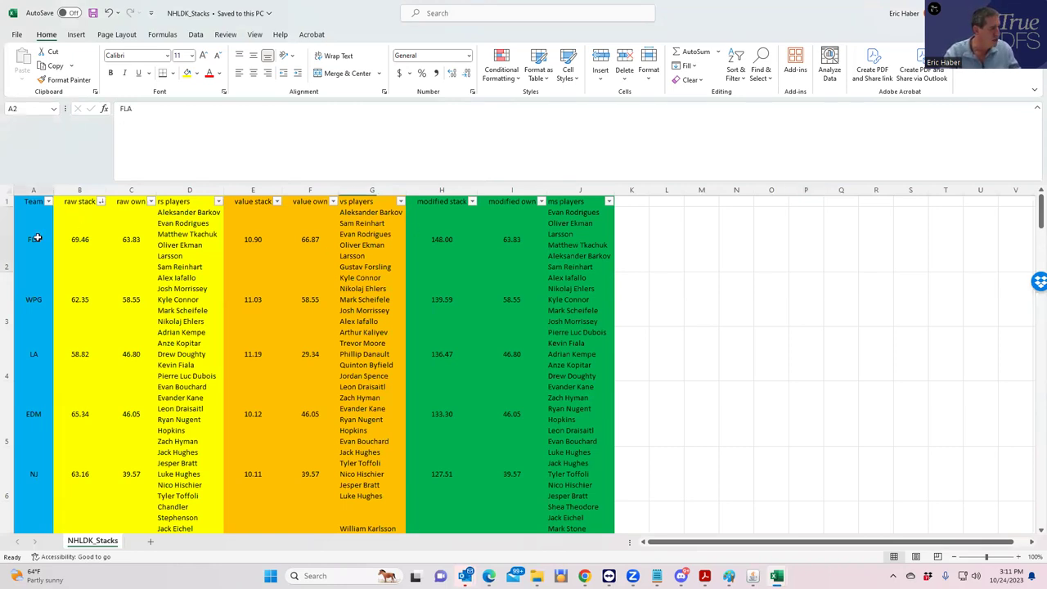
left_click(173, 237)
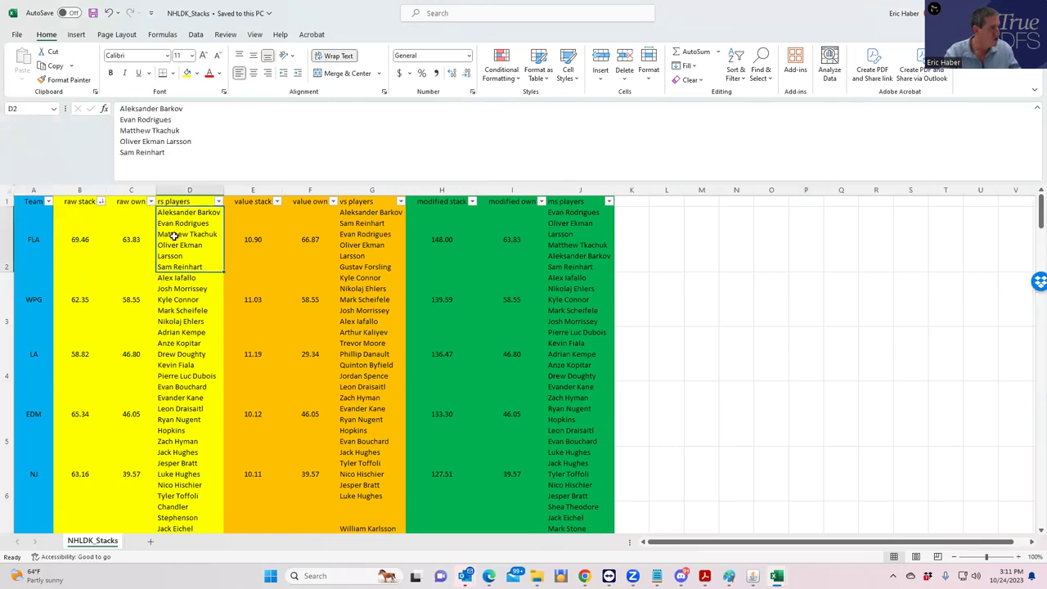
left_click(561, 231)
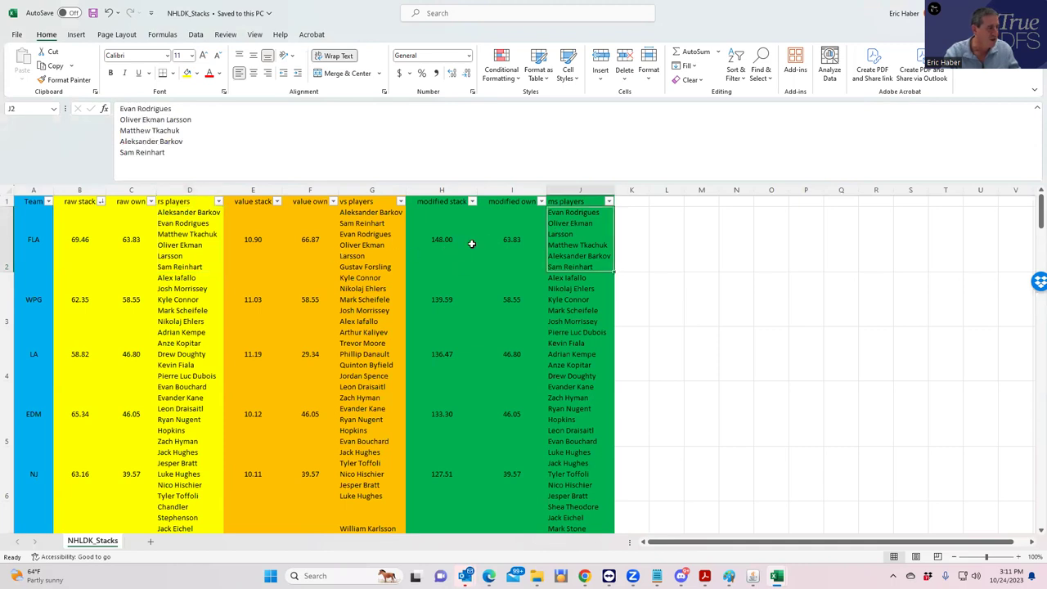
left_click(361, 242)
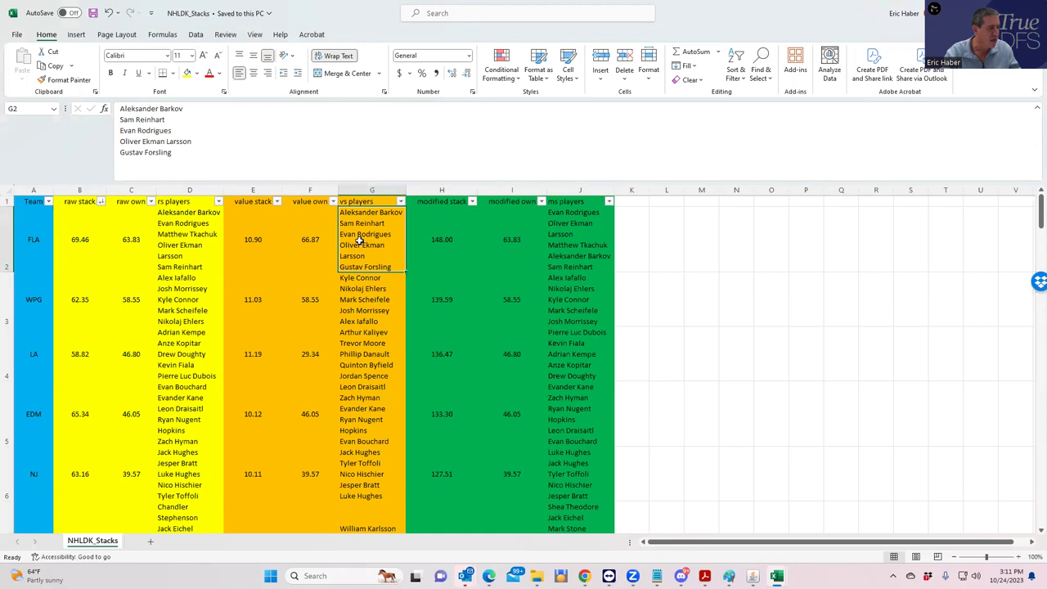
left_click(578, 255)
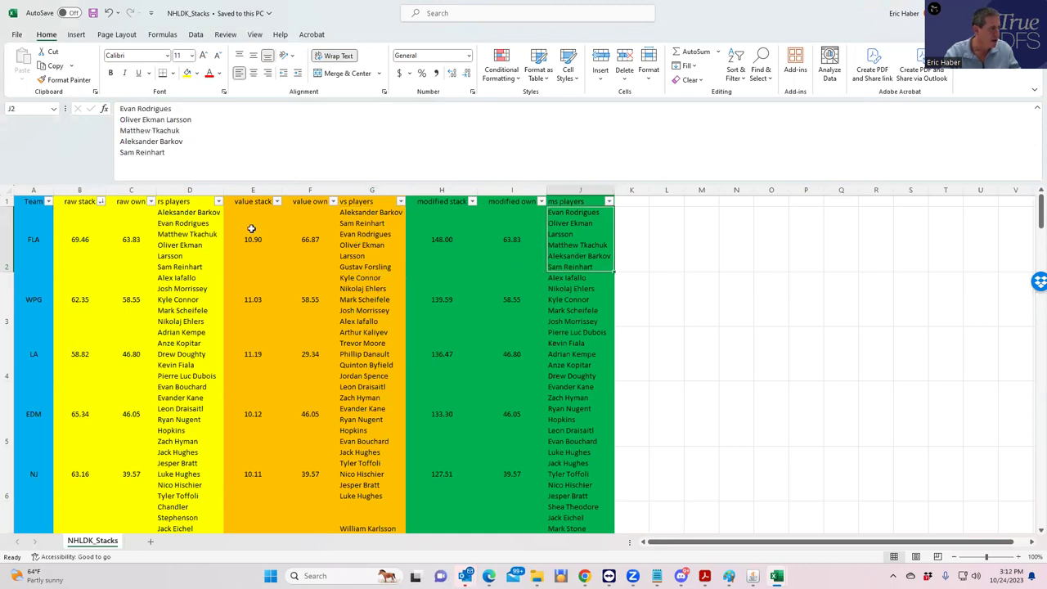
Step: Compare FLA's raw stack score and rs players with its value stack and modified stack scores
left_click(78, 227)
left_click(190, 241)
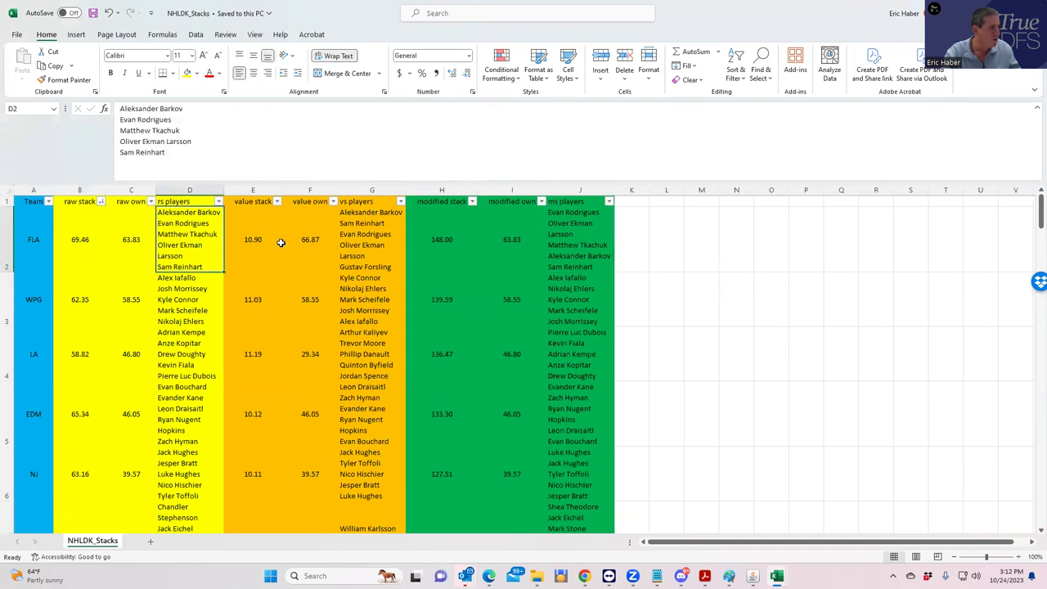
left_click(281, 242)
left_click(442, 238)
Step: Sort the teams by raw stack from largest to smallest and check FLA's raw score, ownership and players
left_click(93, 237)
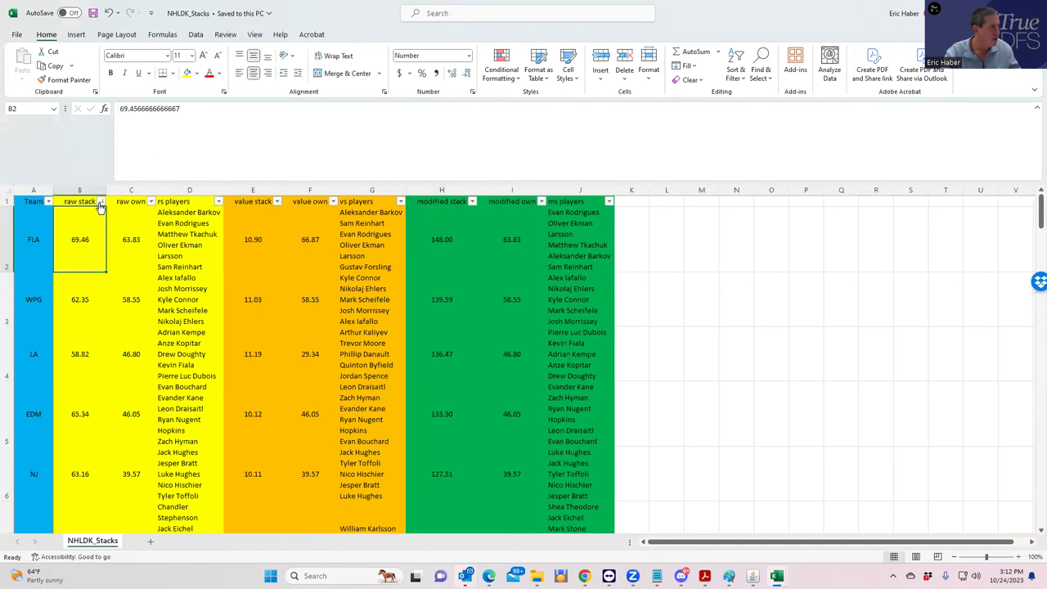
left_click(101, 202)
left_click(77, 228)
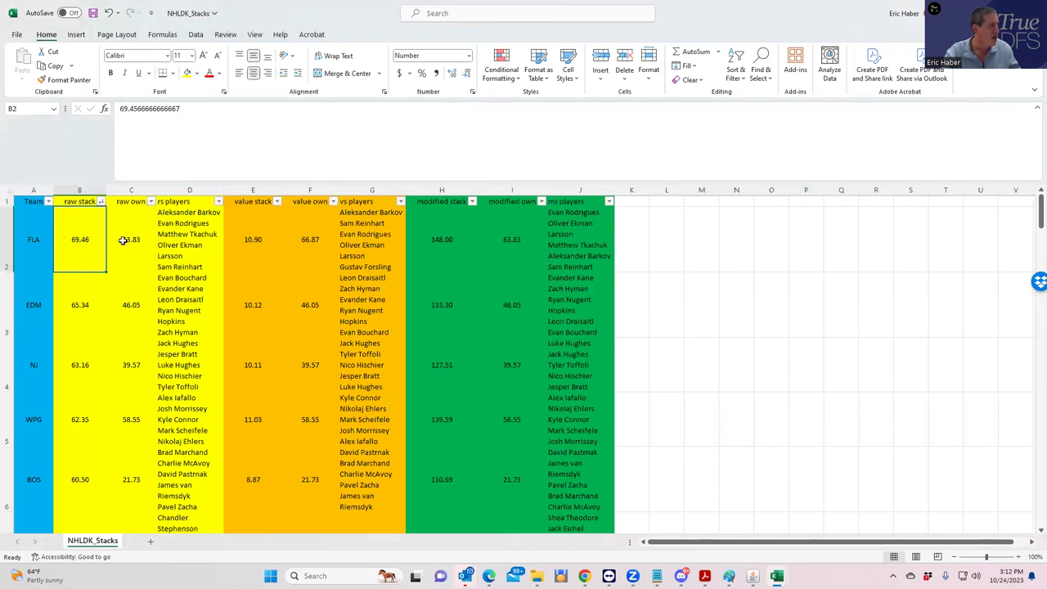
left_click(165, 234)
left_click(87, 241)
left_click(129, 243)
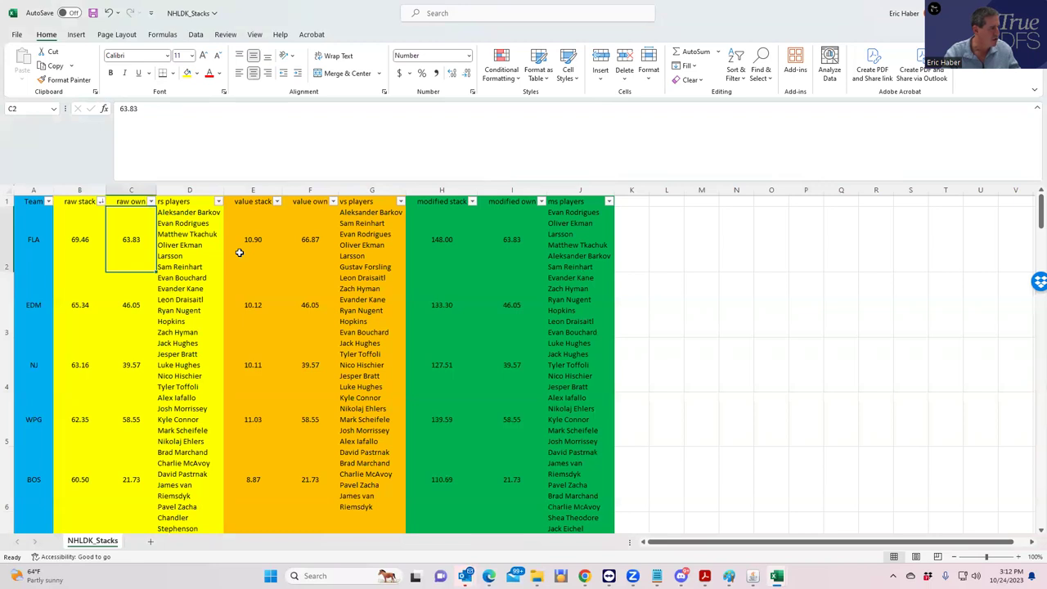
Step: Sort the teams by value stack from largest to smallest and check LA's value players, score and ownership
left_click(277, 202)
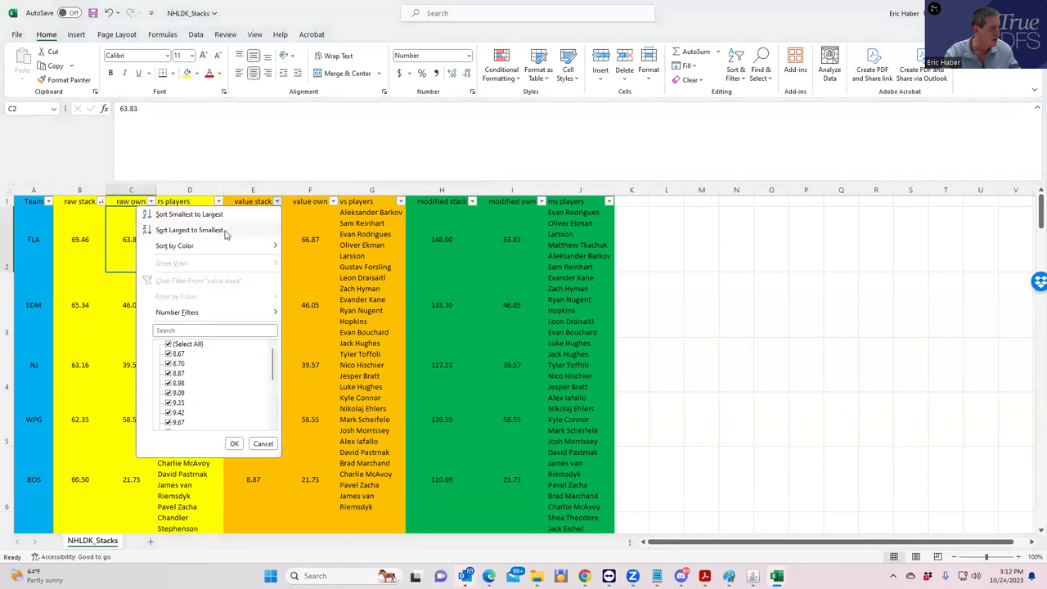
left_click(189, 230)
left_click(365, 231)
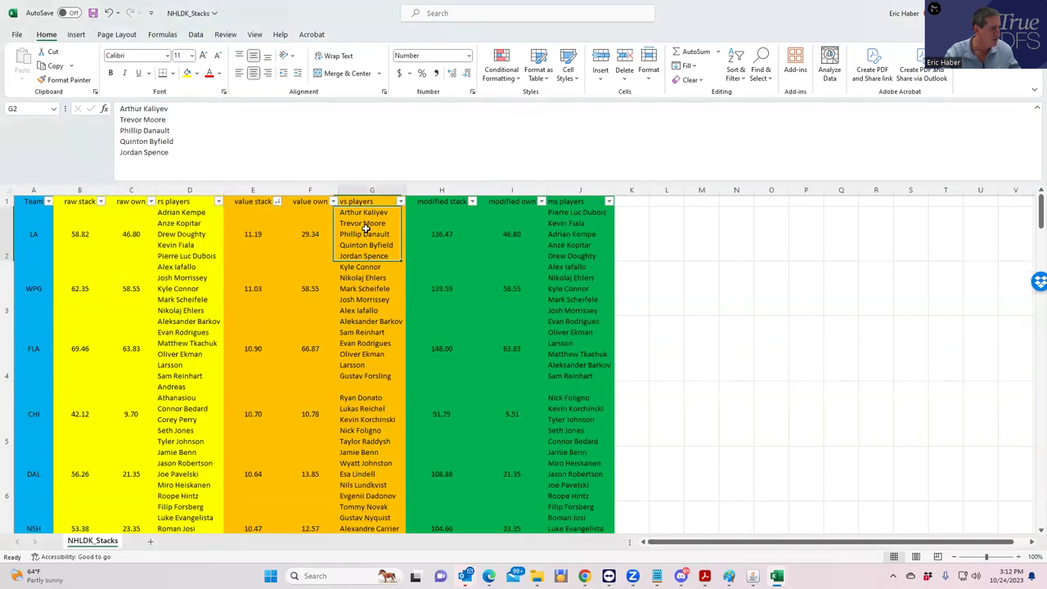
left_click(259, 235)
left_click(310, 233)
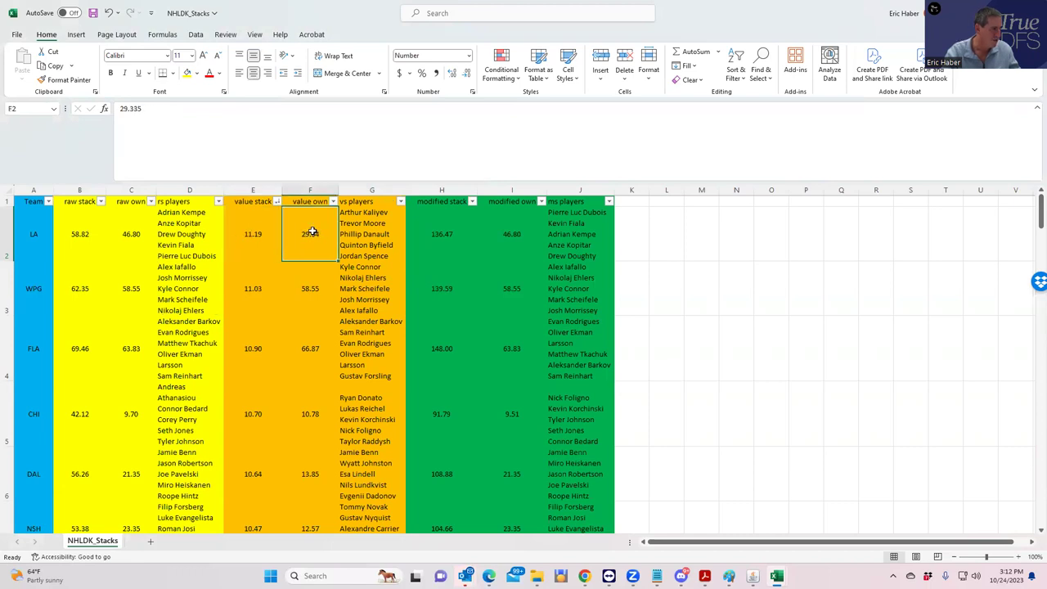
Step: Sort the teams by modified stack from largest to smallest and check FLA's modified score and ownership
left_click(473, 202)
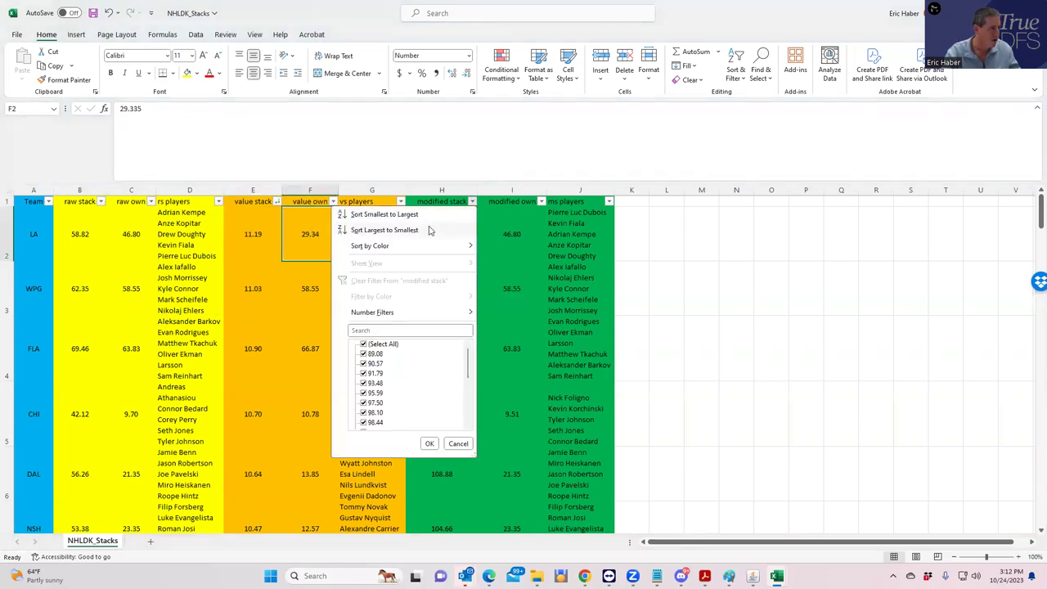
left_click(426, 228)
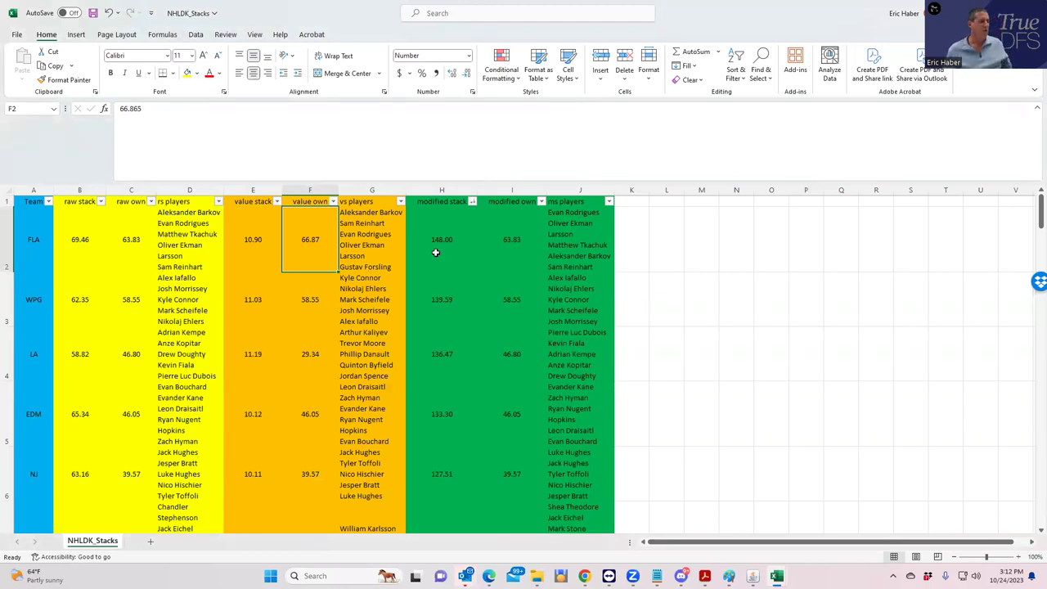
left_click(435, 233)
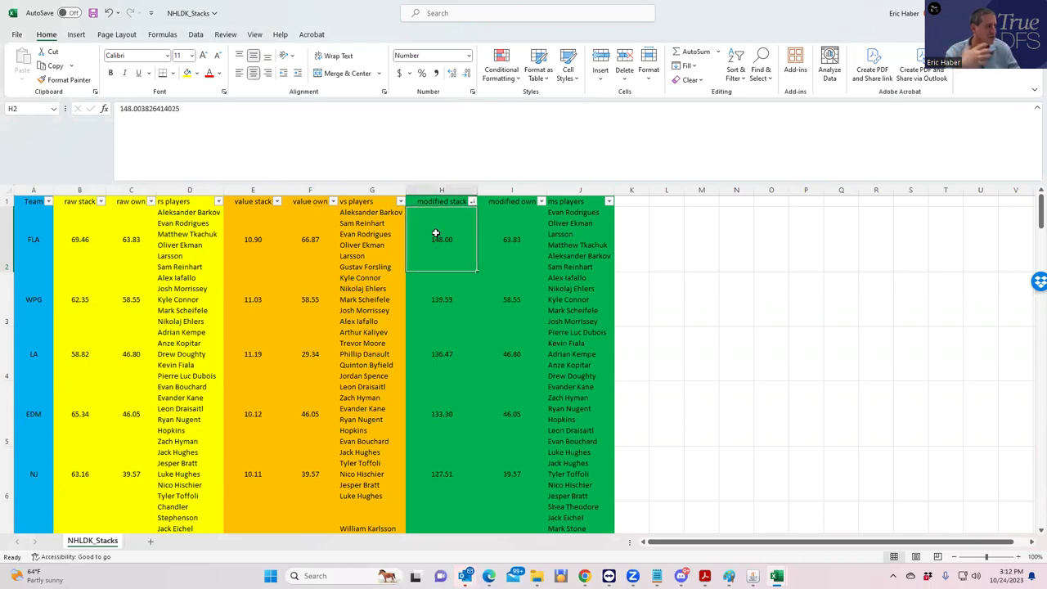
left_click(523, 240)
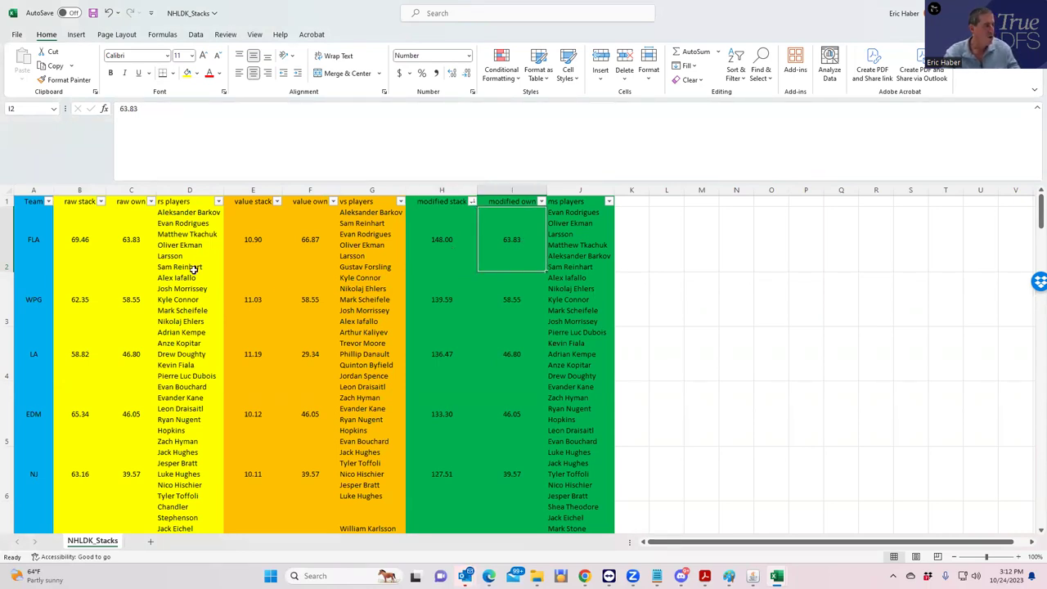
Step: Compare FLA's value stack and modified stack scores, ownership and player lists with its rs players list
left_click(250, 246)
left_click(326, 288)
left_click(317, 244)
left_click(564, 244)
left_click(511, 238)
left_click(442, 239)
left_click(372, 239)
left_click(317, 239)
left_click(245, 240)
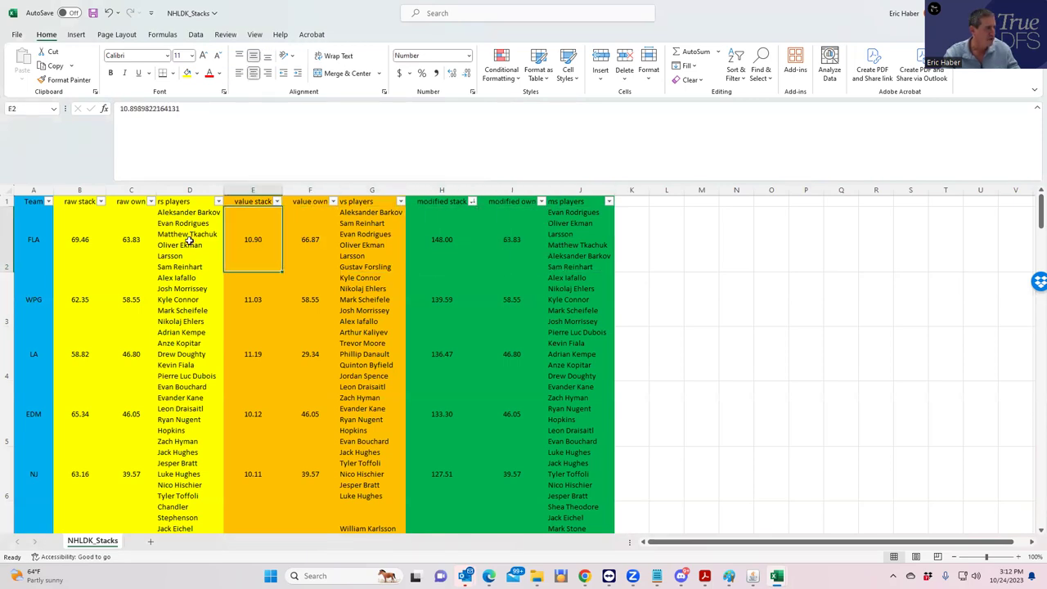
left_click(188, 240)
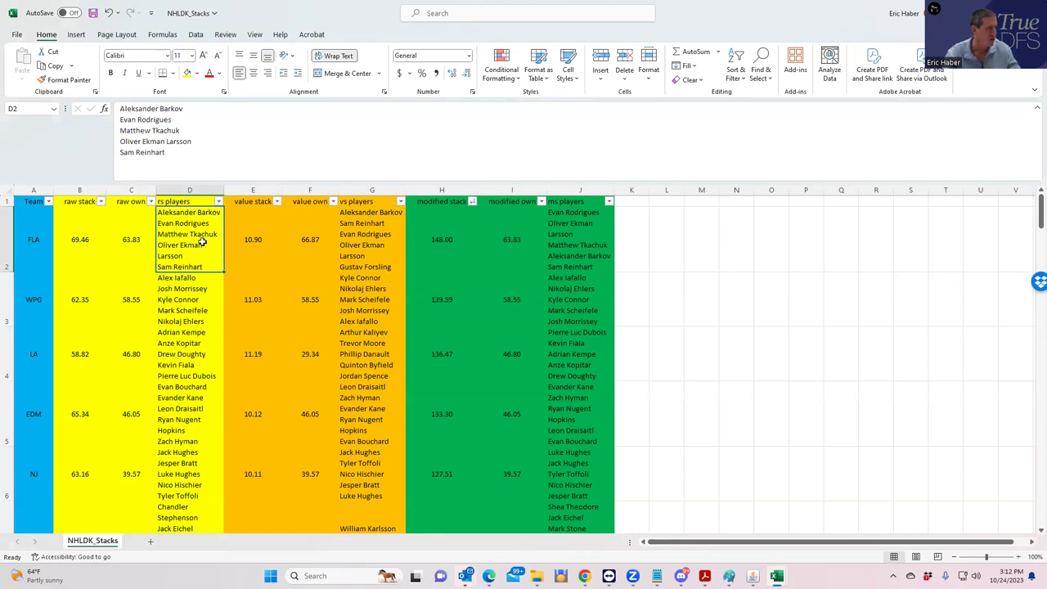
Step: Sort the teams by modified stack from largest to smallest again and compare the modified stack scores of FLA, WPG, LA and EDM
left_click(81, 236)
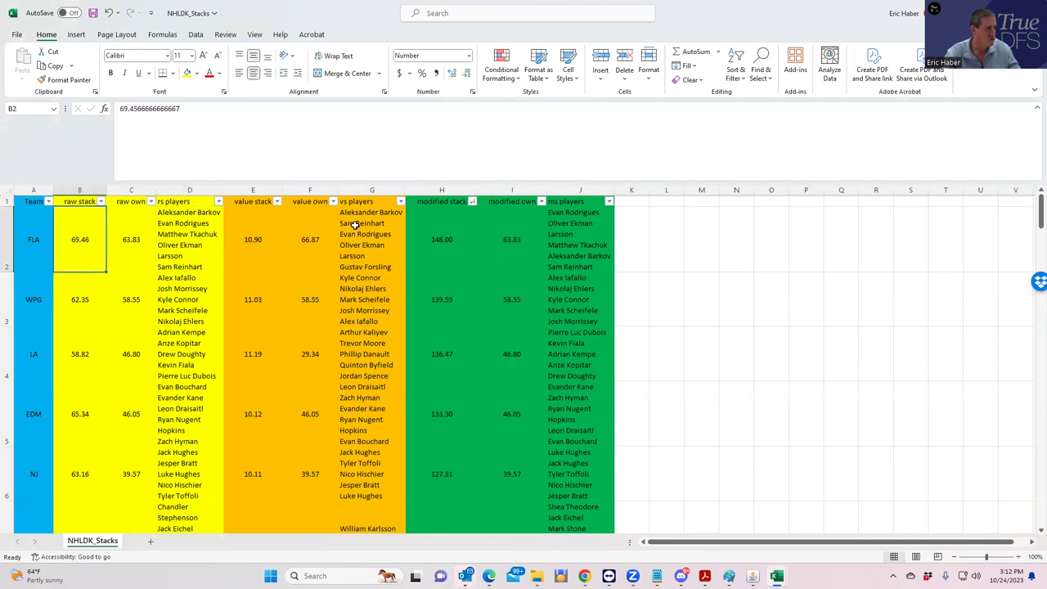
left_click(473, 204)
left_click(436, 229)
left_click(440, 236)
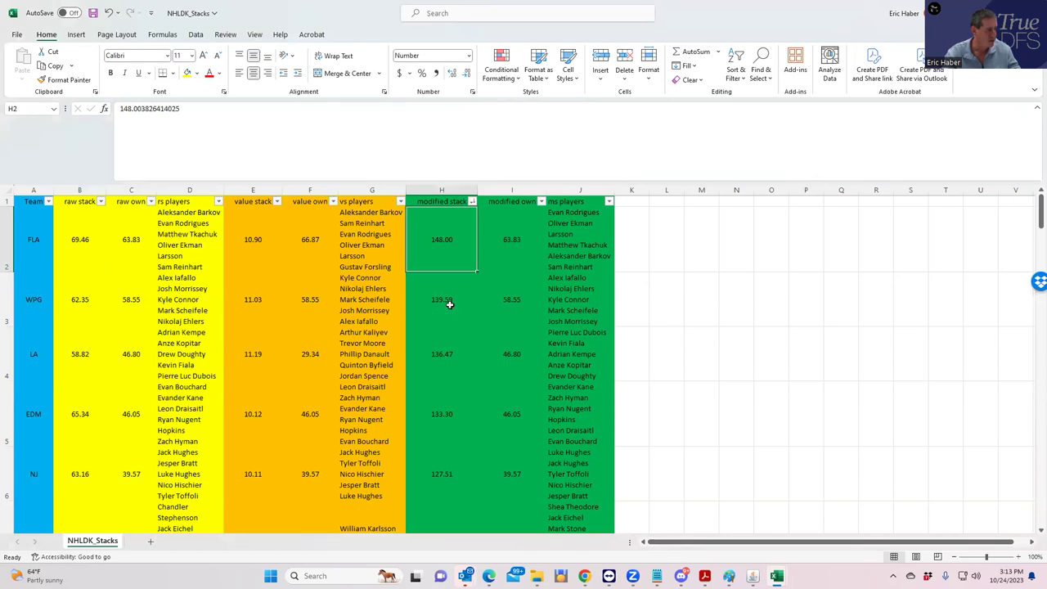
left_click(449, 303)
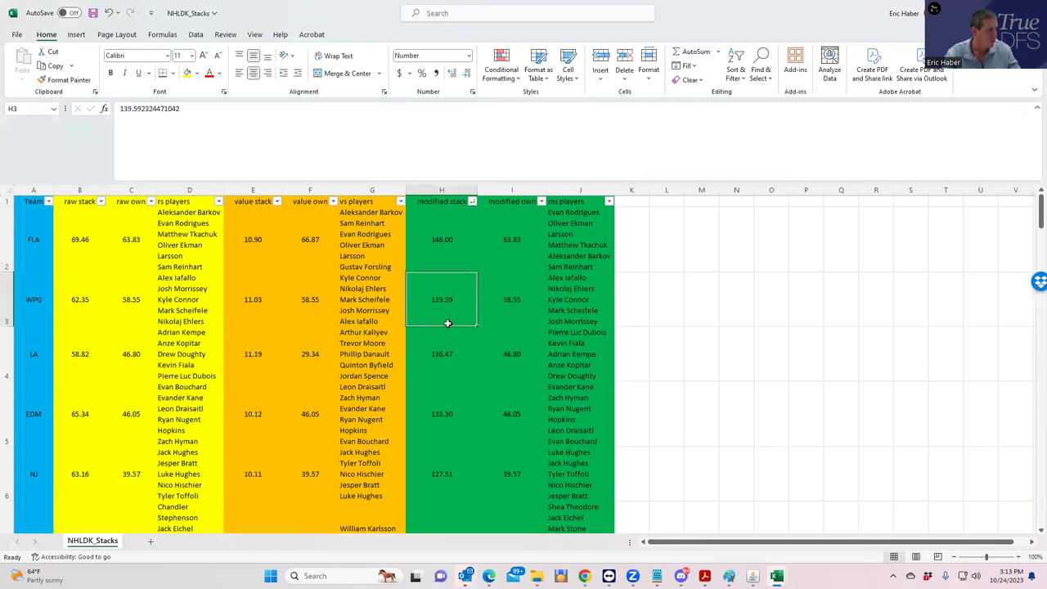
left_click(438, 360)
left_click(440, 401)
left_click(446, 350)
left_click(446, 306)
left_click(445, 239)
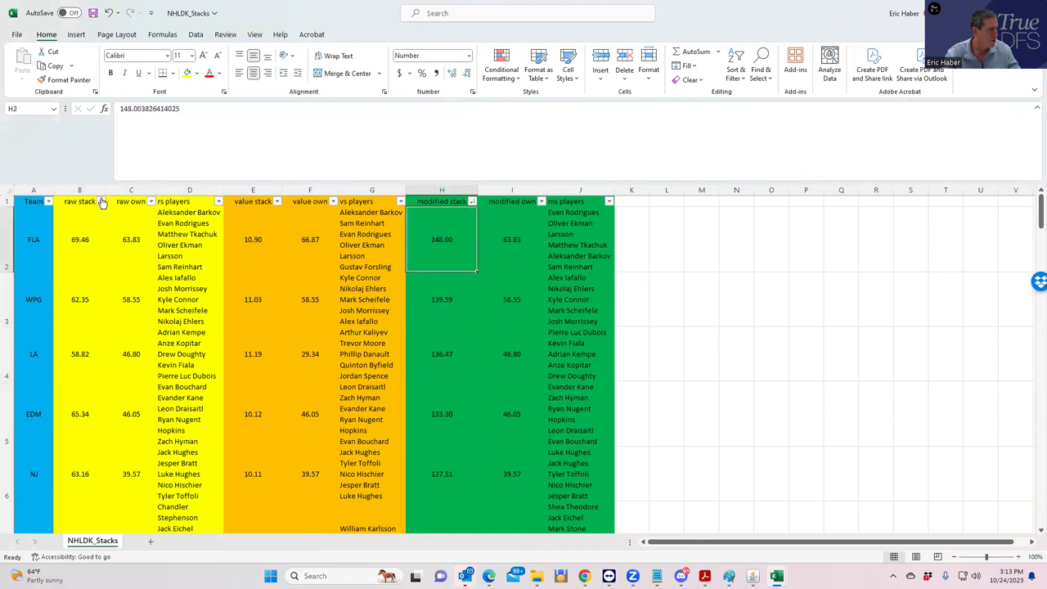
Step: Sort the teams by raw stack from largest to smallest and review the top four teams, WPG's raw ownership and NJ's players
left_click(100, 201)
left_click(66, 227)
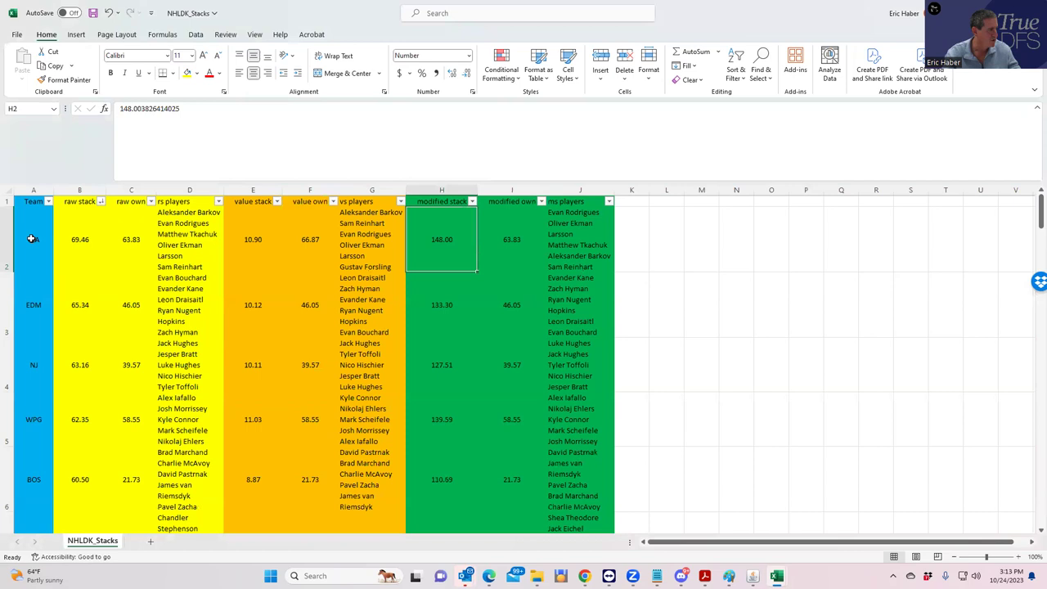
left_click(33, 236)
left_click(27, 304)
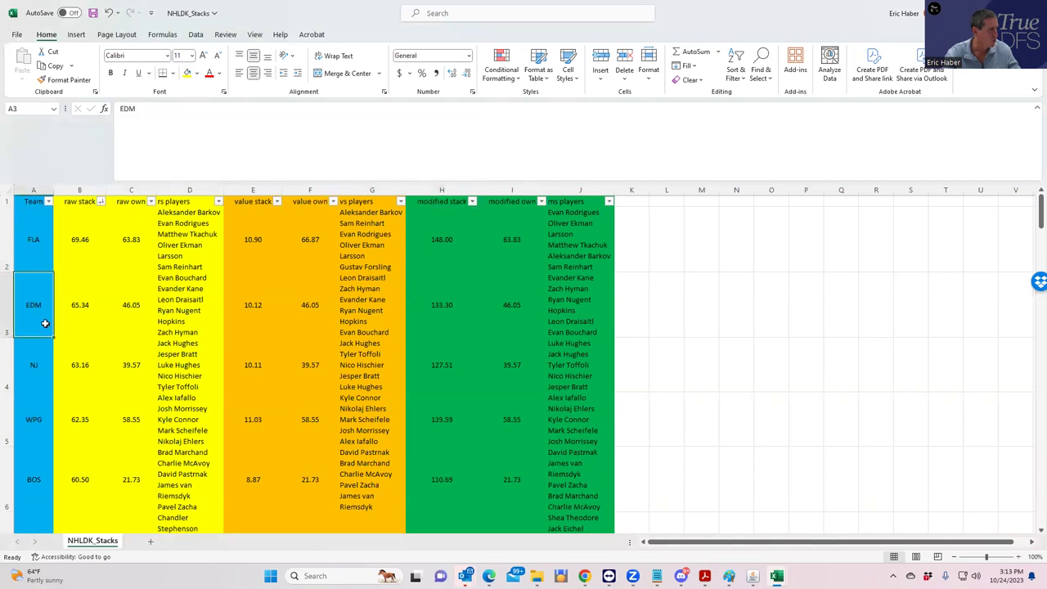
left_click(40, 364)
left_click(47, 418)
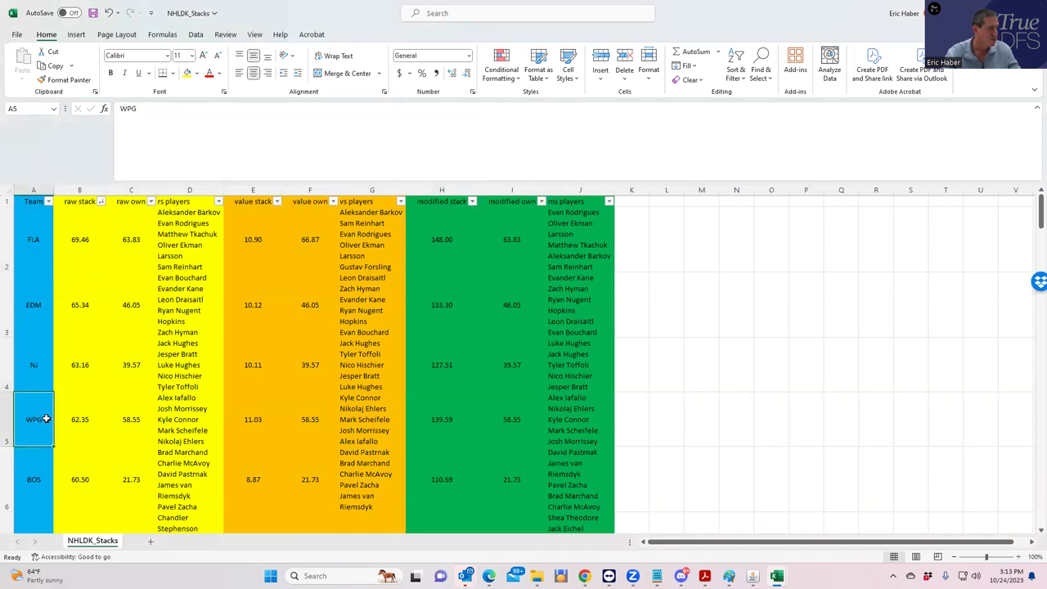
left_click(120, 421)
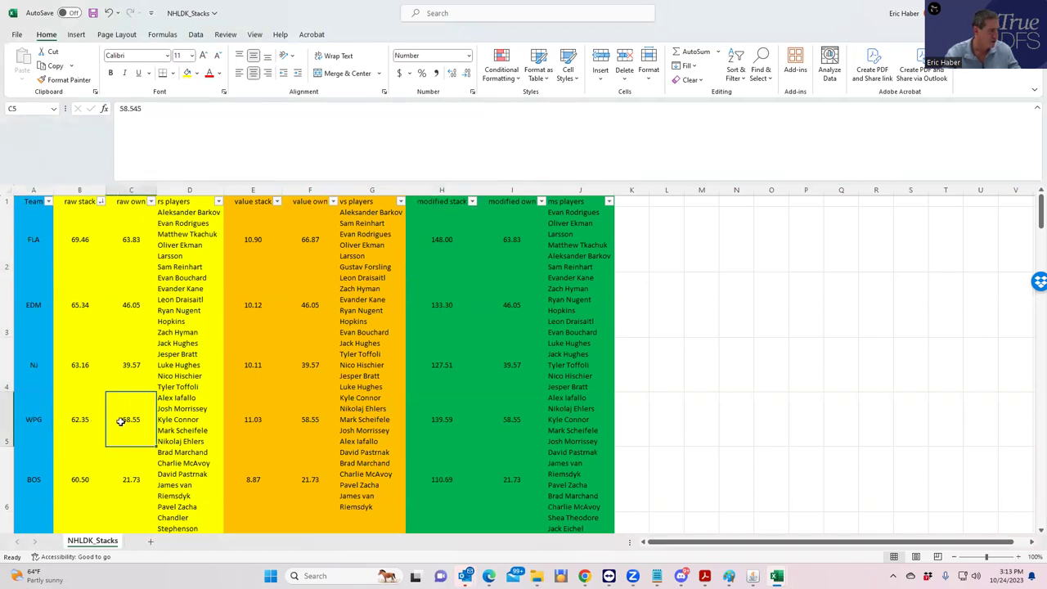
left_click(37, 365)
left_click(169, 368)
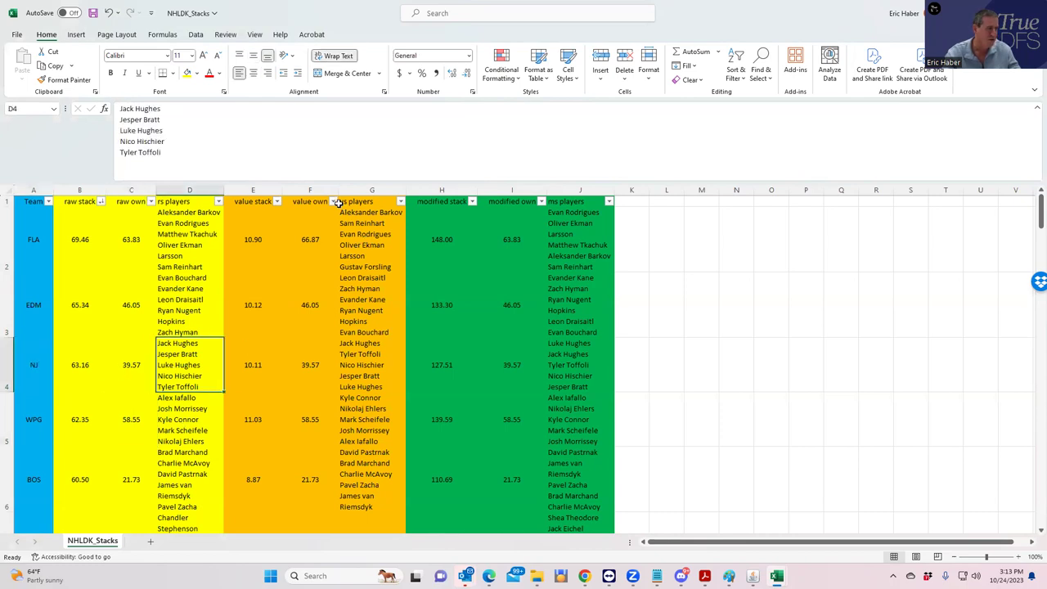
Step: Sort the teams by value stack from largest to smallest and review the top three teams
left_click(279, 202)
left_click(230, 225)
left_click(32, 245)
left_click(28, 295)
left_click(30, 348)
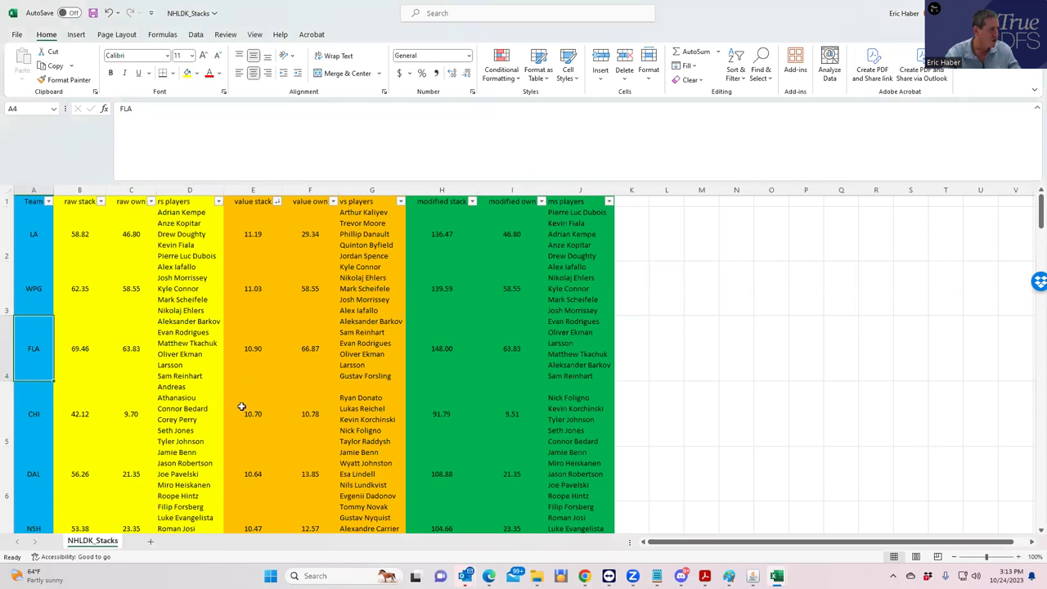
left_click(40, 227)
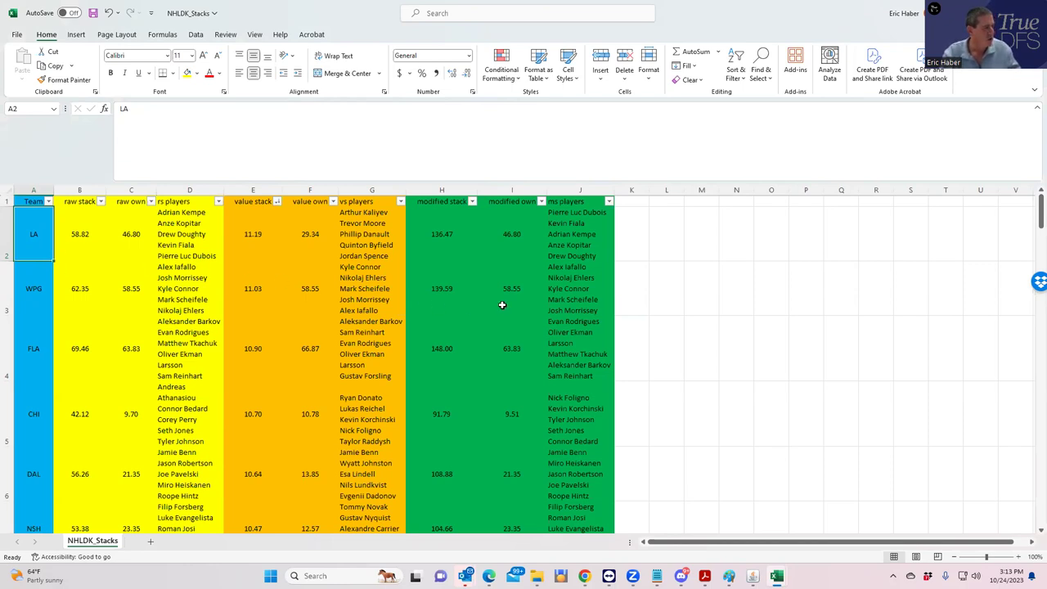
Step: Sort the teams by modified stack from largest to smallest and compare the raw stack scores of FLA, WPG and LA
left_click(473, 201)
left_click(421, 222)
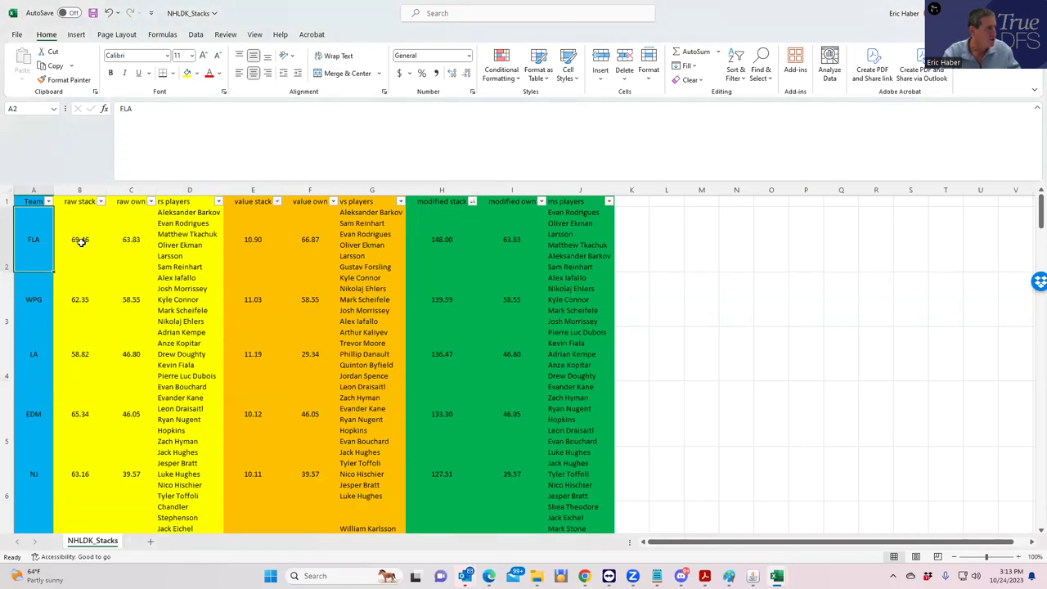
left_click(438, 299)
left_click(74, 239)
left_click(83, 287)
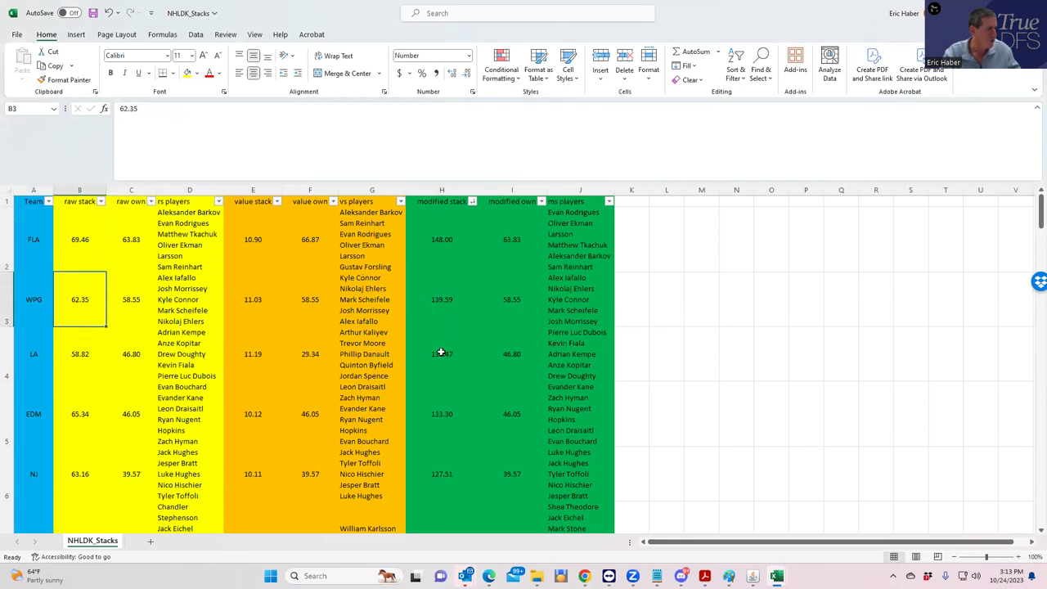
left_click(86, 353)
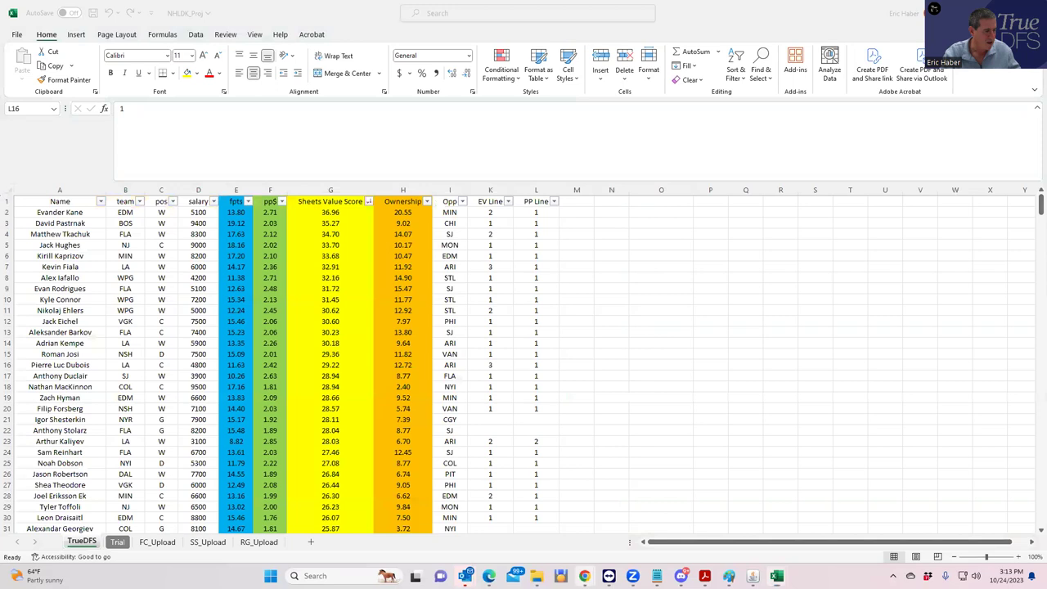
Step: Switch to Chrome, load the DraftKings My Lineups page and clear the NHL Classic lineup in its editor
mouse_move(584, 576)
left_click(713, 540)
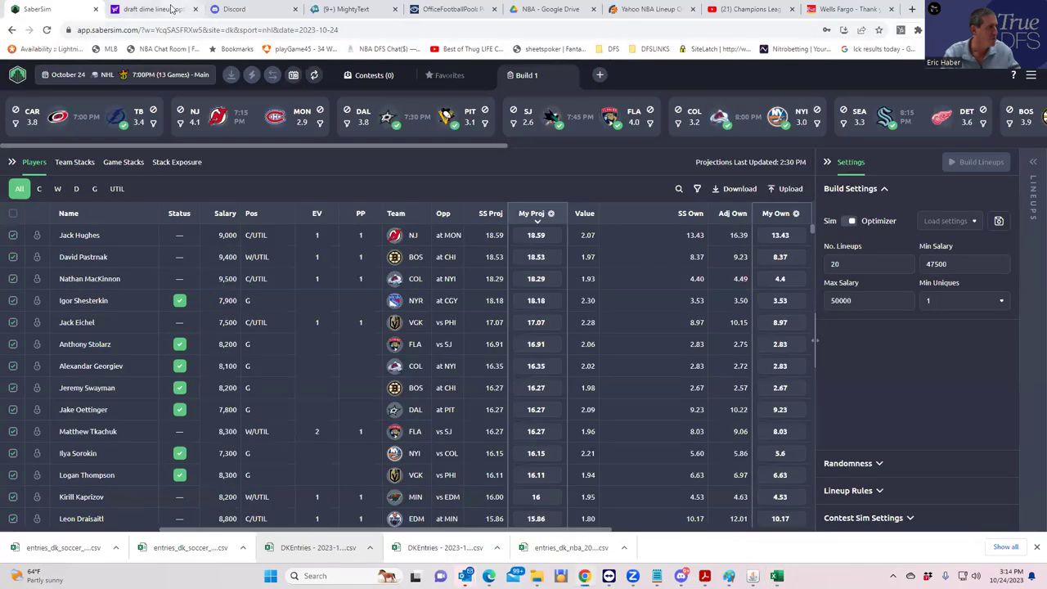
left_click(174, 9)
left_click(178, 30)
type("dr")
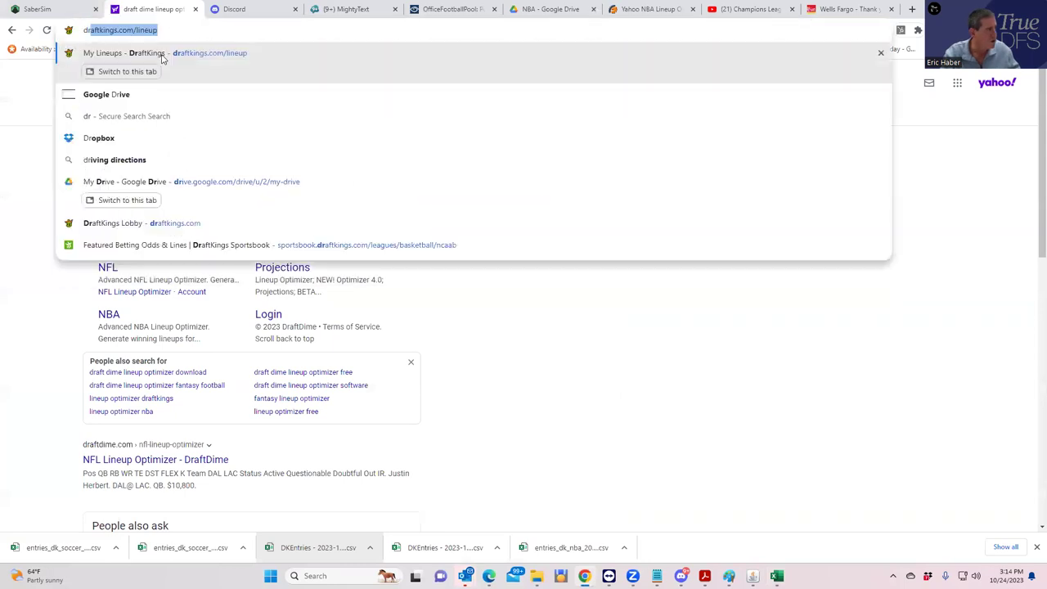
key("Return")
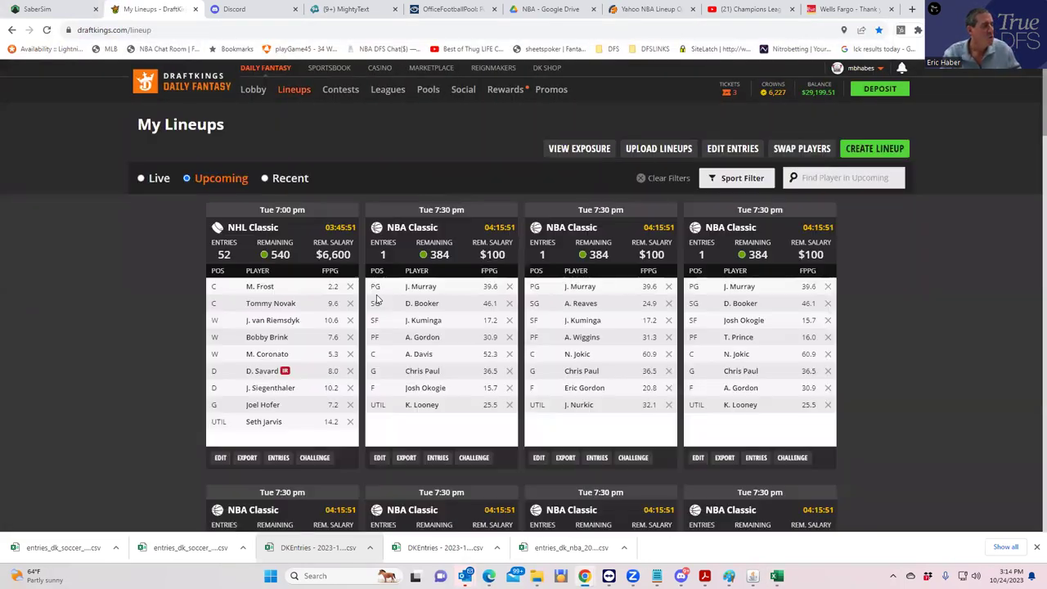
left_click(218, 457)
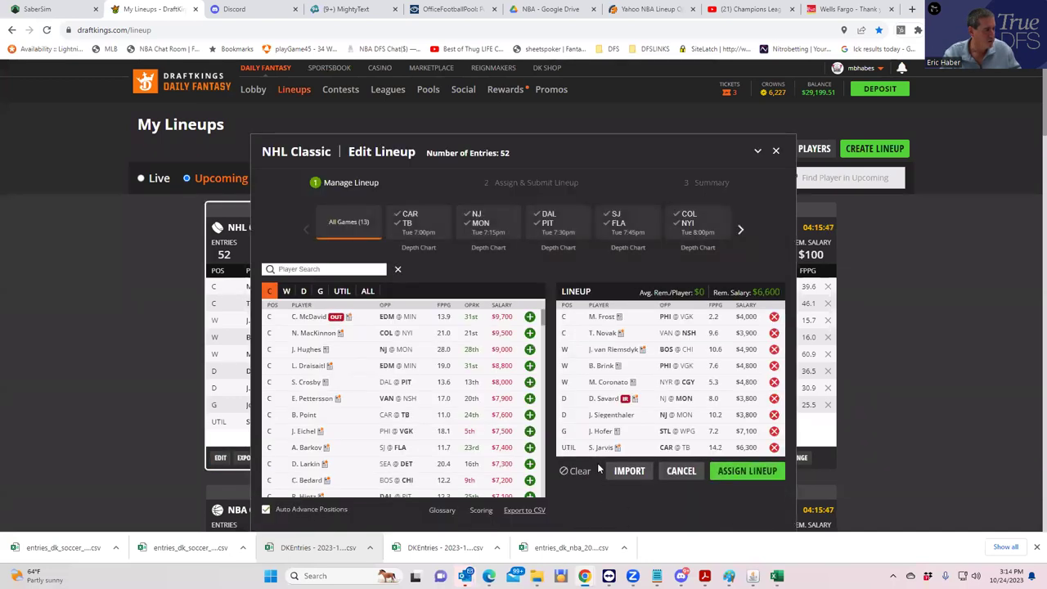
left_click(580, 471)
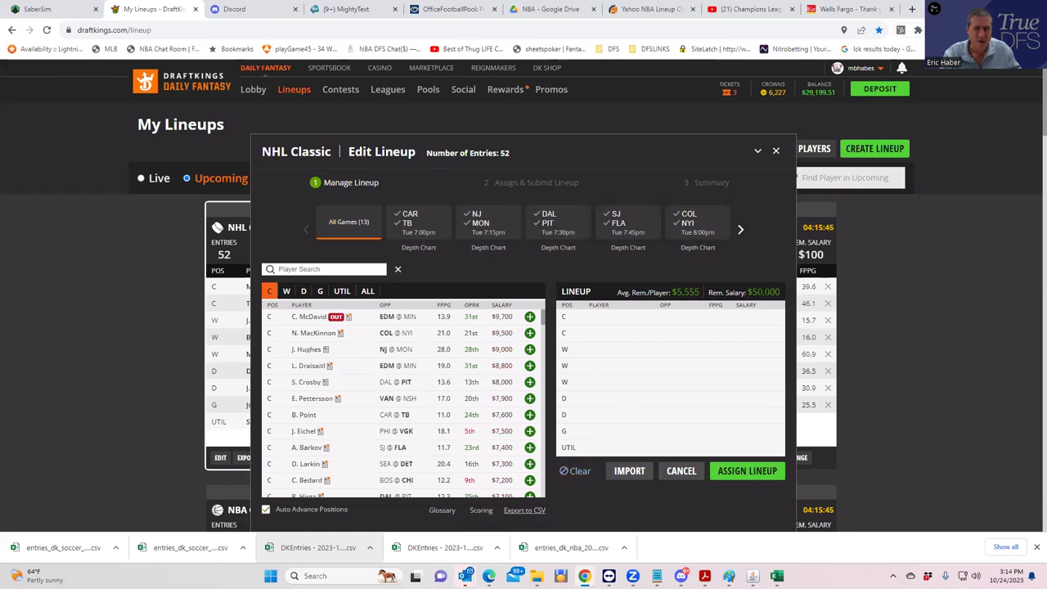
Step: Following FLA's ms players in NHLDK_Stacks, add Barkov, Tkachuk, Reinhart, Rodrigues and Ekman-Larsson to the DraftKings lineup
key("alt+Tab")
left_click(655, 303)
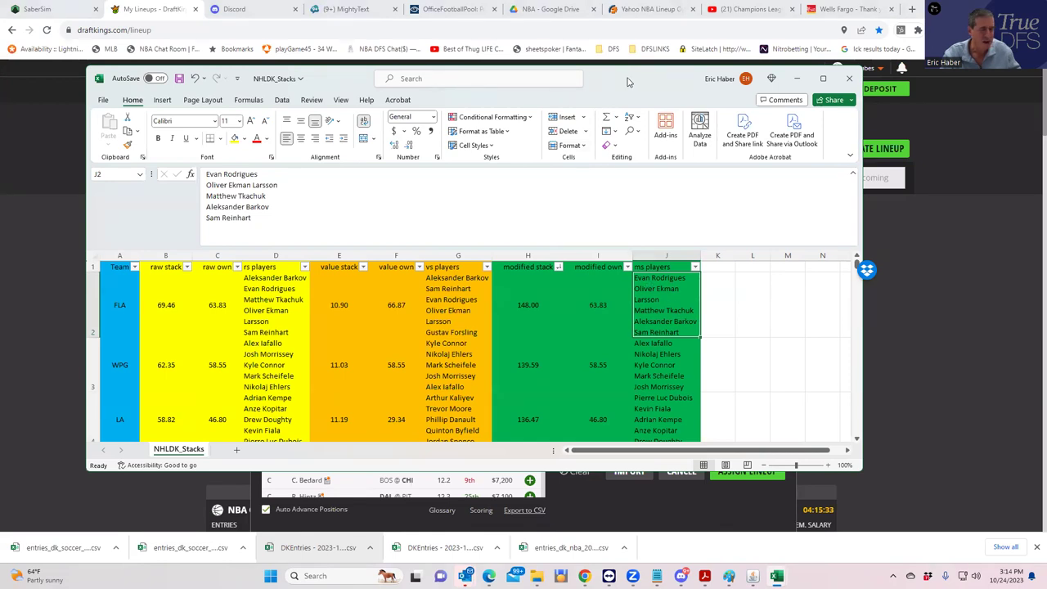
key("alt+Tab")
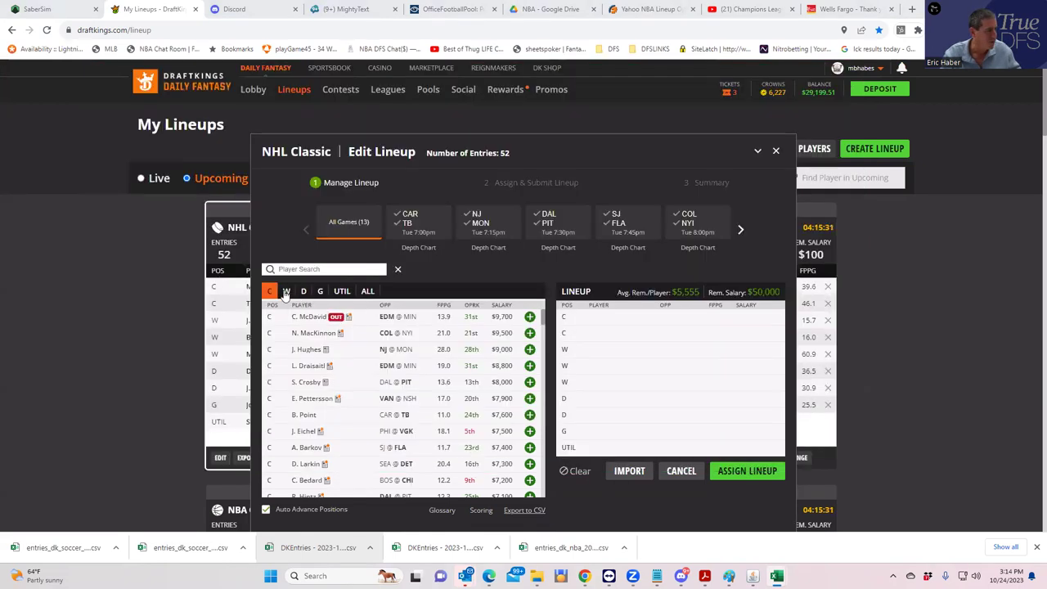
left_click(626, 224)
left_click(533, 317)
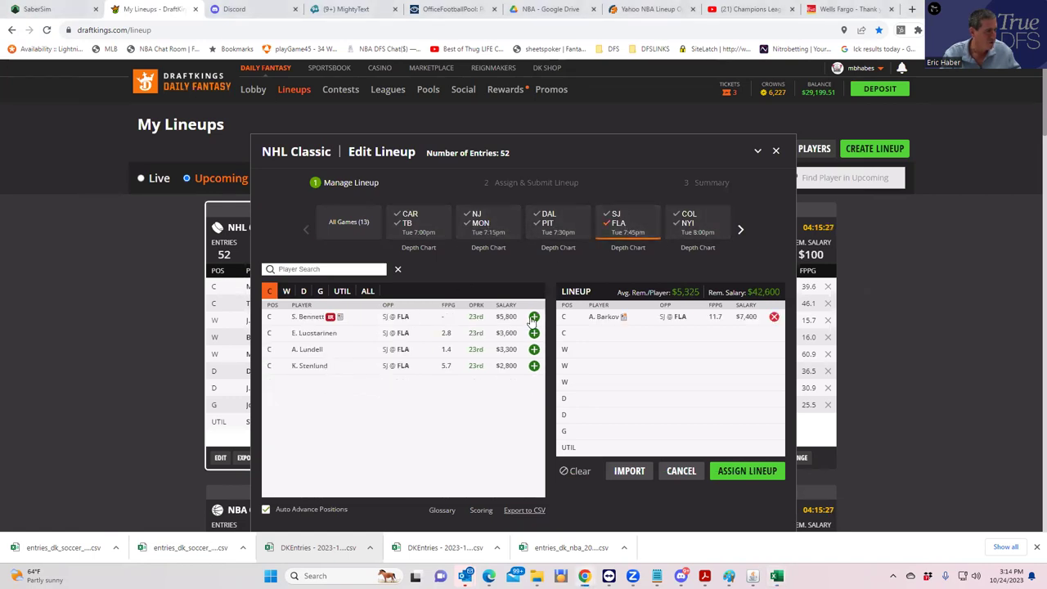
left_click(286, 291)
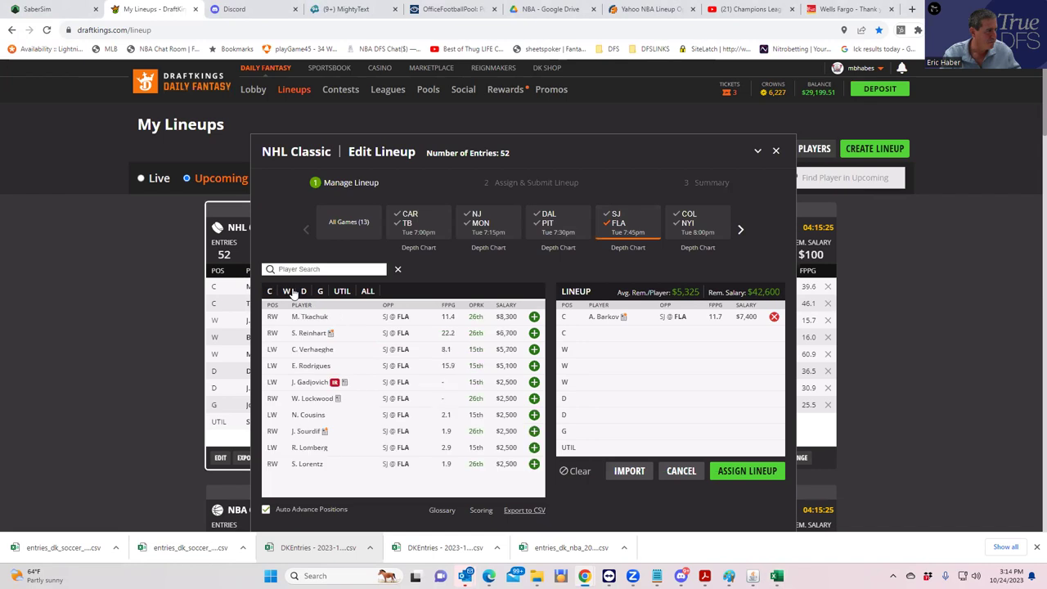
left_click(533, 317)
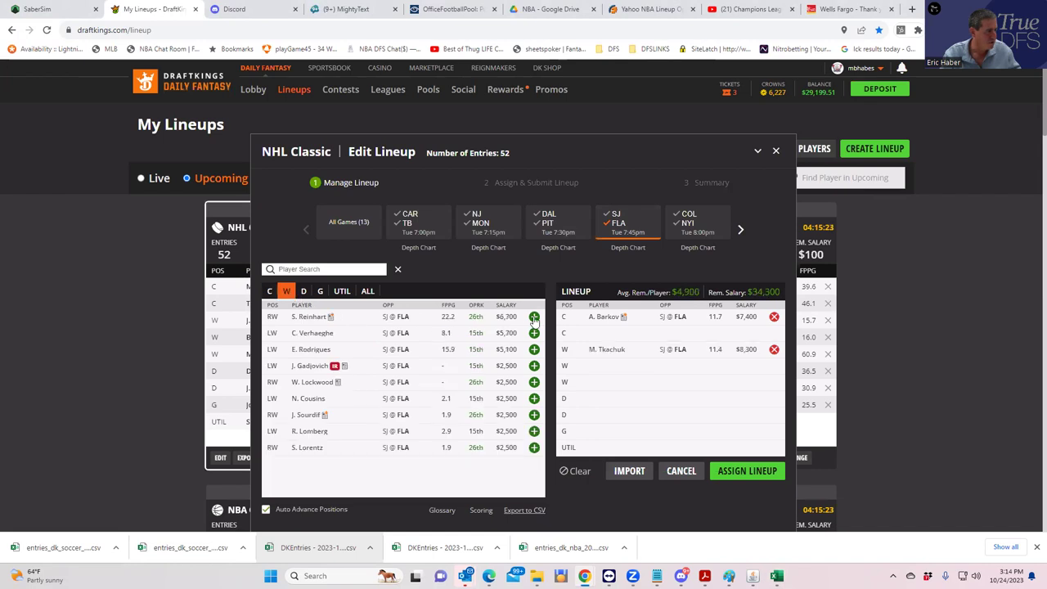
left_click(533, 317)
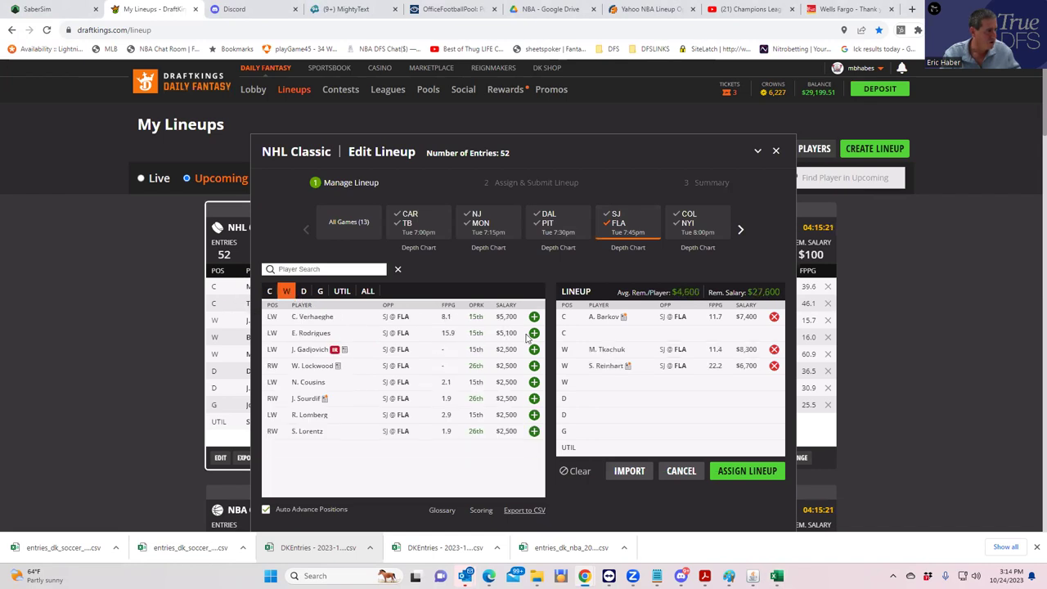
left_click(533, 333)
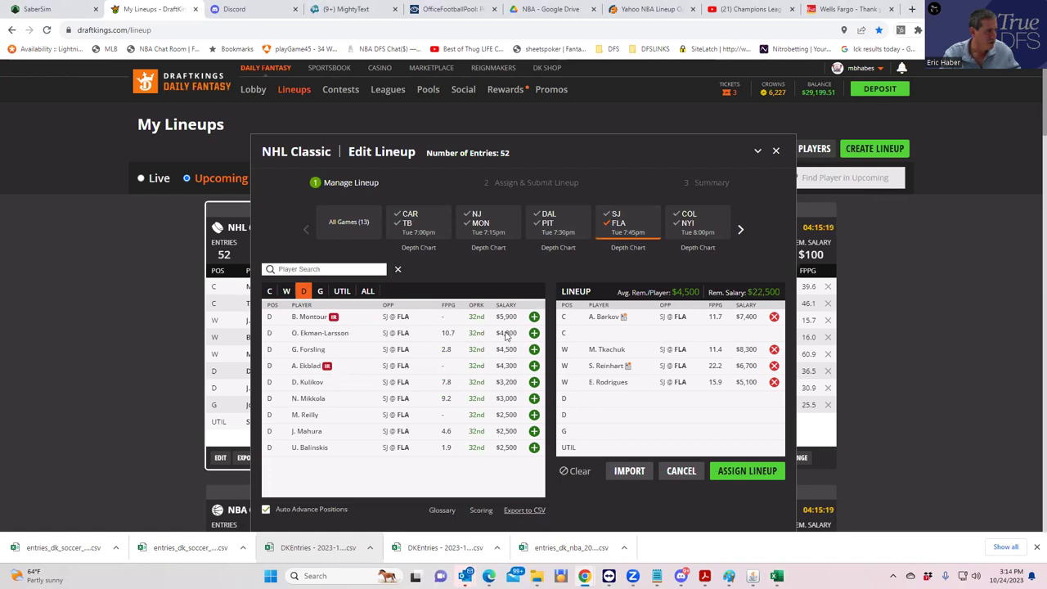
left_click(534, 333)
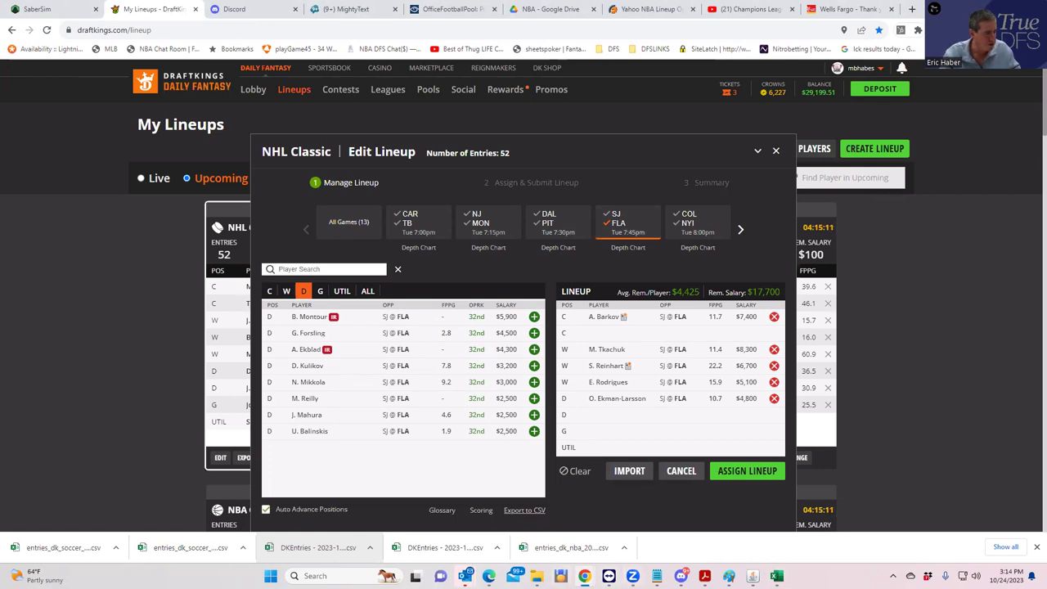
Step: Switch to the NHLDK_Proj workbook and look up goalie Igor Shesterkin's position and salary
mouse_move(776, 575)
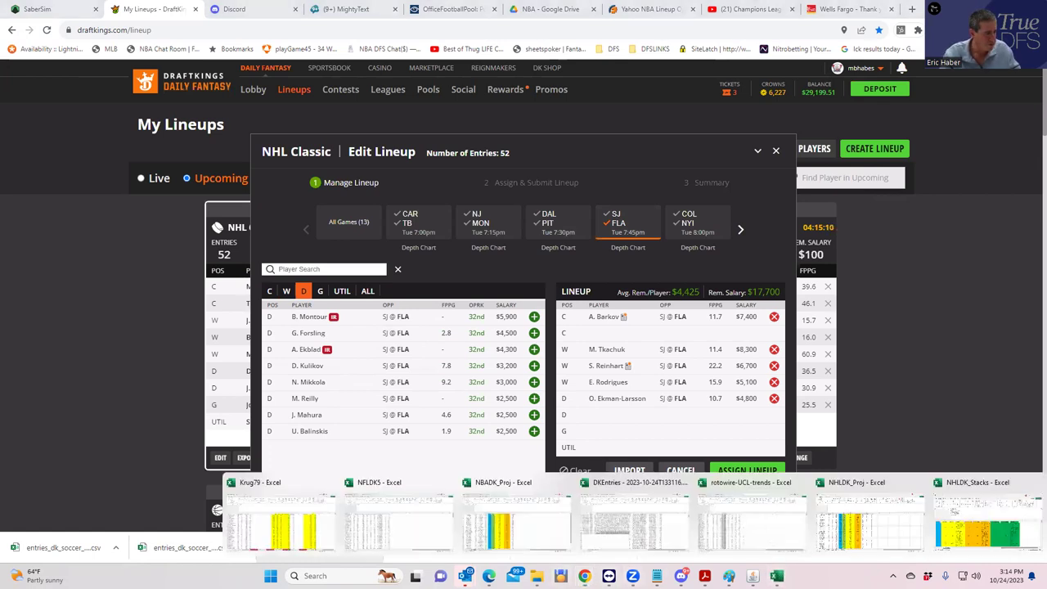
left_click(891, 522)
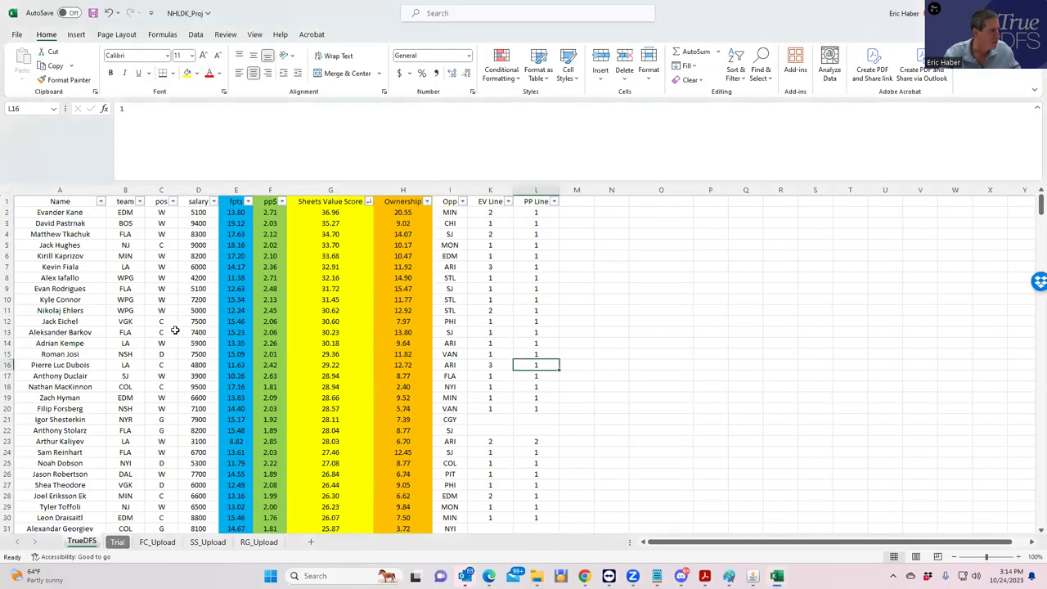
left_click(164, 419)
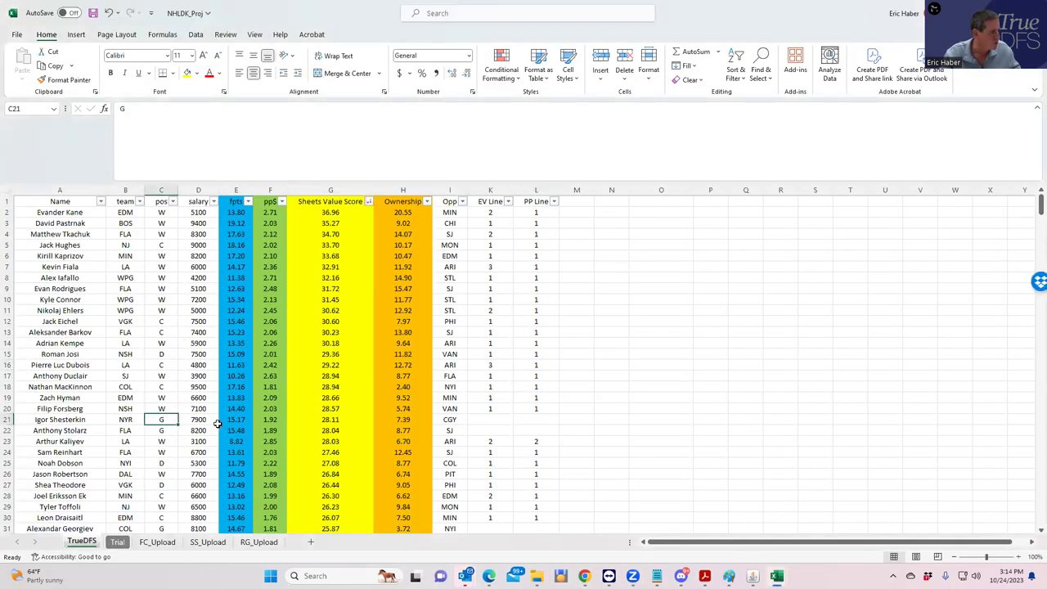
left_click(204, 421)
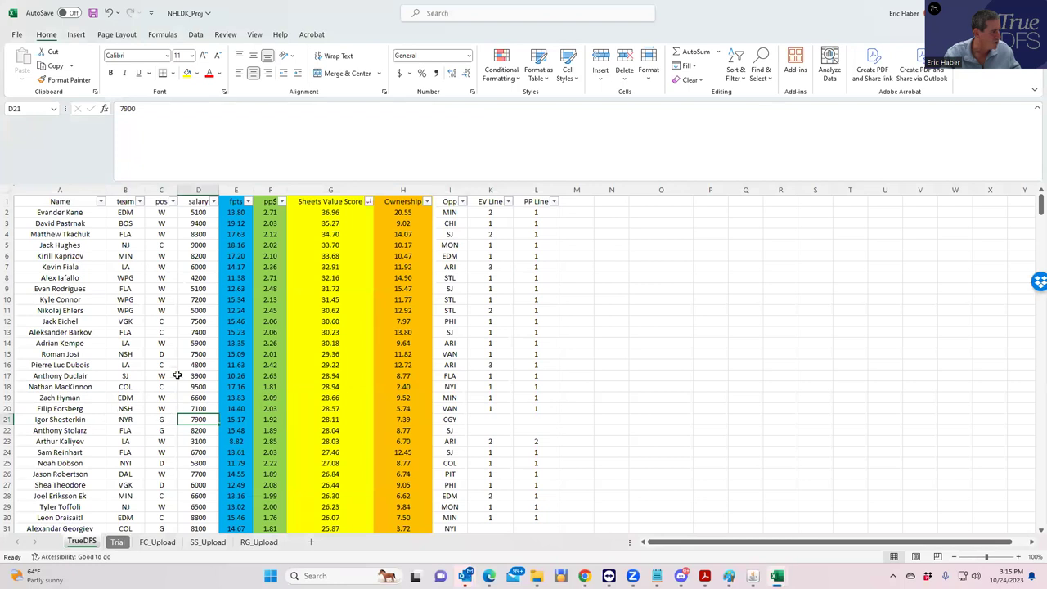
Step: Return to the DraftKings lineup, remove the FLA game filter, and find and add goalie Igor Shesterkin
key("alt+Tab")
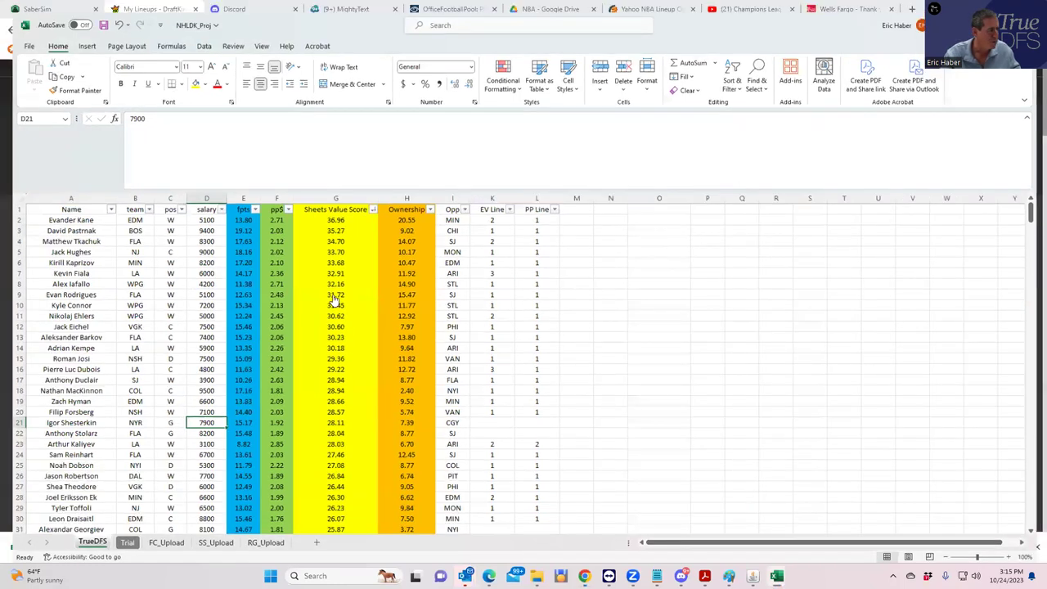
key("alt+Tab")
left_click(616, 225)
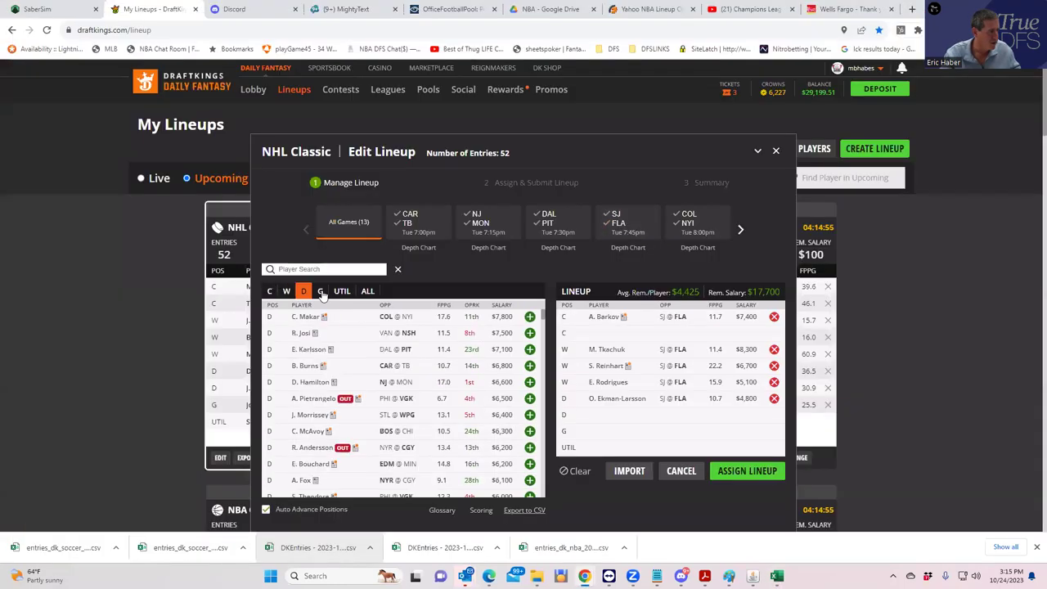
left_click(320, 291)
left_click(317, 260)
type("ig")
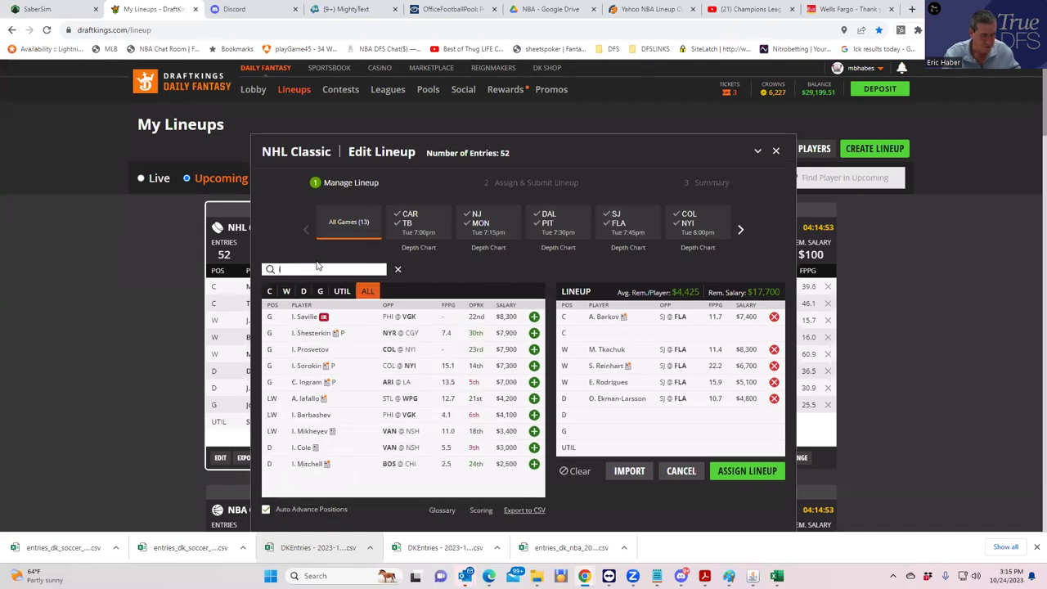
left_click(532, 316)
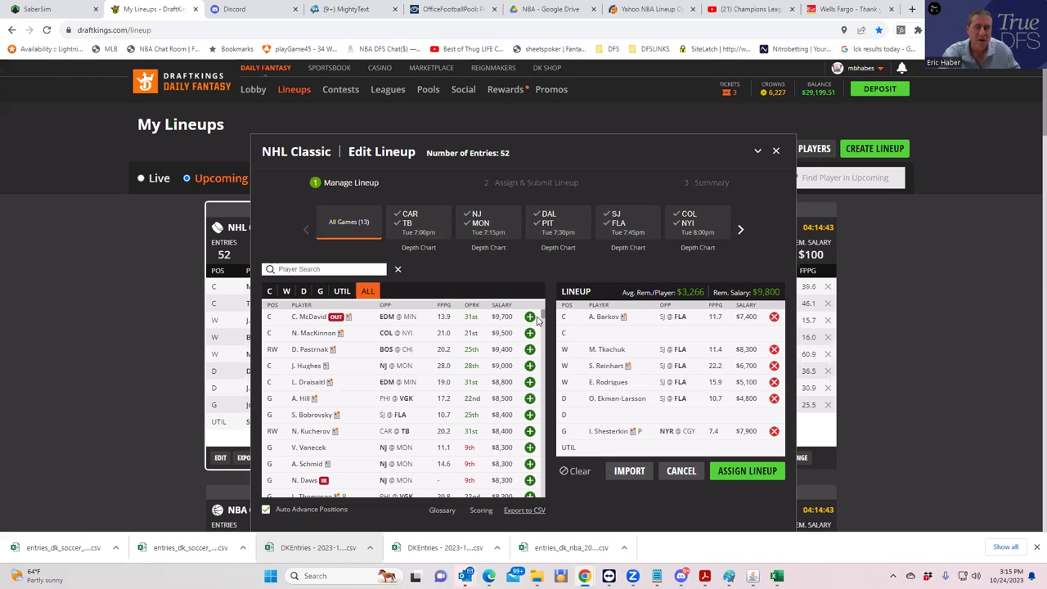
Step: Switch to the NHLDK_Proj workbook and check the salaries of value wingers Alex Iafallo, Anthony Duclair and Arthur Kaliyev
mouse_move(753, 576)
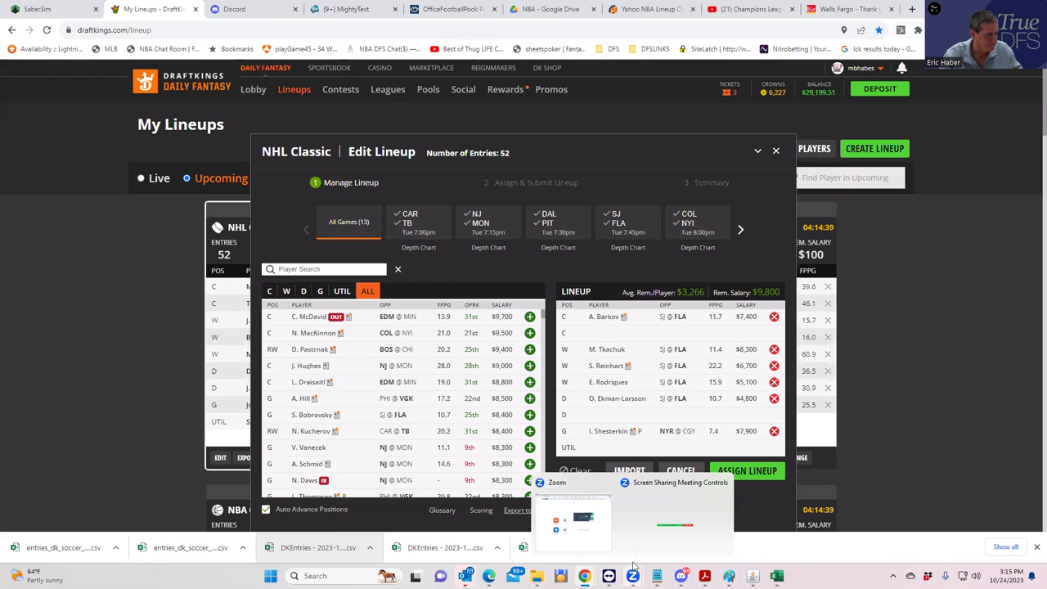
mouse_move(537, 575)
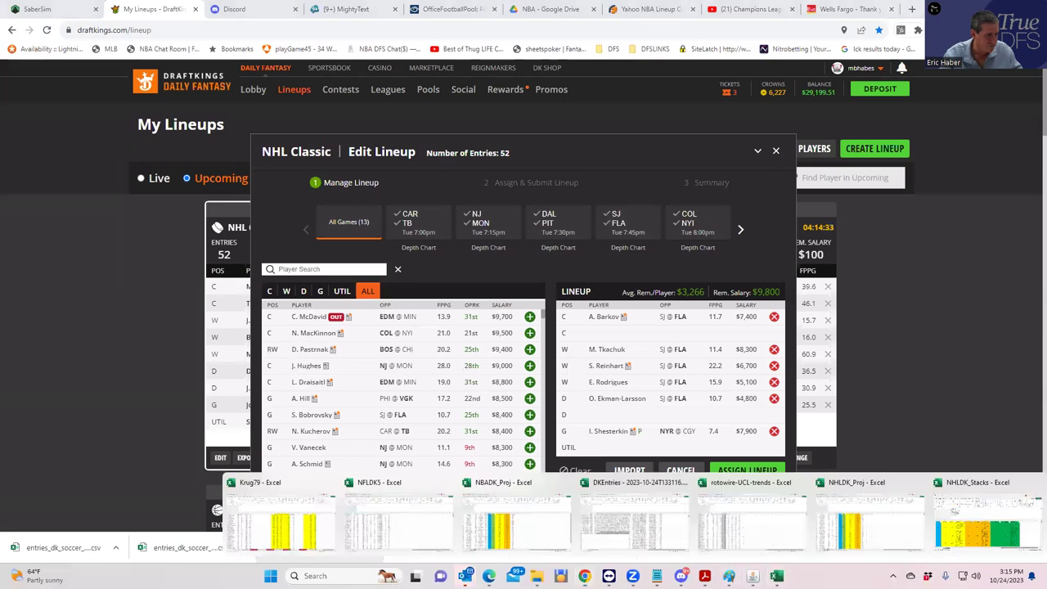
left_click(859, 525)
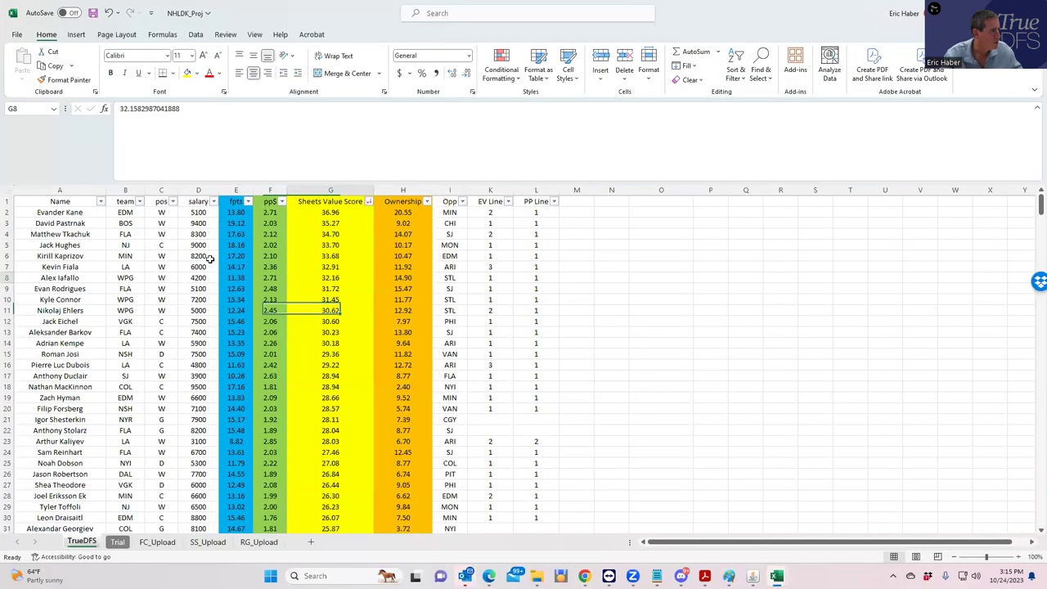
left_click(199, 256)
left_click(199, 278)
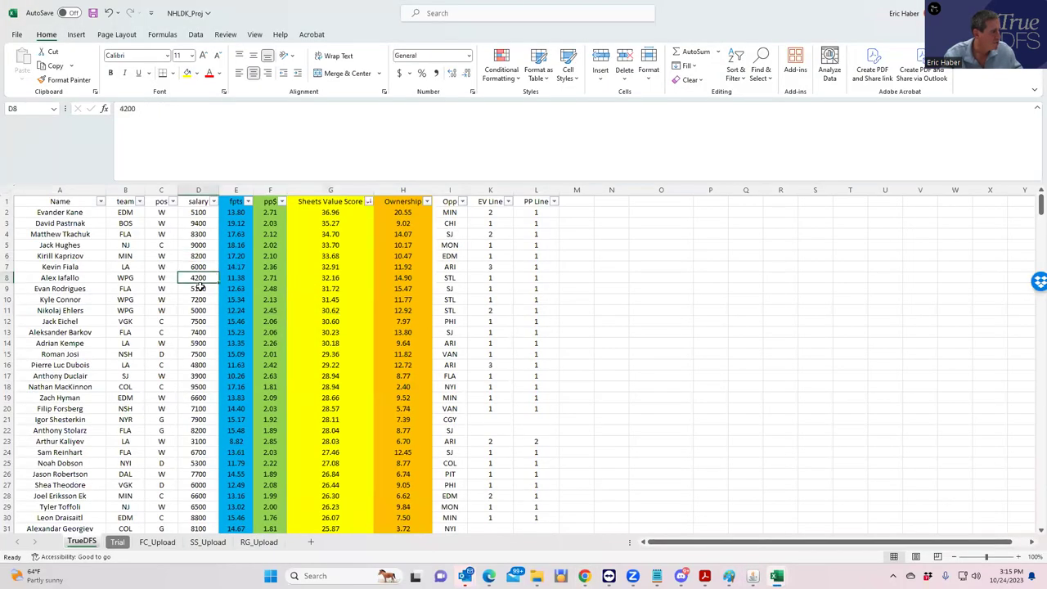
left_click(200, 376)
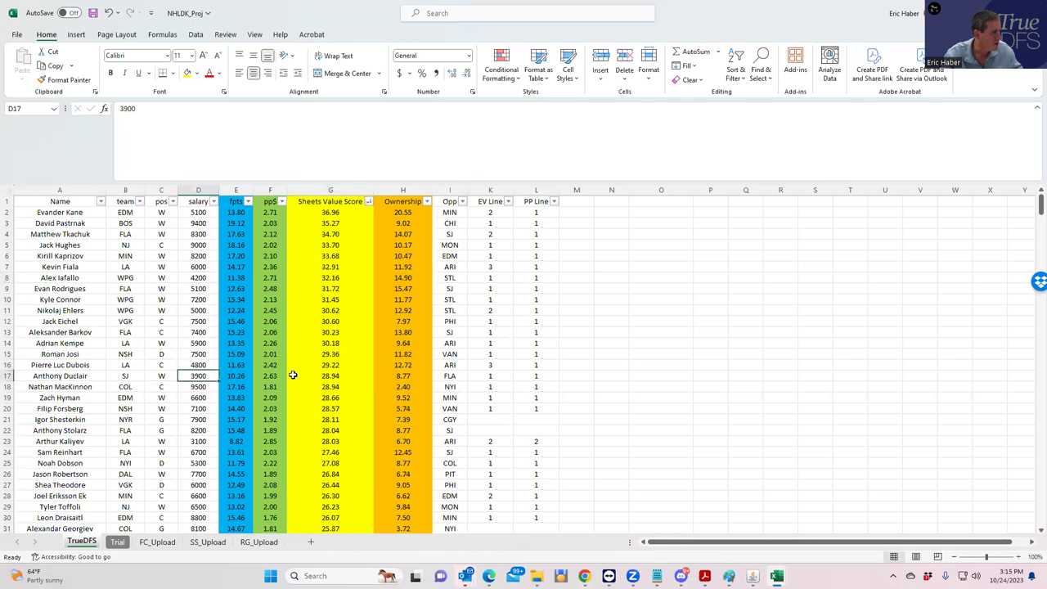
left_click(197, 441)
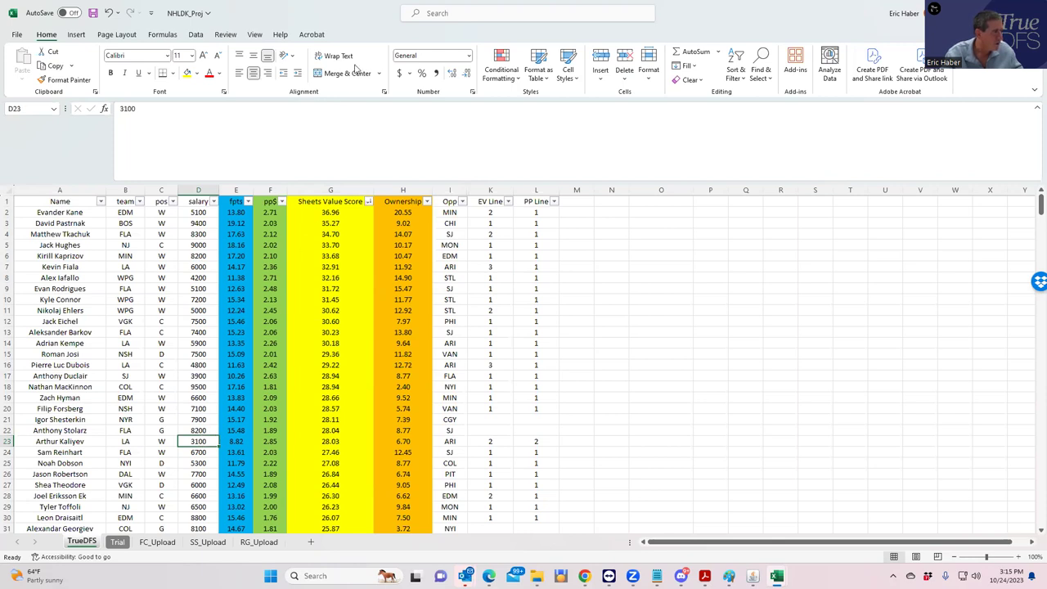
Step: Restore the NHLDK_Proj window to a smaller size and scan the projections around and below Aleksander Barkov
double_click(353, 13)
left_click(249, 331)
left_click(235, 406)
scroll(290, 409, "down", 2)
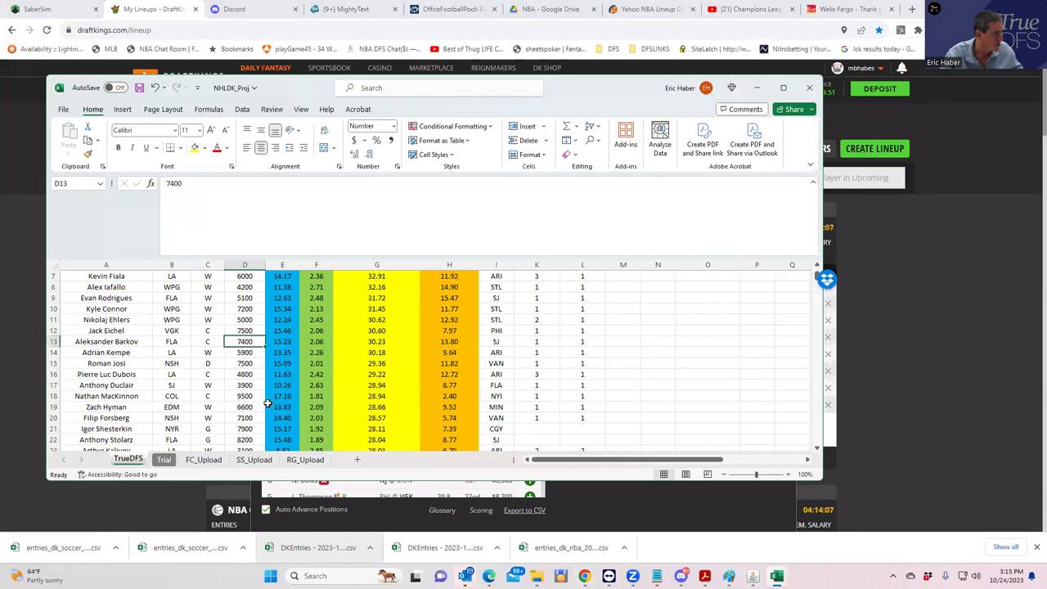
scroll(267, 401, "down", 3)
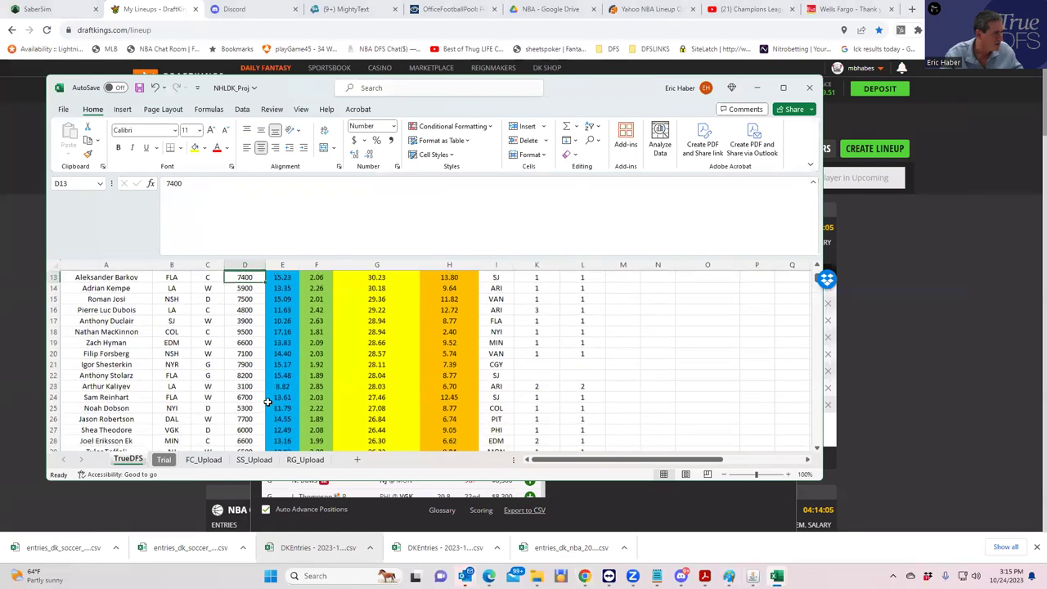
scroll(269, 399, "down", 1)
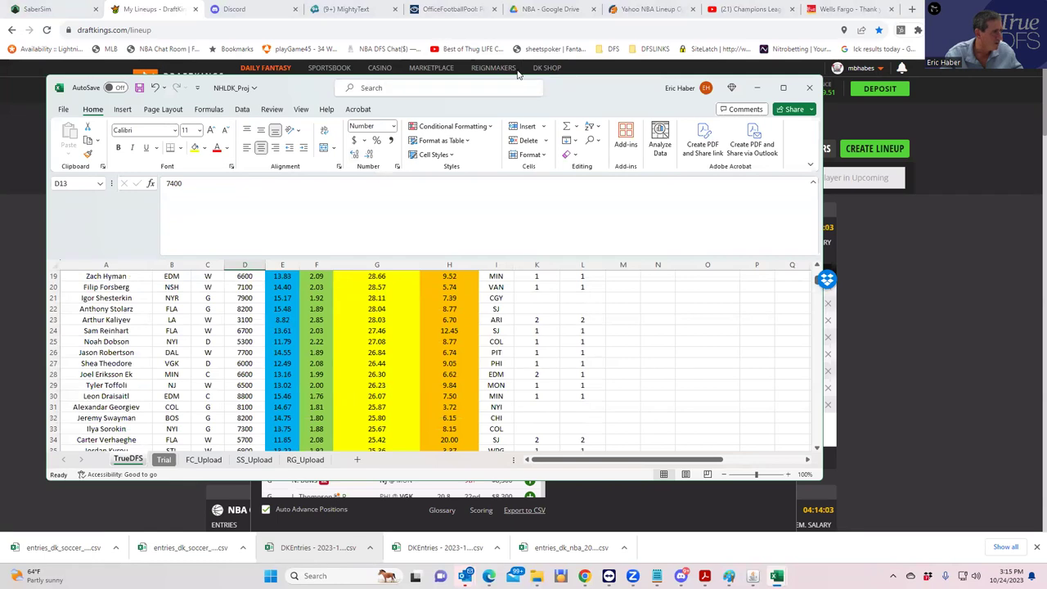
Step: Return to the DraftKings lineup and remove Ekman-Larsson, Rodrigues, Reinhart, Tkachuk and Barkov, keeping goalie Shesterkin
left_click(756, 87)
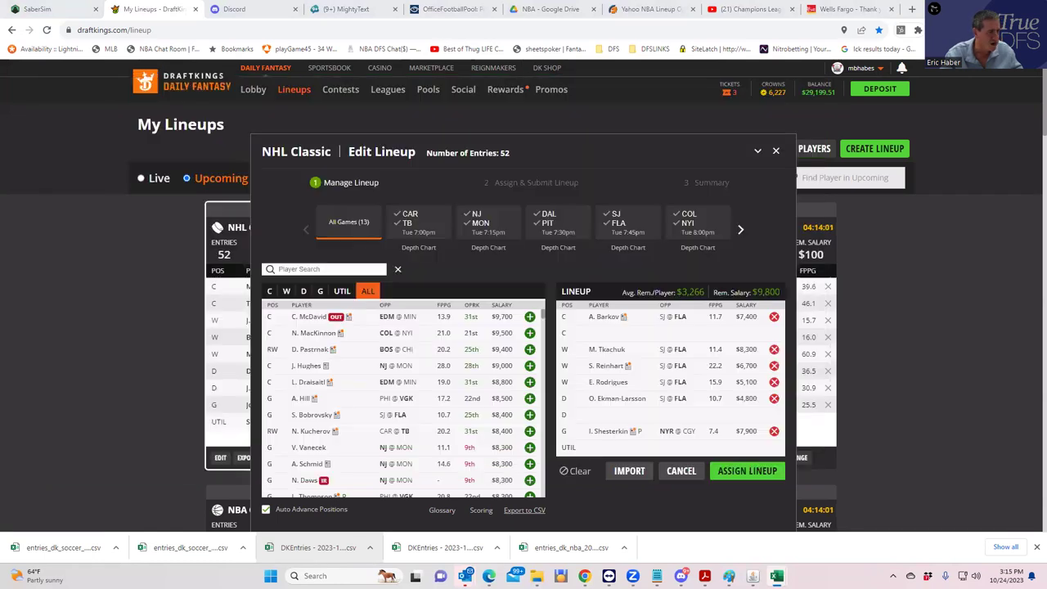
left_click(774, 398)
left_click(774, 382)
left_click(774, 366)
left_click(774, 350)
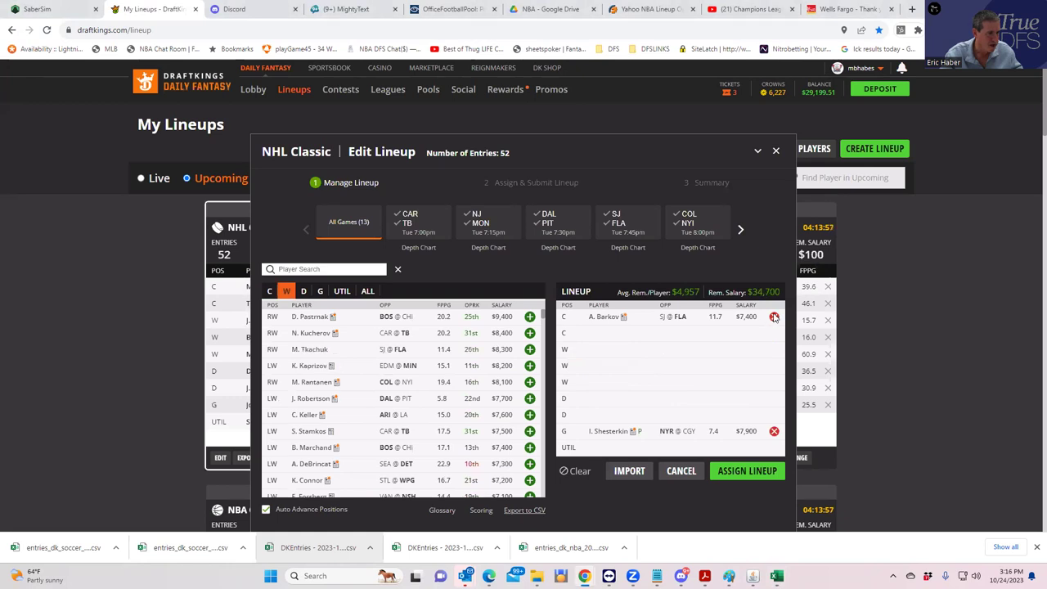
left_click(774, 317)
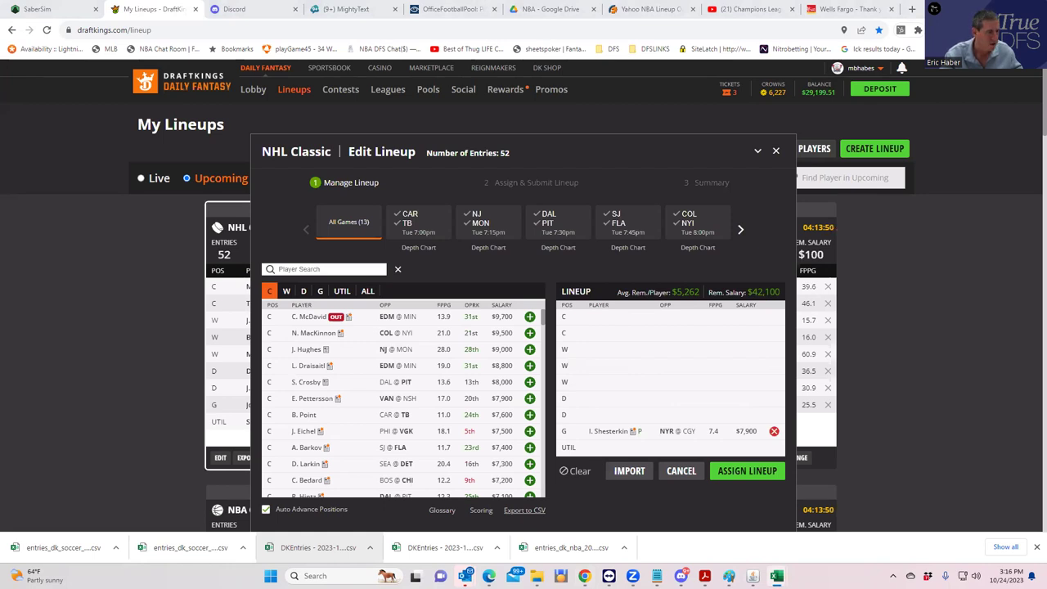
Step: Look up WPG's ms players in the NHLDK_Stacks workbook and return to the DraftKings lineup
key("alt+Tab")
left_click(790, 334)
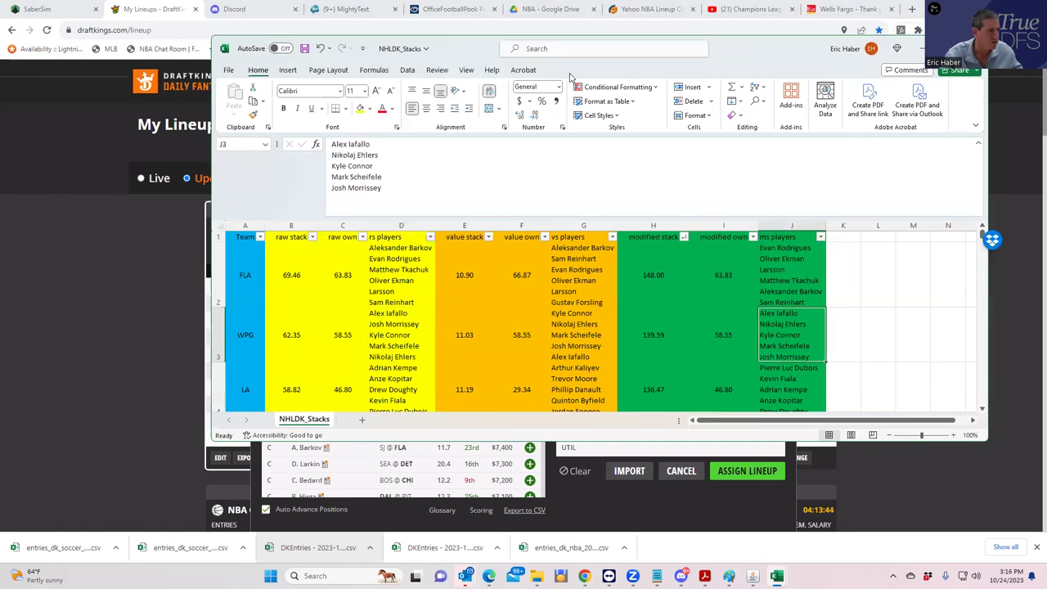
key("alt+Tab")
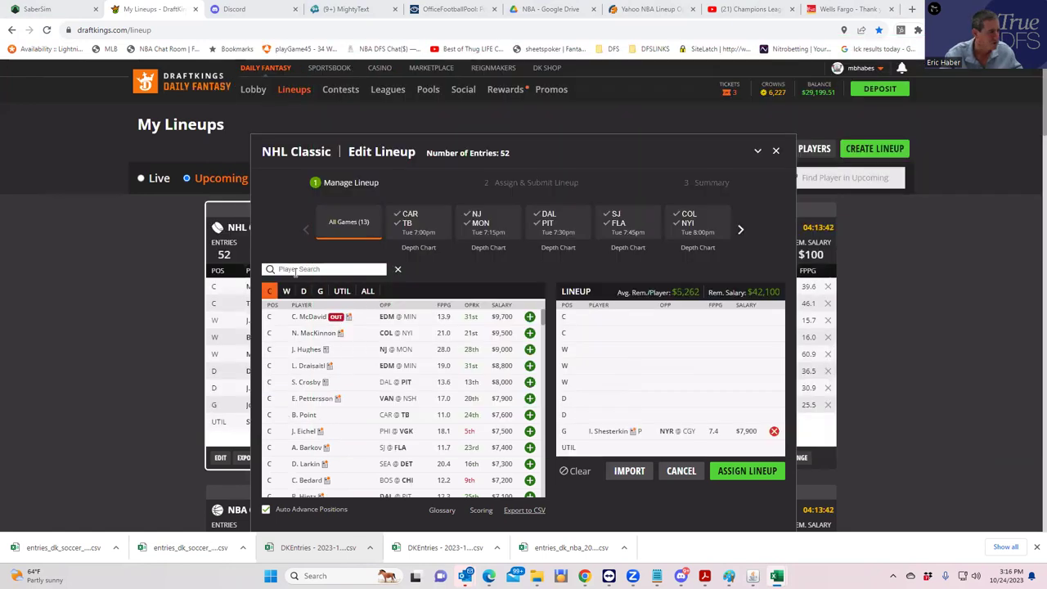
Step: Filter the player pool to the STL @ WPG game and add Scheifele, Connor, Ehlers, Iafallo and Morrissey to the lineup
left_click(740, 230)
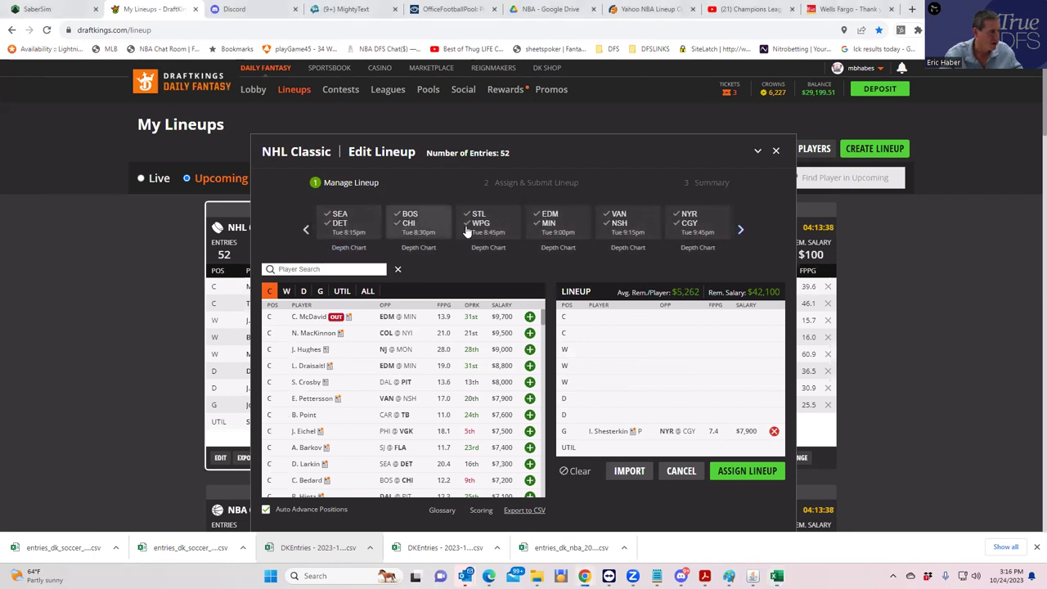
left_click(467, 231)
left_click(533, 317)
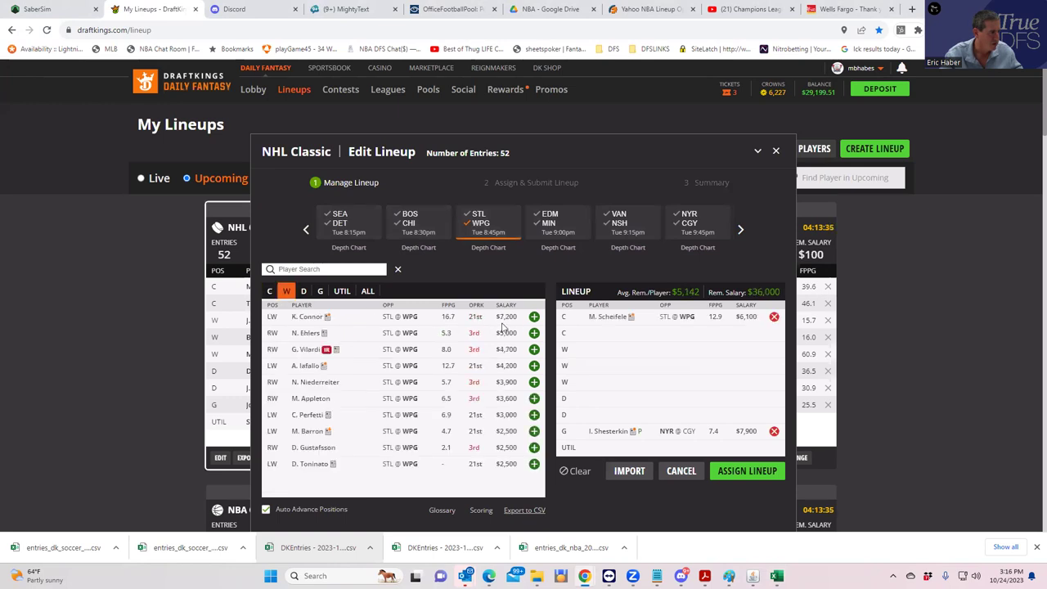
left_click(533, 317)
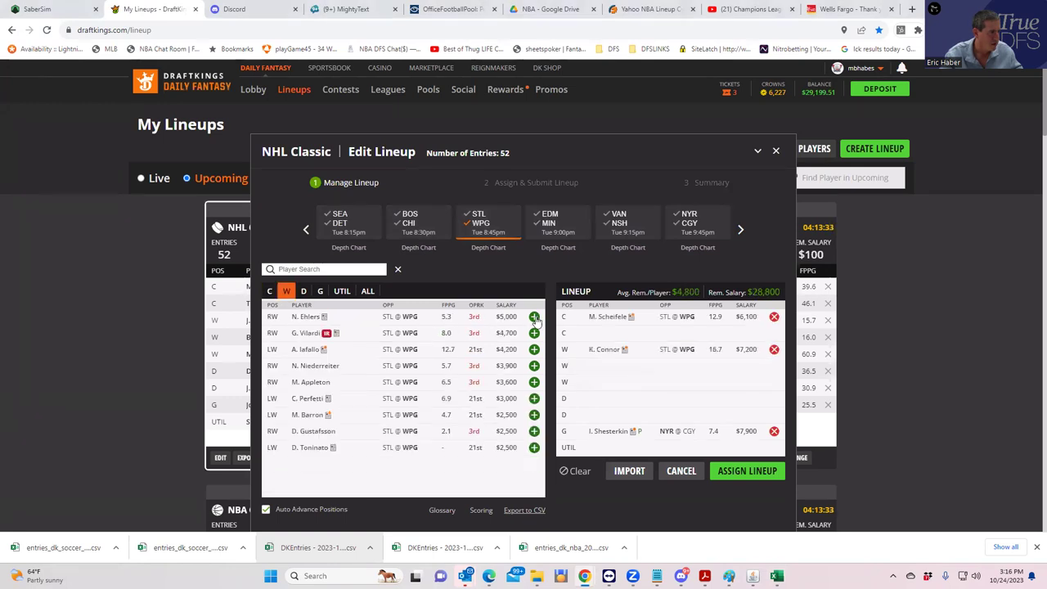
left_click(533, 317)
left_click(533, 333)
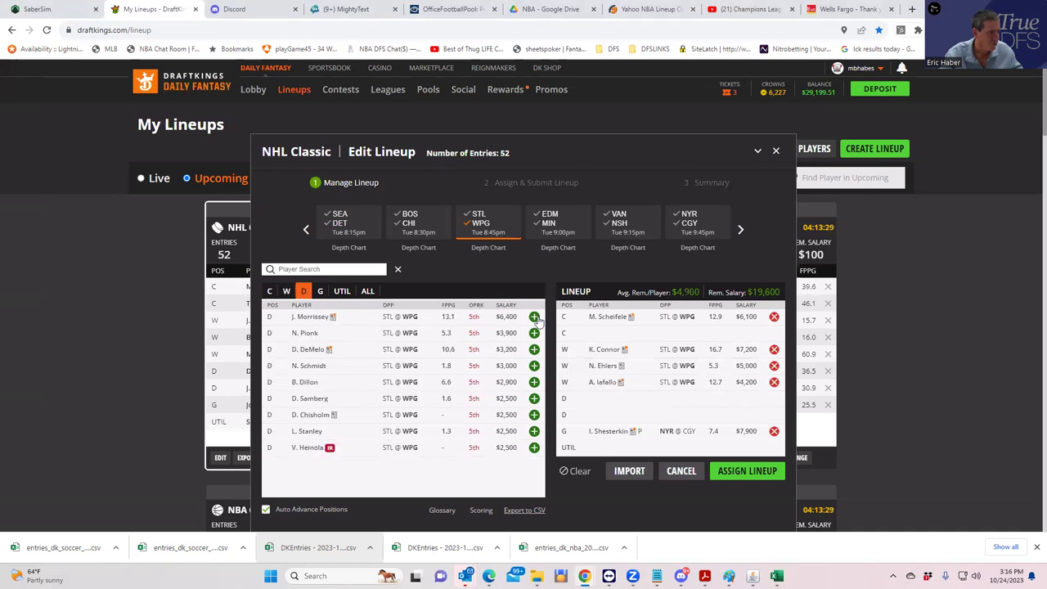
left_click(534, 316)
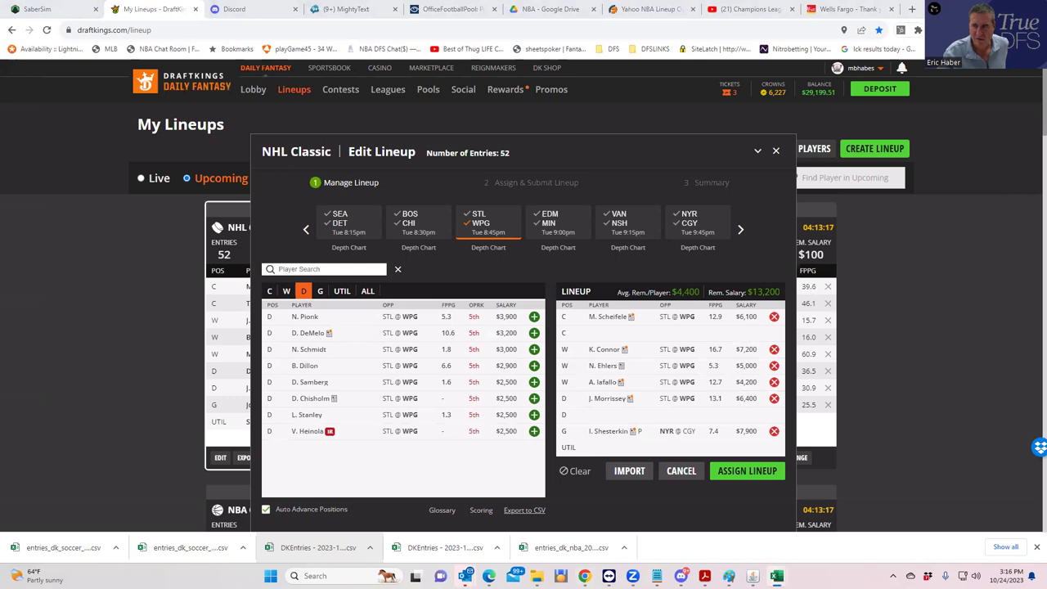
Step: Switch to the NHLDK_Proj workbook and check center Pierre Luc Dubois's salary and Evander Kane's team in the full-size projections
key("alt+Tab")
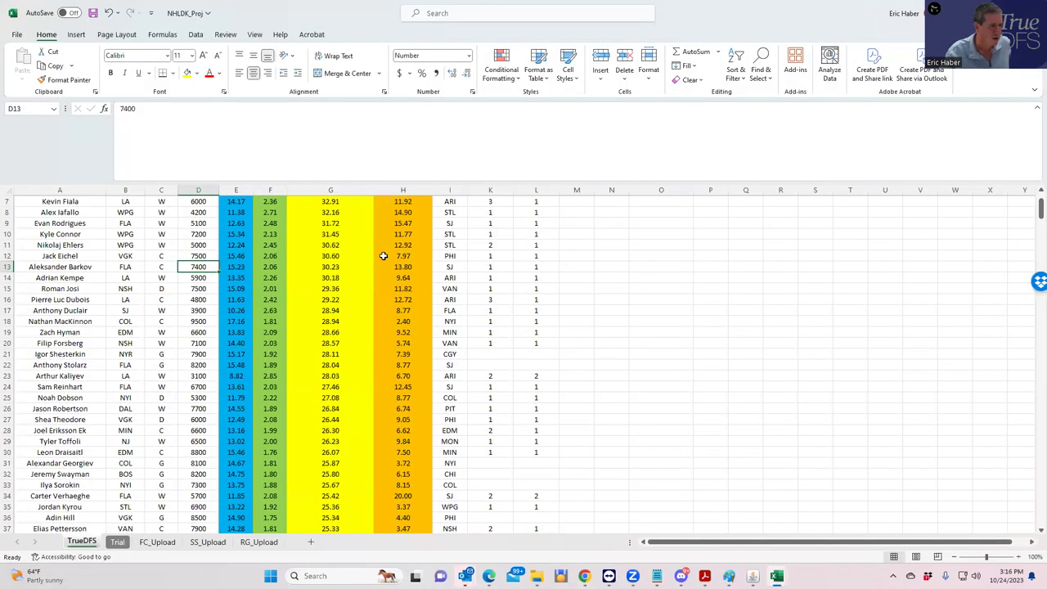
scroll(351, 253, "up", 3)
left_click(280, 235)
left_click(175, 353)
left_click(197, 365)
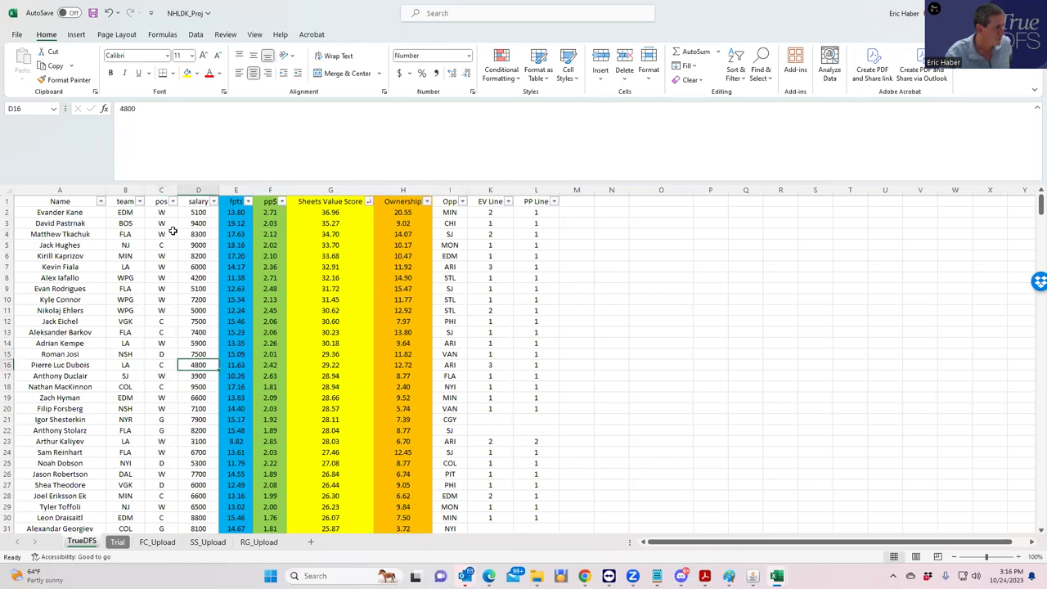
left_click(125, 213)
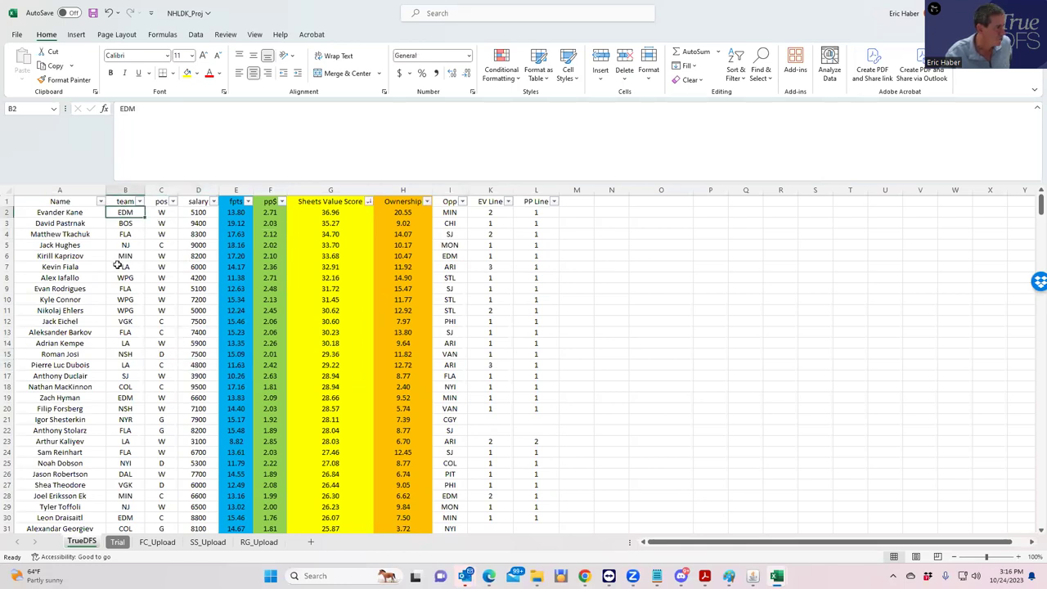
double_click(270, 18)
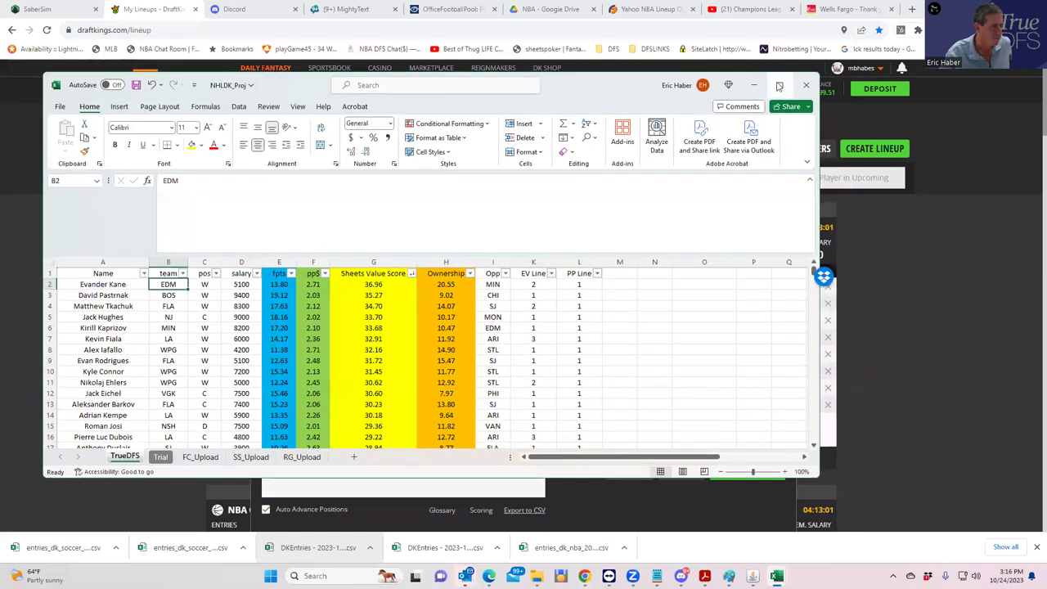
double_click(541, 49)
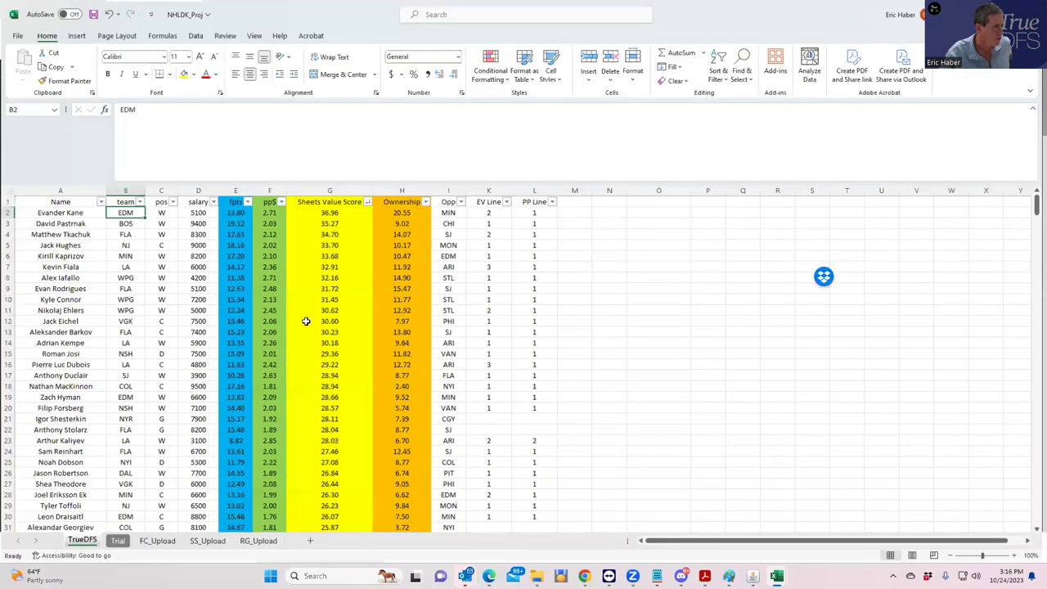
Step: Compare the salaries of defensemen Roman Josi, Noah Dobson and Shea Theodore in the projections
left_click(161, 353)
left_click(201, 353)
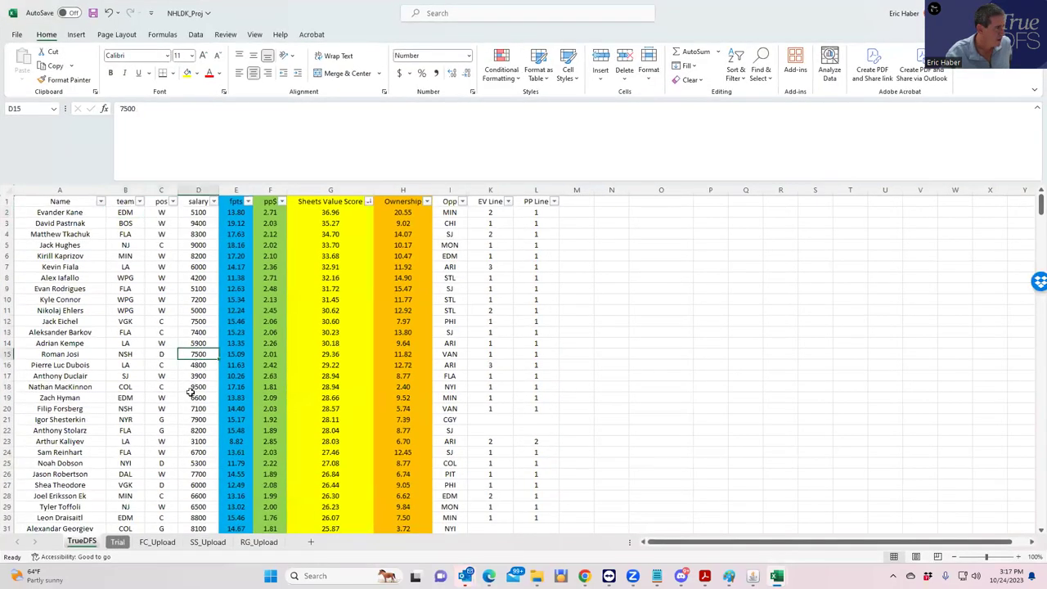
left_click(204, 464)
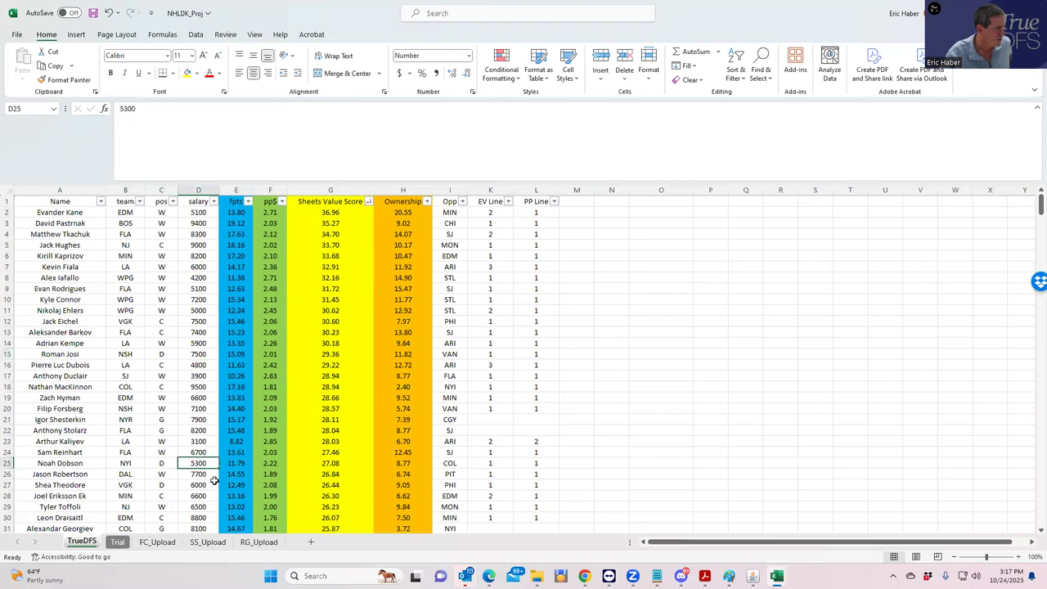
left_click(210, 485)
scroll(211, 492, "down", 2)
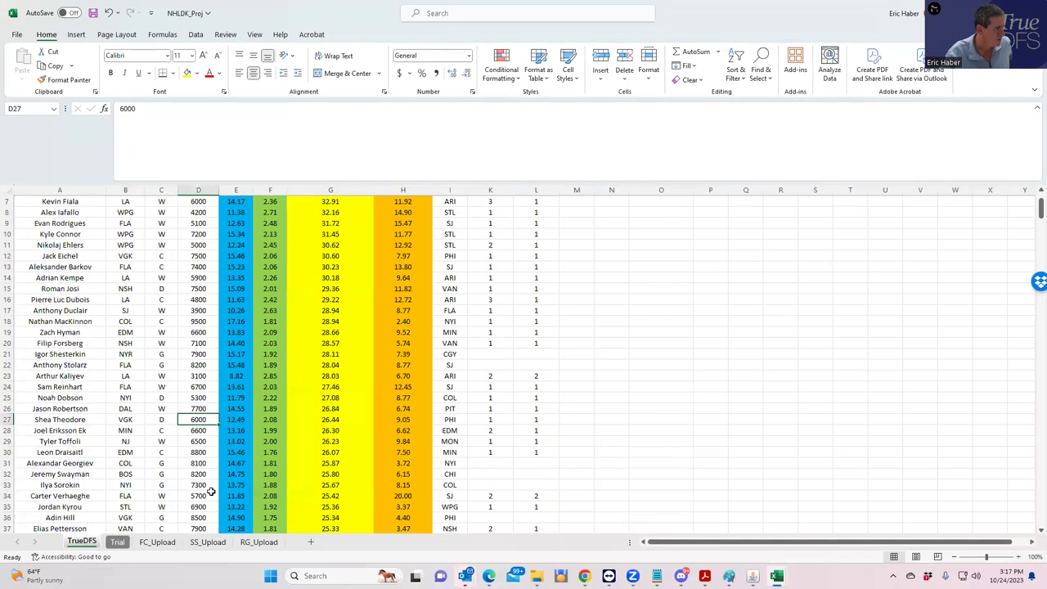
scroll(210, 494, "up", 2)
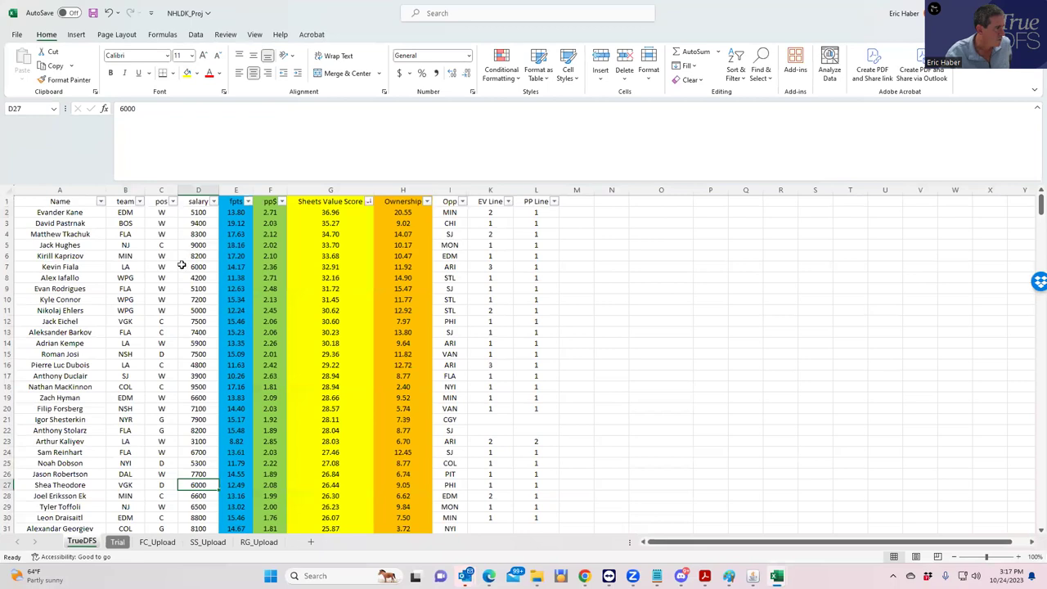
Step: Go down the projections for cheaper defensemen as far as Oliver Ekman Larsson, and return to the top of the Sheets Value Score ranking
left_click(163, 354)
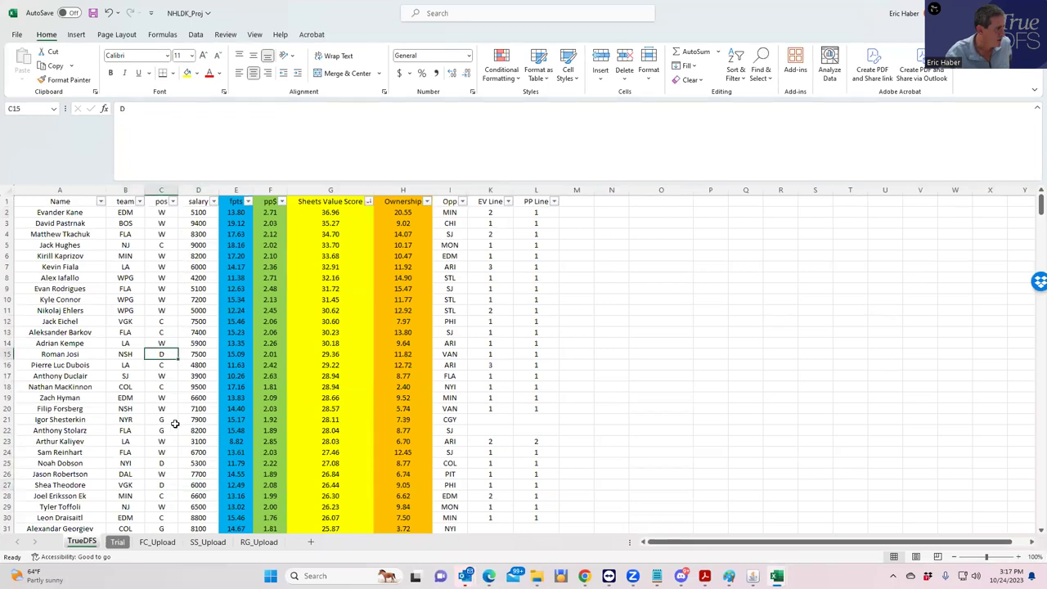
left_click(164, 460)
scroll(199, 464, "down", 1)
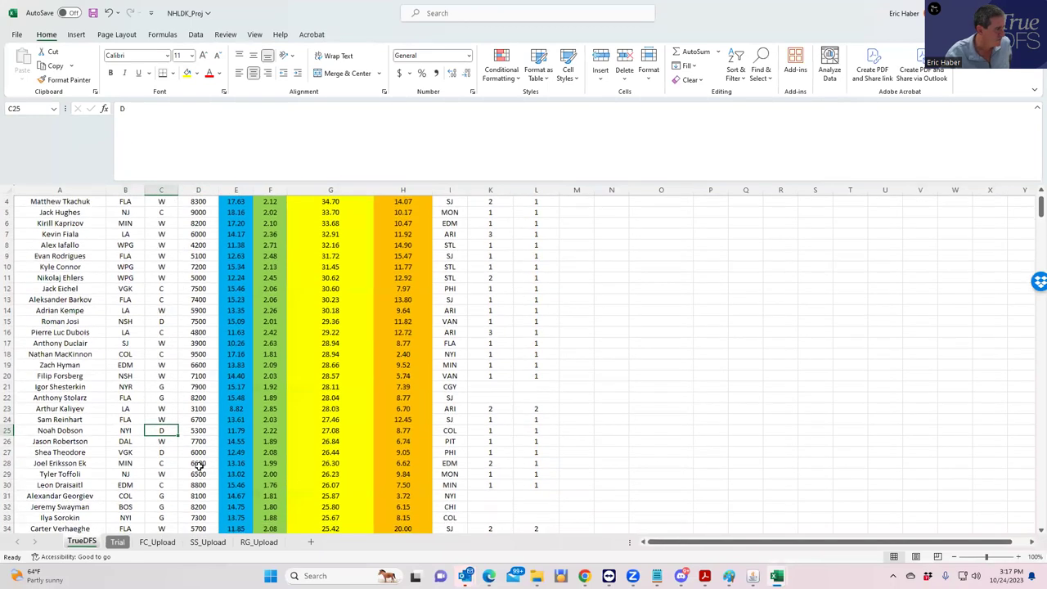
left_click(200, 453)
left_click(207, 473)
scroll(207, 482, "down", 2)
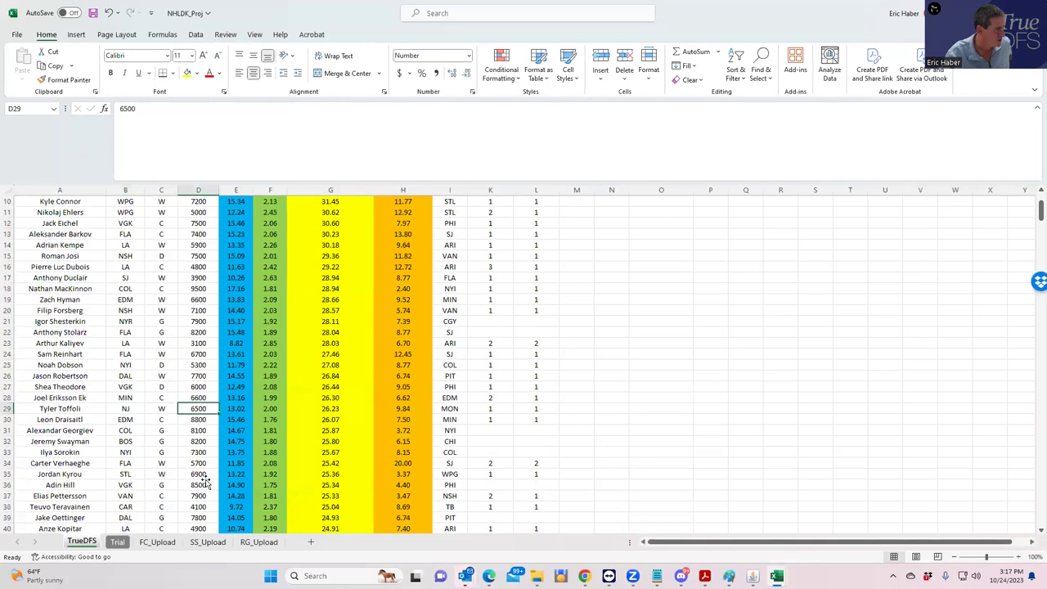
scroll(208, 475, "down", 3)
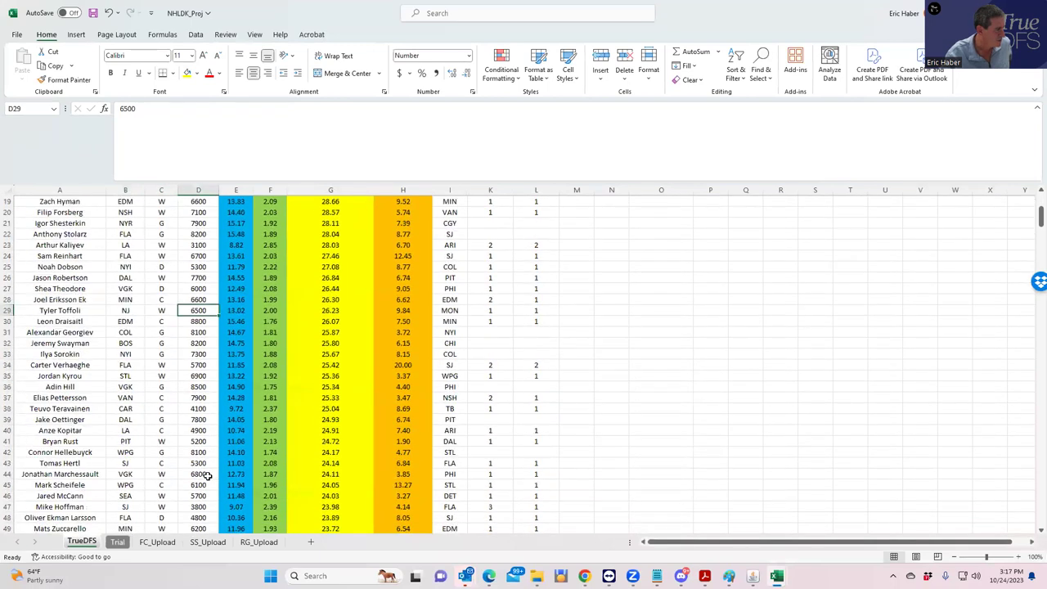
left_click(206, 516)
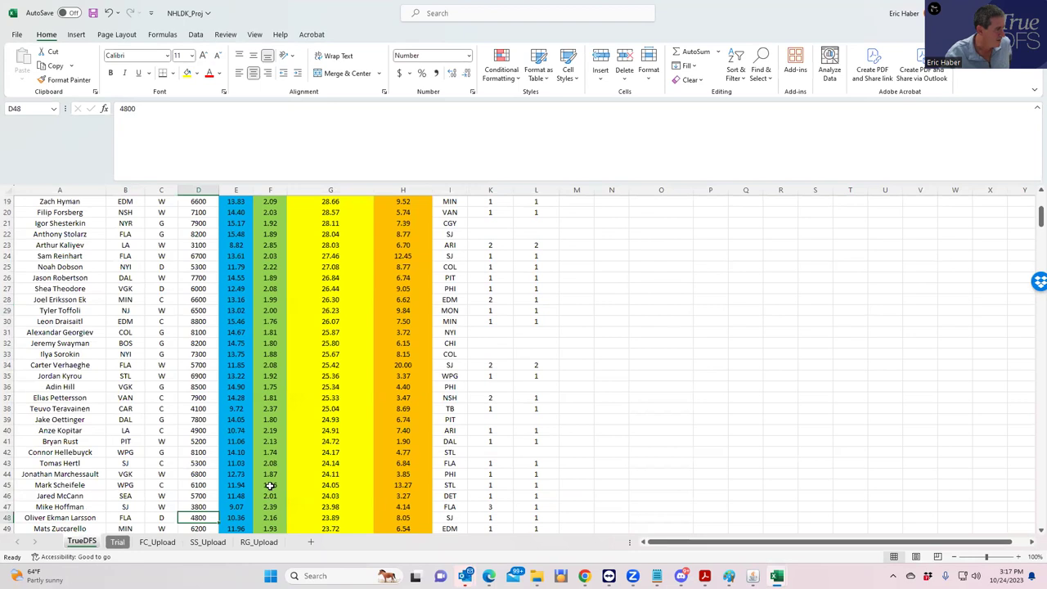
scroll(294, 469, "up", 6)
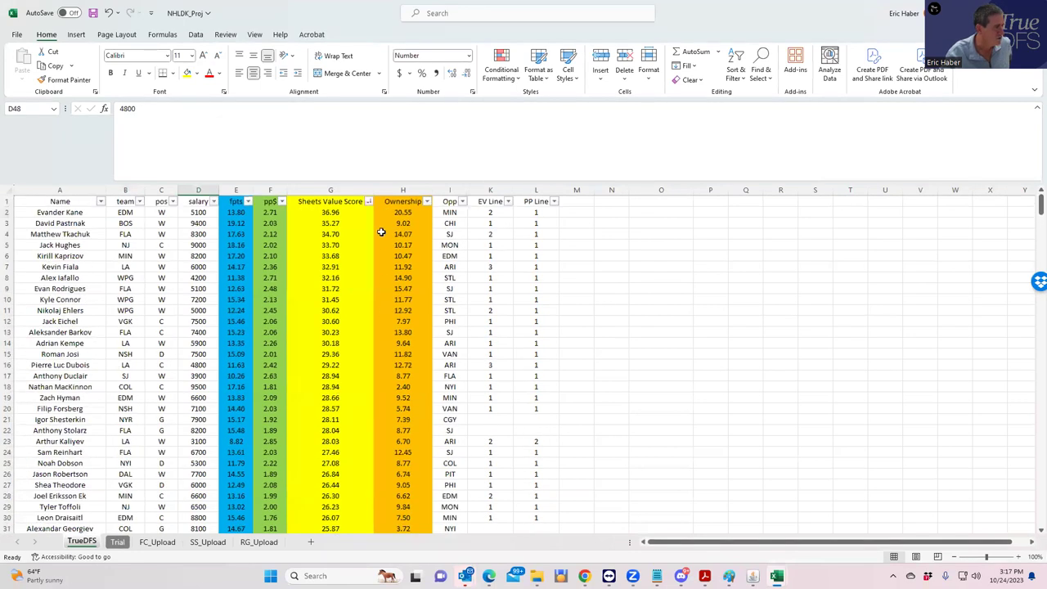
left_click(335, 259)
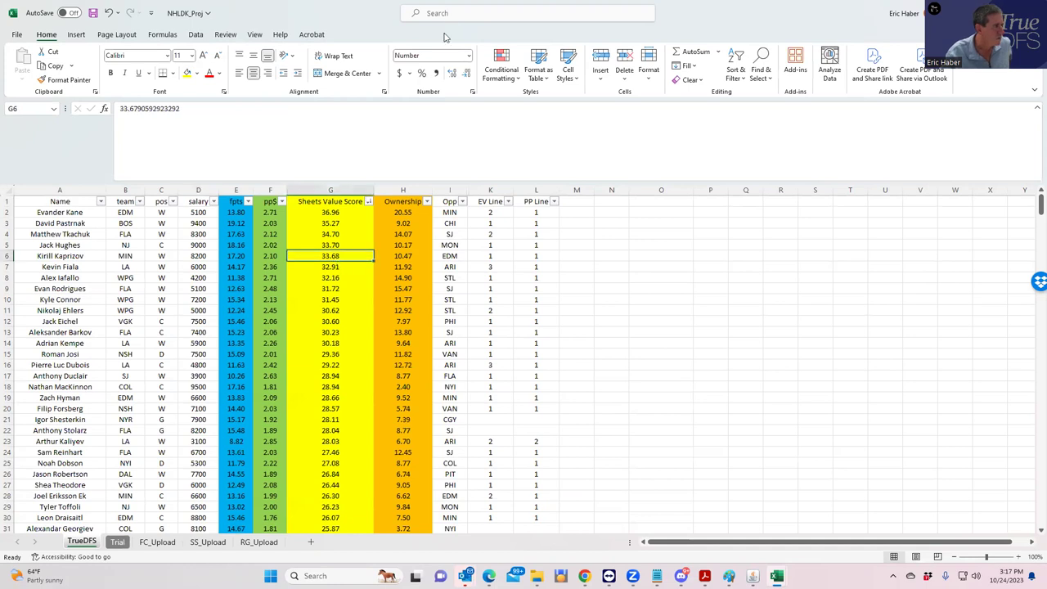
Step: Switch to the DraftKings lineup editor, remove the STL @ WPG game filter and add Ekman-Larsson as the second defenseman
key("alt+Tab")
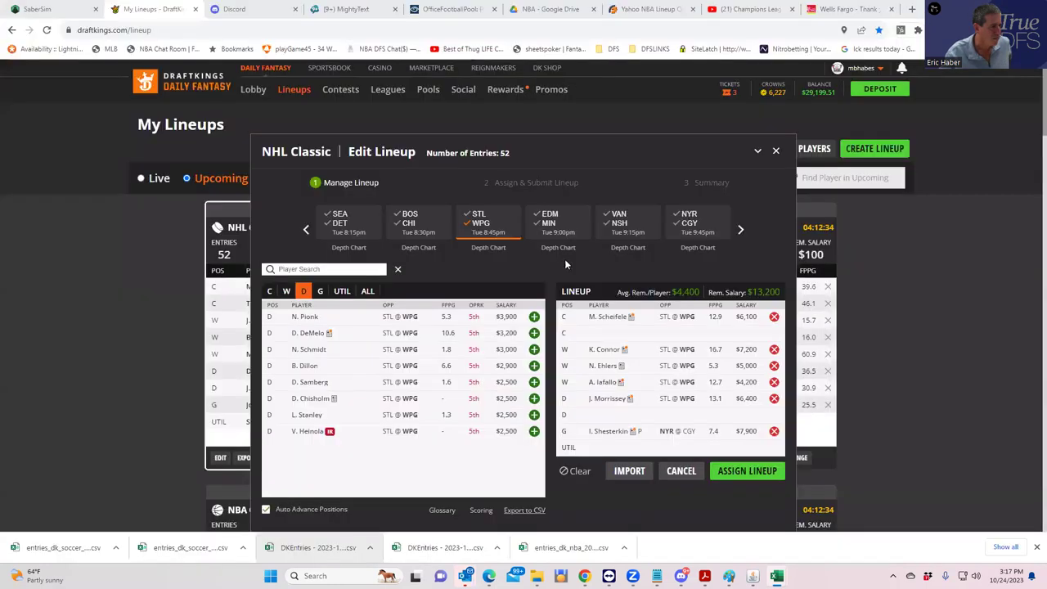
left_click(480, 223)
left_click(325, 269)
type("ek")
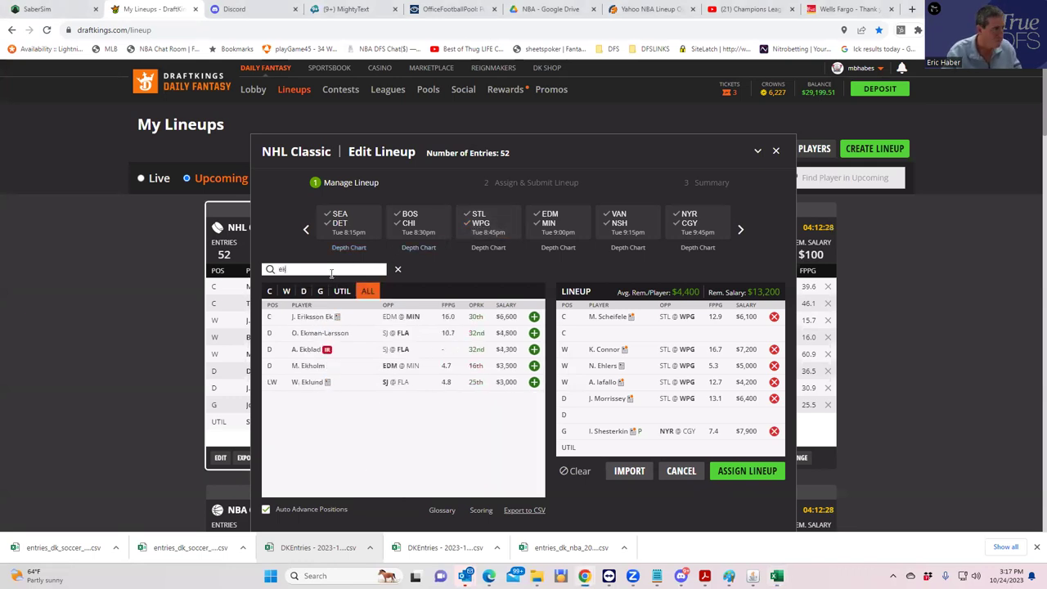
left_click(533, 333)
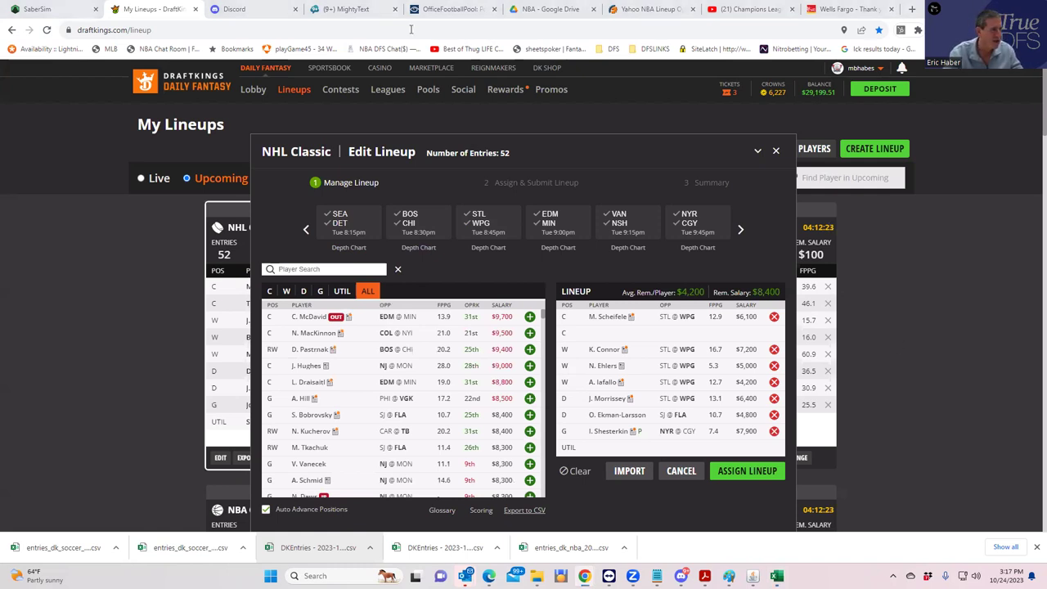
Step: Switch to the NHLDK_Proj workbook and compare the salaries of centers Jack Eichel, Anze Kopitar, Elias Pettersson and Tomas Hertl
key("alt+Tab")
left_click(850, 49)
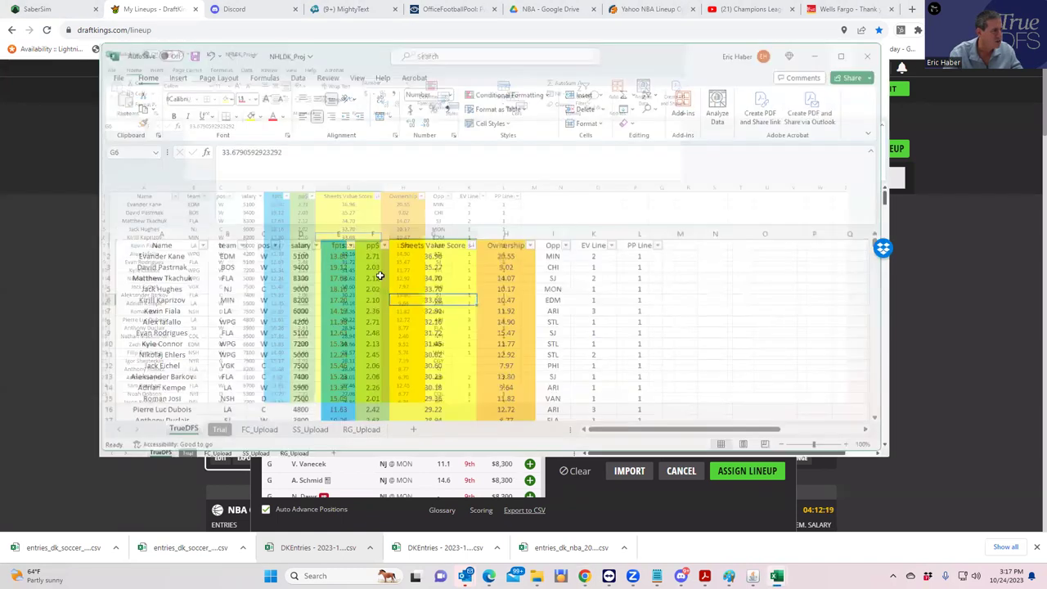
left_click(183, 323)
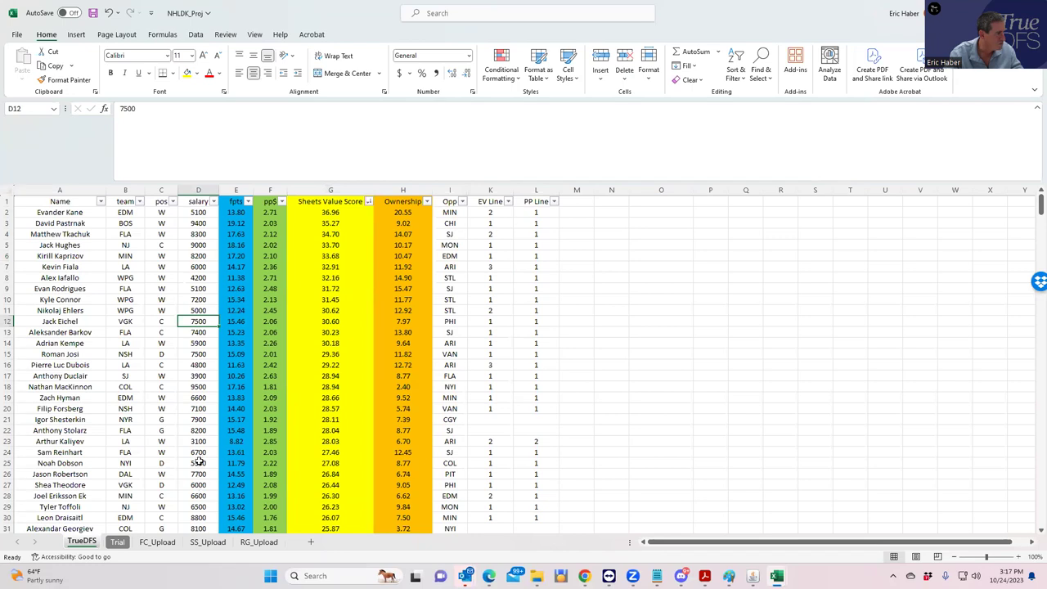
scroll(216, 369, "down", 2)
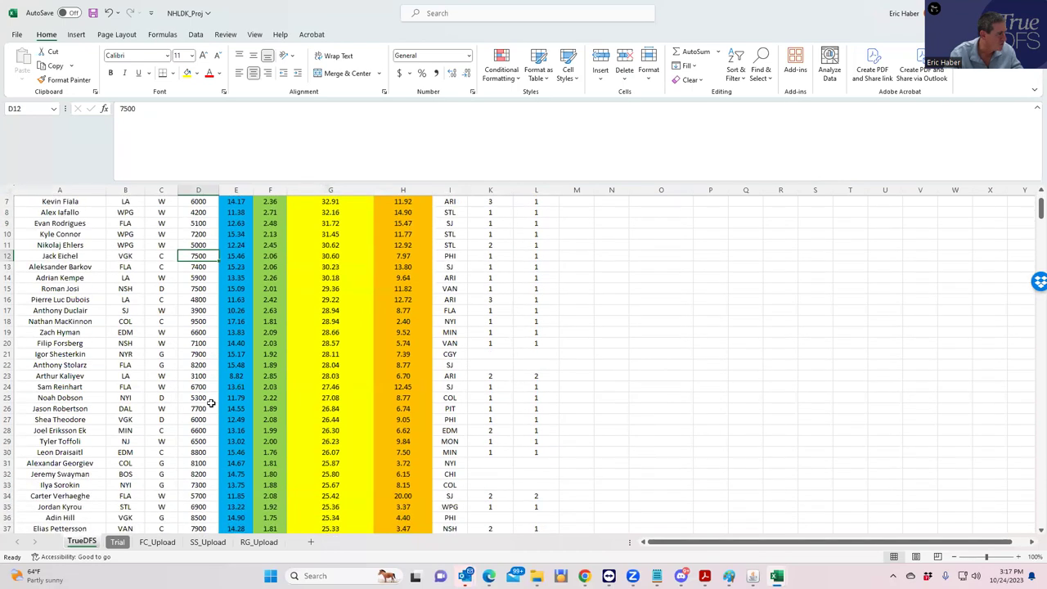
scroll(220, 463, "down", 2)
double_click(206, 493)
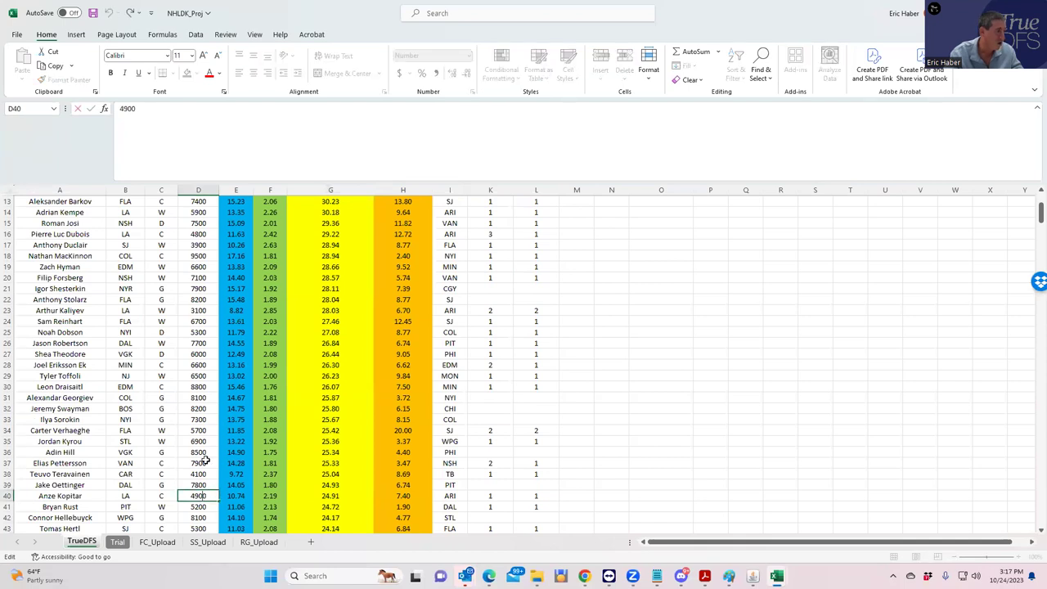
left_click(200, 463)
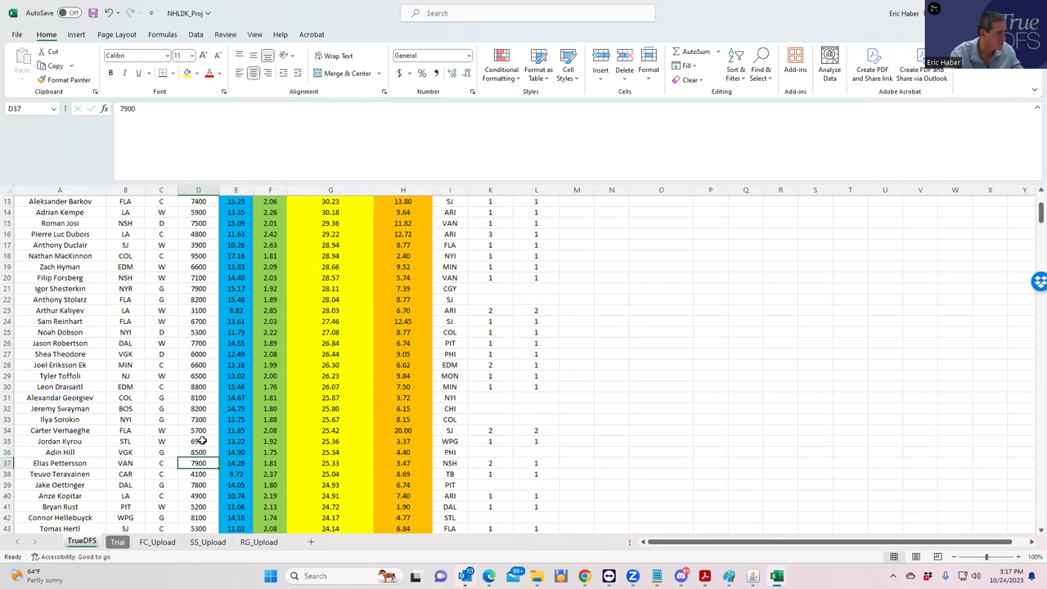
left_click(204, 526)
scroll(200, 440, "up", 4)
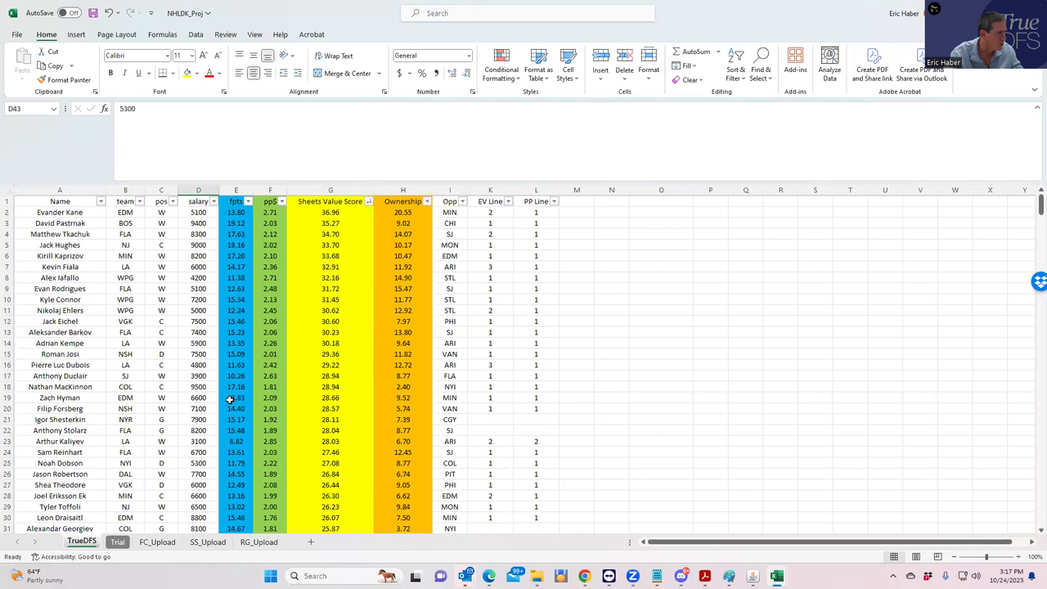
Step: Sort the projections by pp$ in descending order and compare the salaries of centers Dubois, Teravainen and Colton
left_click(281, 201)
left_click(205, 229)
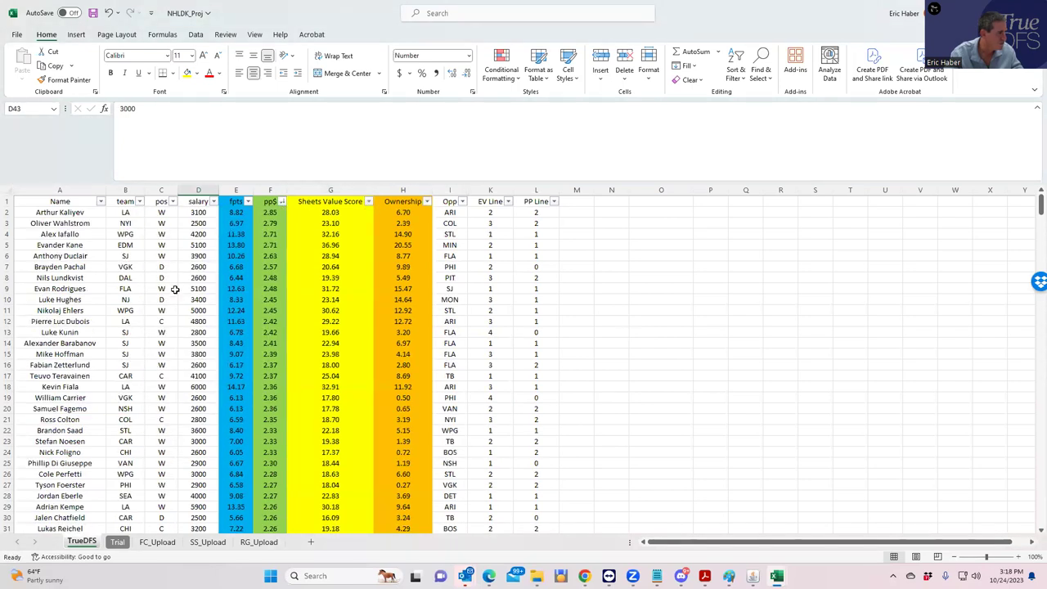
left_click(169, 320)
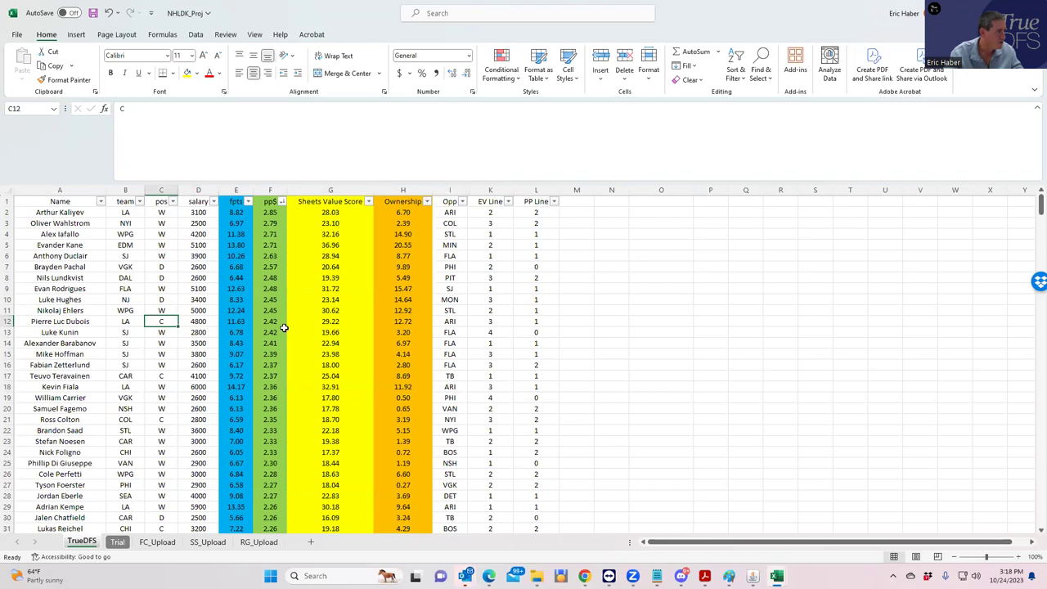
left_click(201, 375)
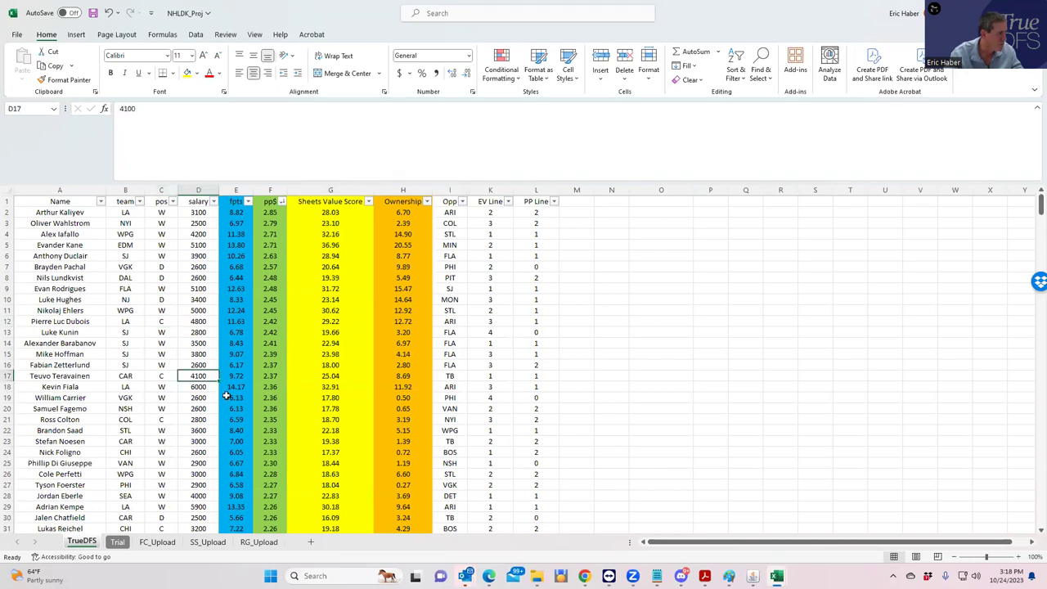
left_click(203, 418)
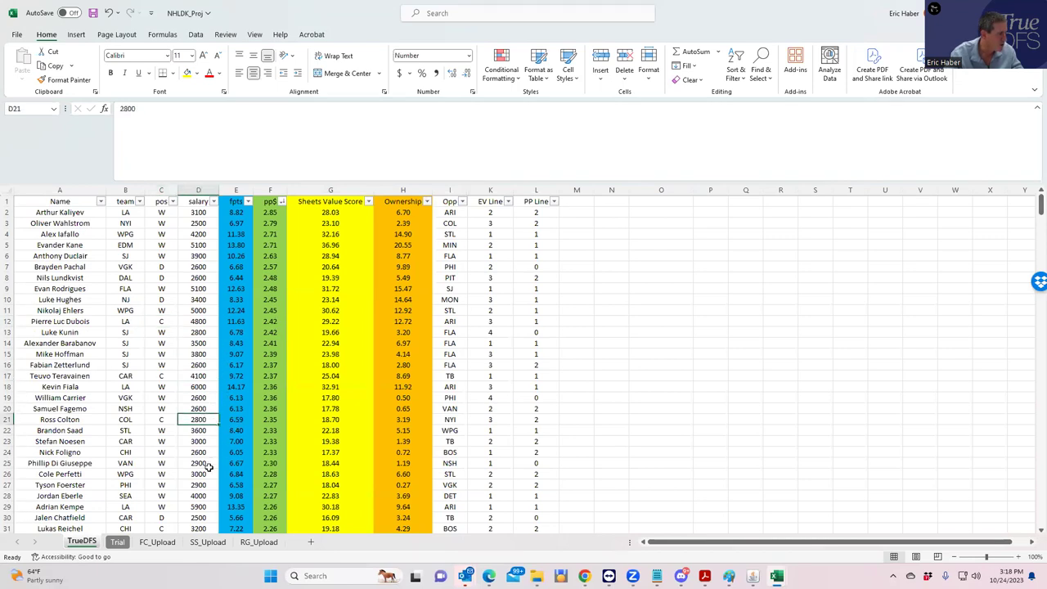
left_click(204, 322)
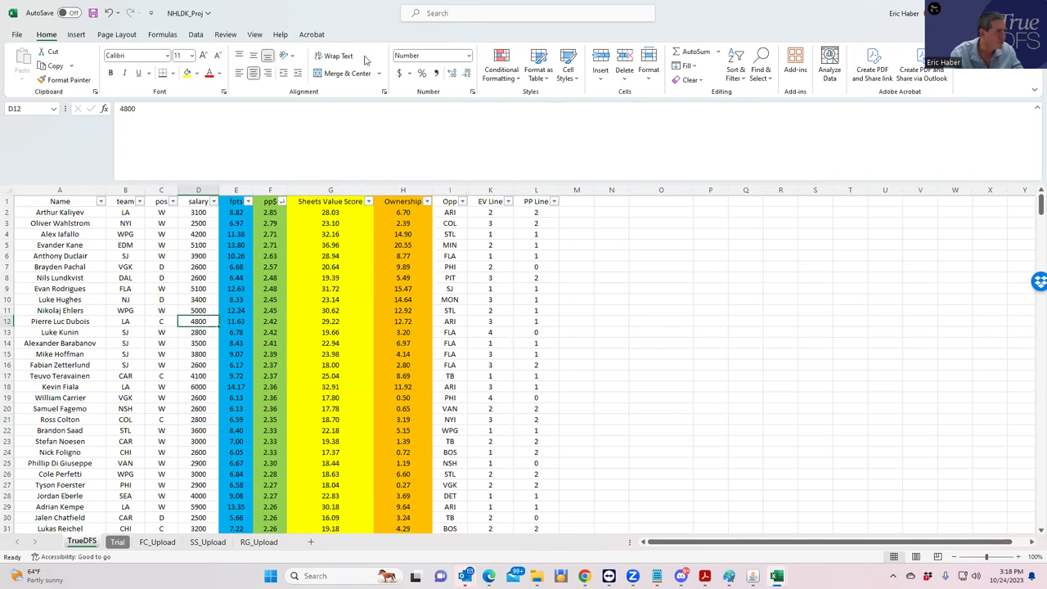
Step: Switch to the DraftKings lineup editor and add Dubois of LA in the open center slot
key("alt+Tab")
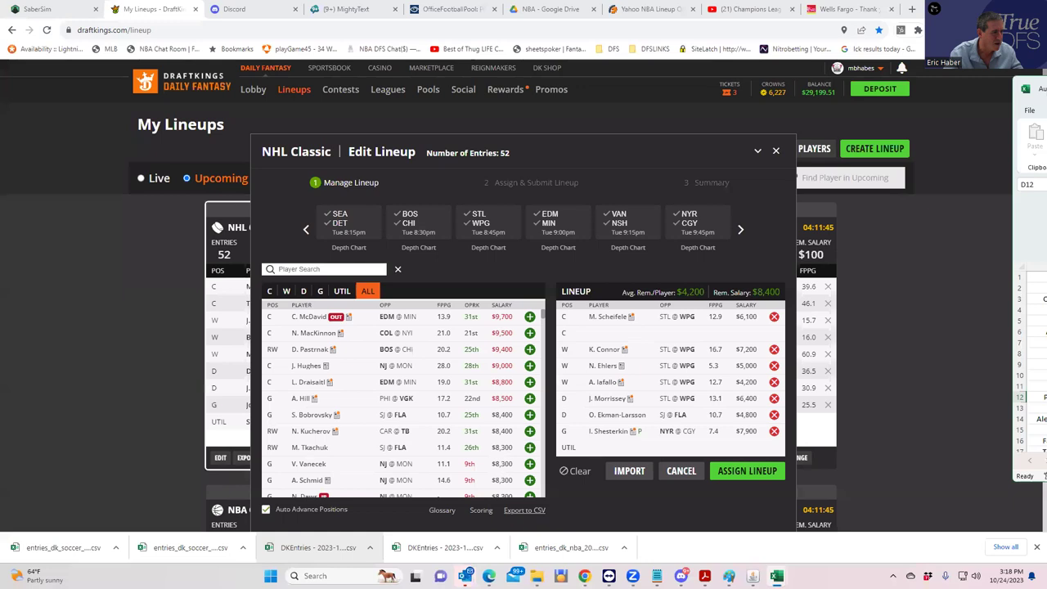
left_click(269, 292)
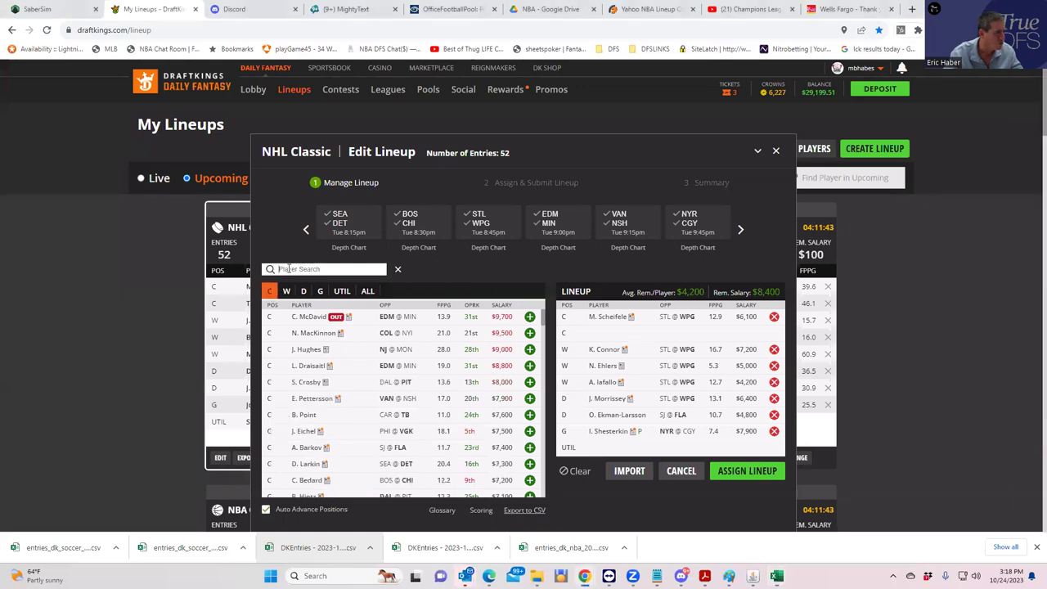
left_click(290, 268)
type("dub")
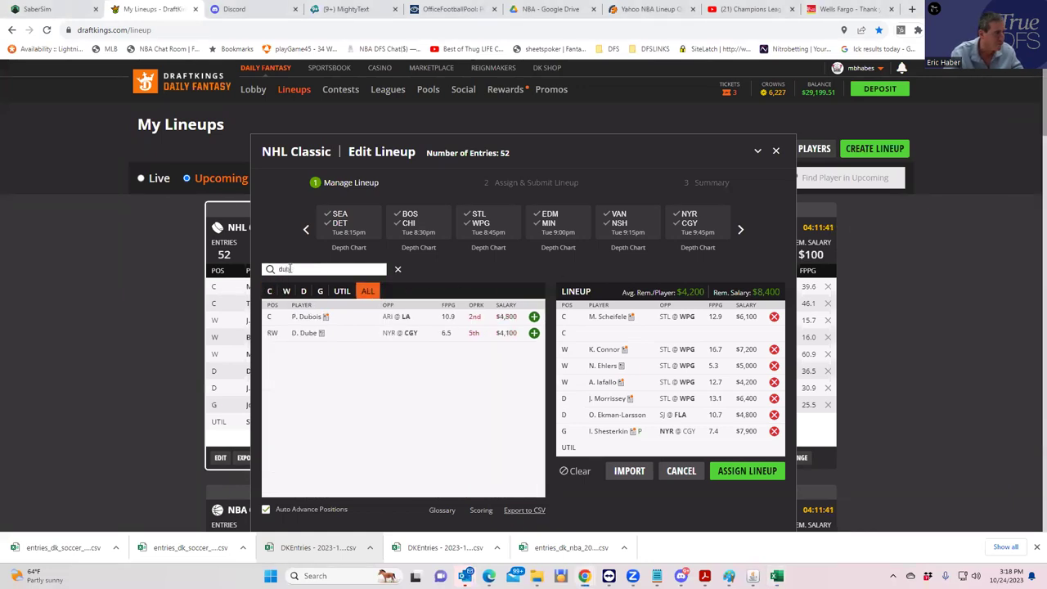
left_click(533, 317)
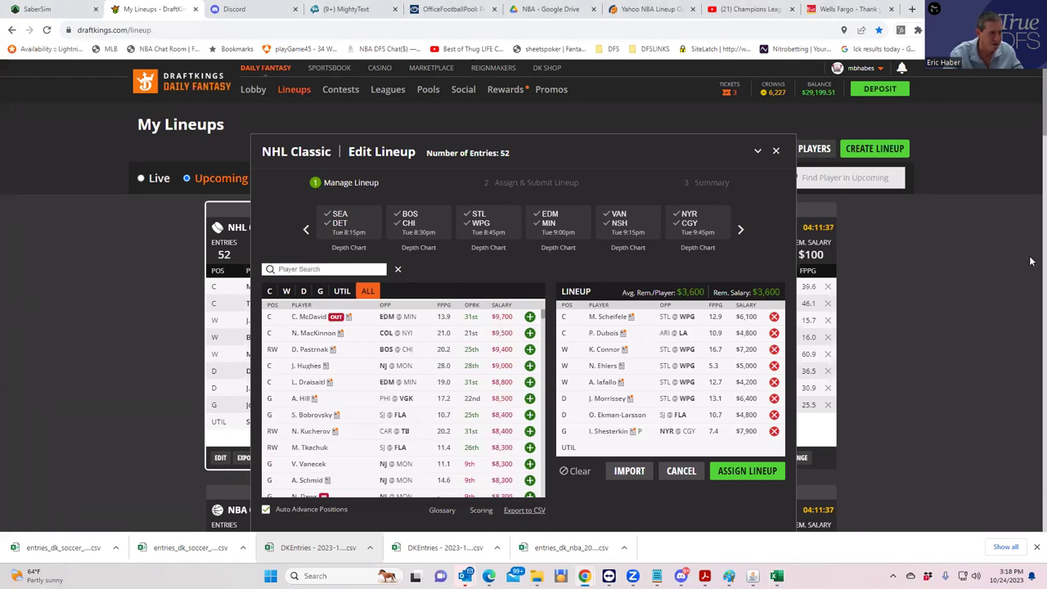
Step: Return to the full-size NHLDK_Proj workbook and sort the projections by Sheets Value Score in descending order
key("alt+Tab")
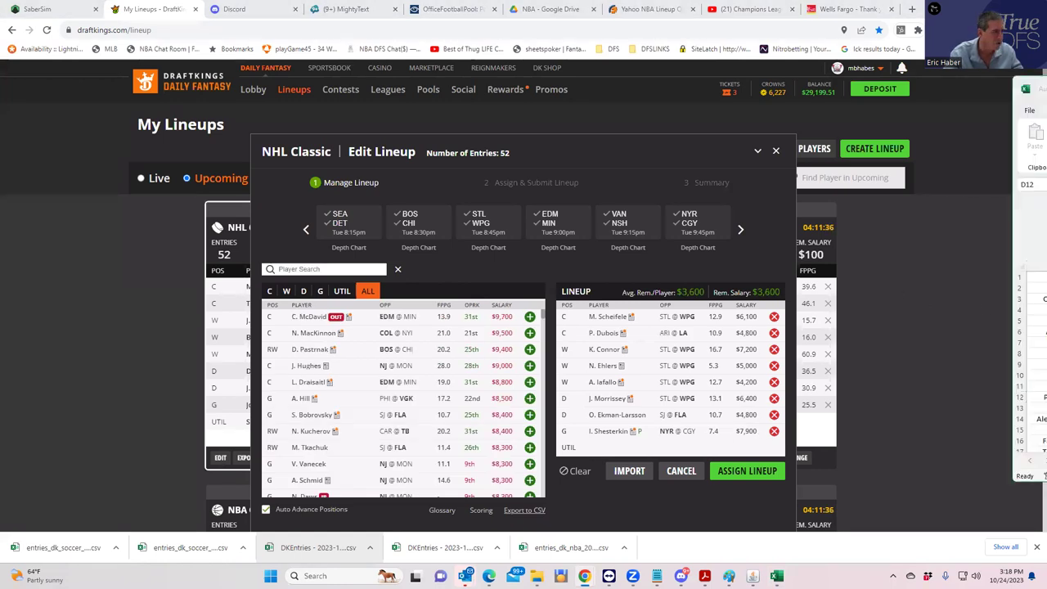
left_click_drag(1032, 88, 761, 133)
left_click(895, 110)
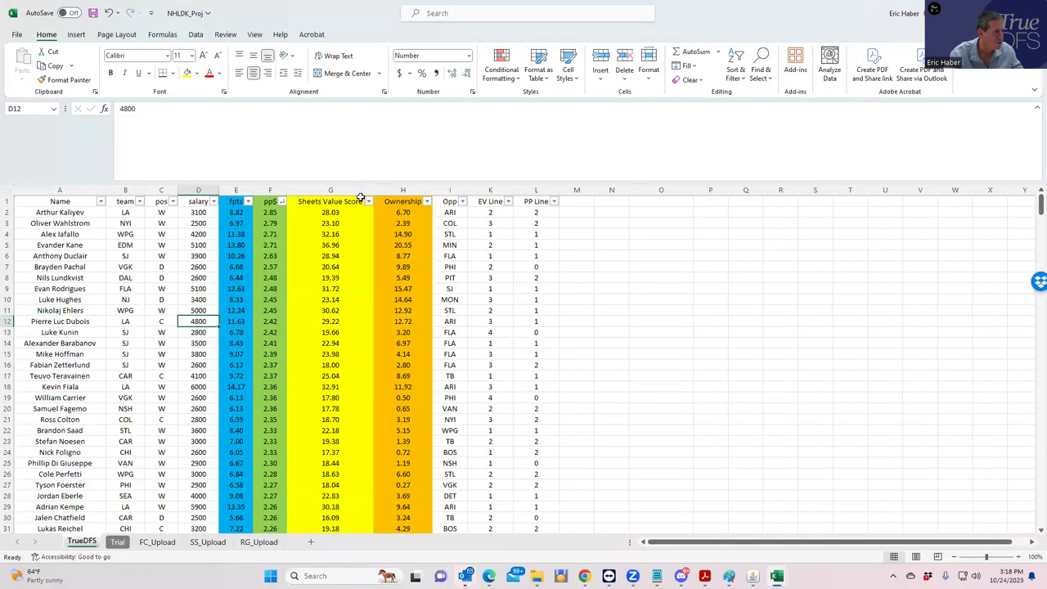
left_click(369, 201)
left_click(286, 228)
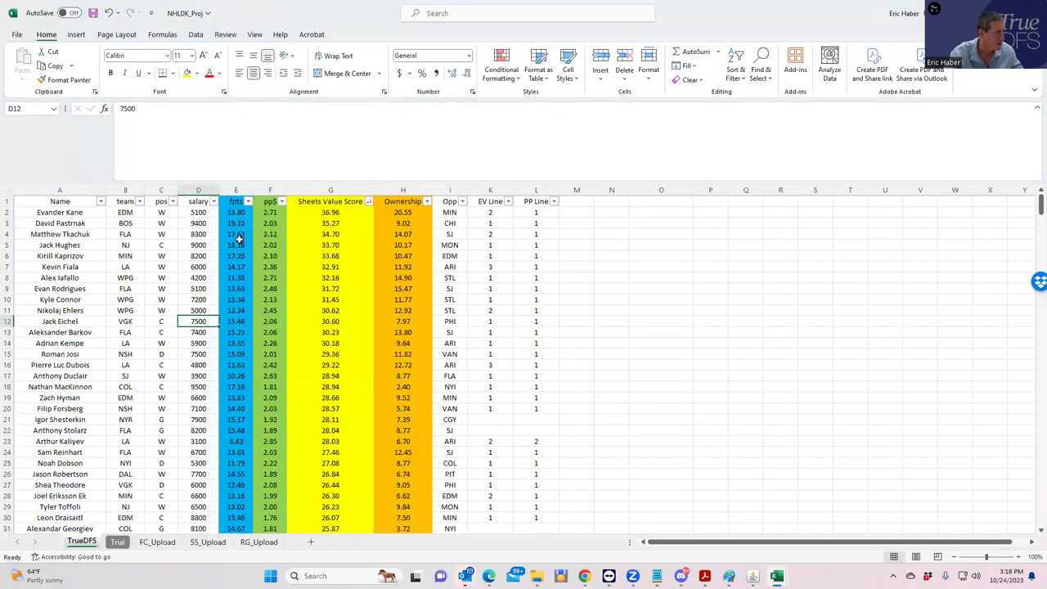
Step: Check the salaries of LA players Kevin Fiala, Adrian Kempe, Pierre Luc Dubois and Arthur Kaliyev in the projections
left_click(135, 267)
left_click(189, 268)
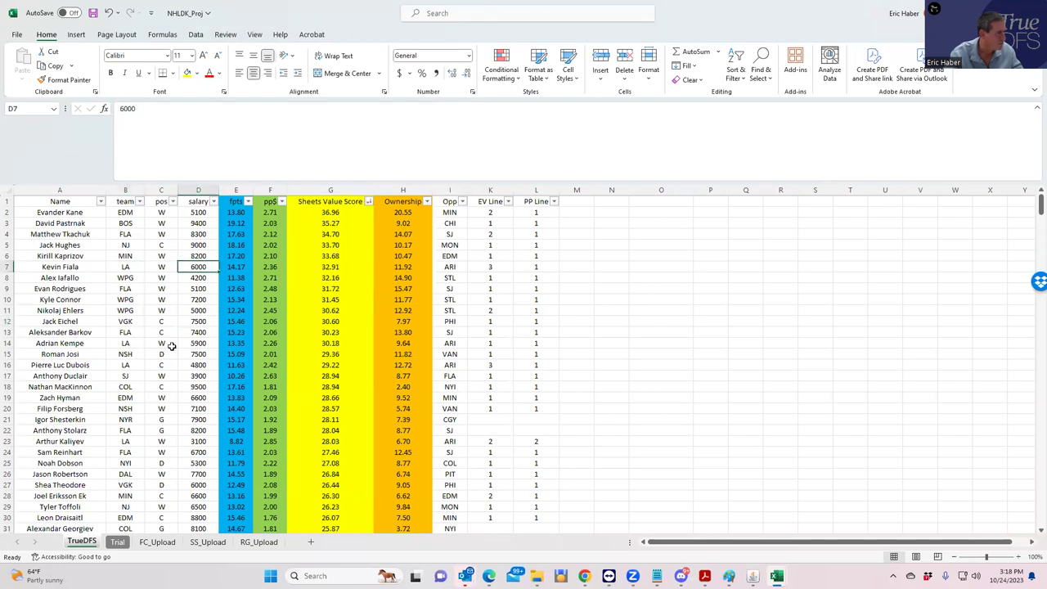
left_click(195, 344)
left_click(197, 355)
left_click(198, 365)
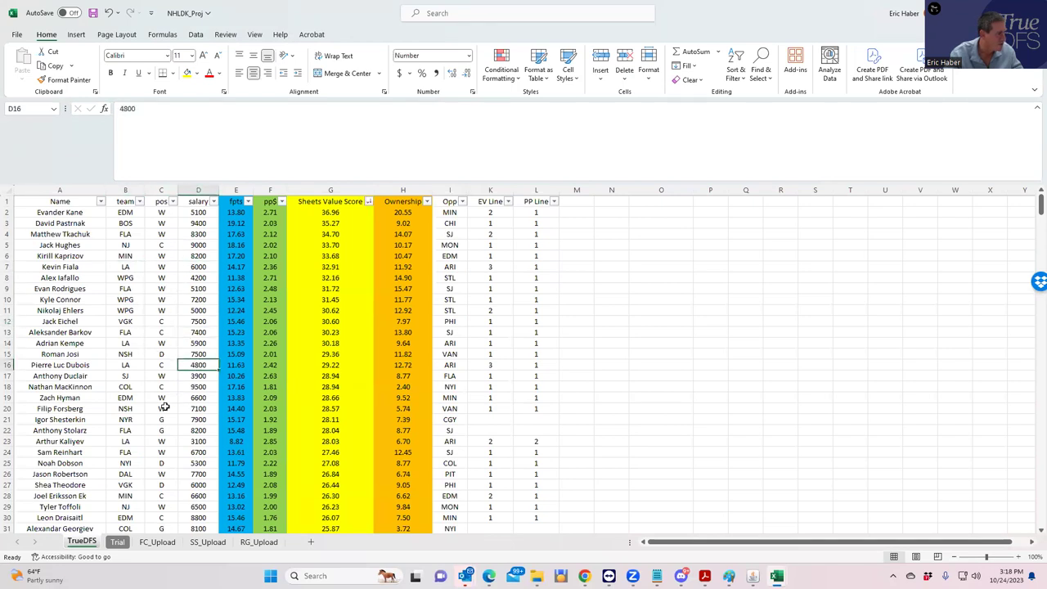
left_click(129, 441)
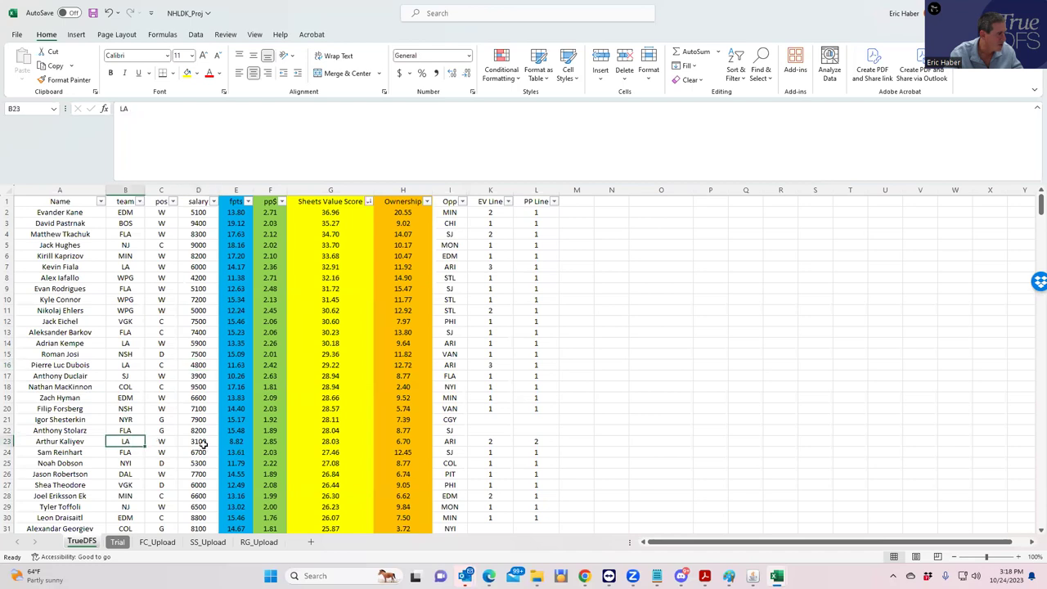
left_click(199, 442)
Step: Compare the salaries of LA centers Anze Kopitar and Pierre Luc Dubois in the value ranking
scroll(194, 482, "down", 2)
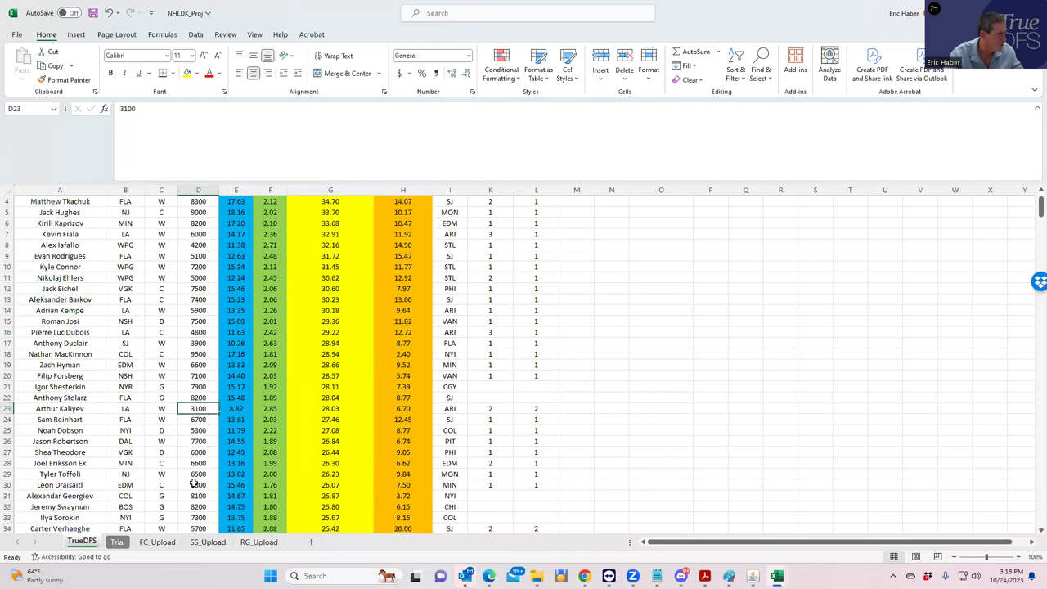
scroll(194, 482, "down", 1)
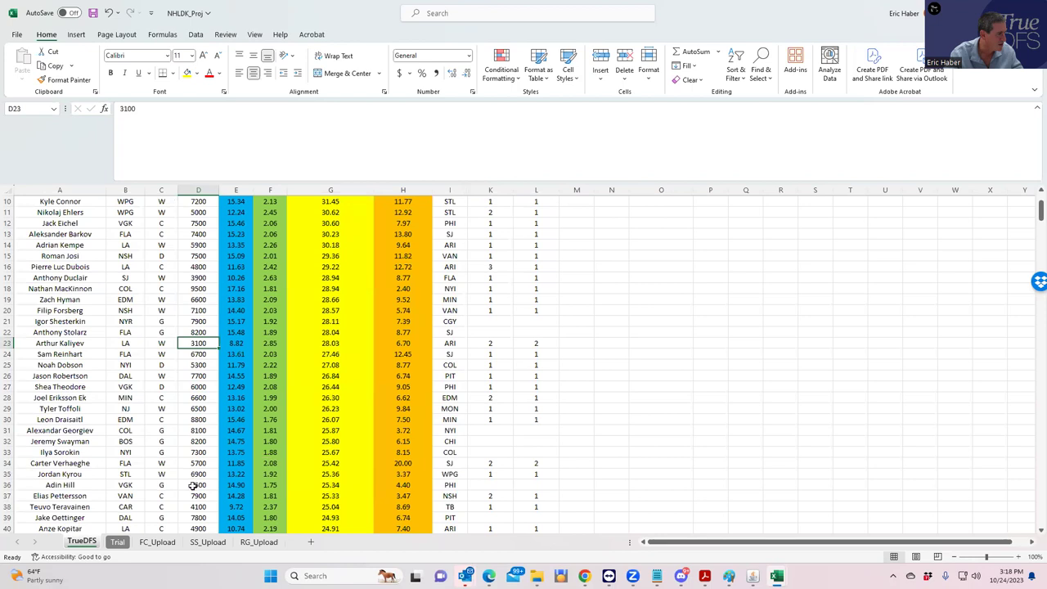
left_click(196, 528)
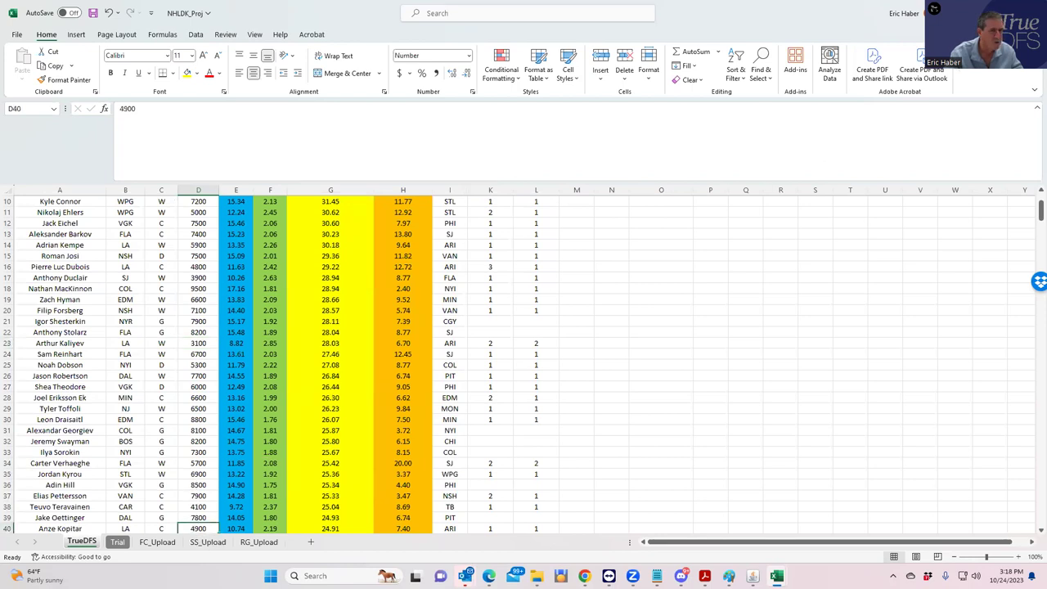
double_click(237, 409)
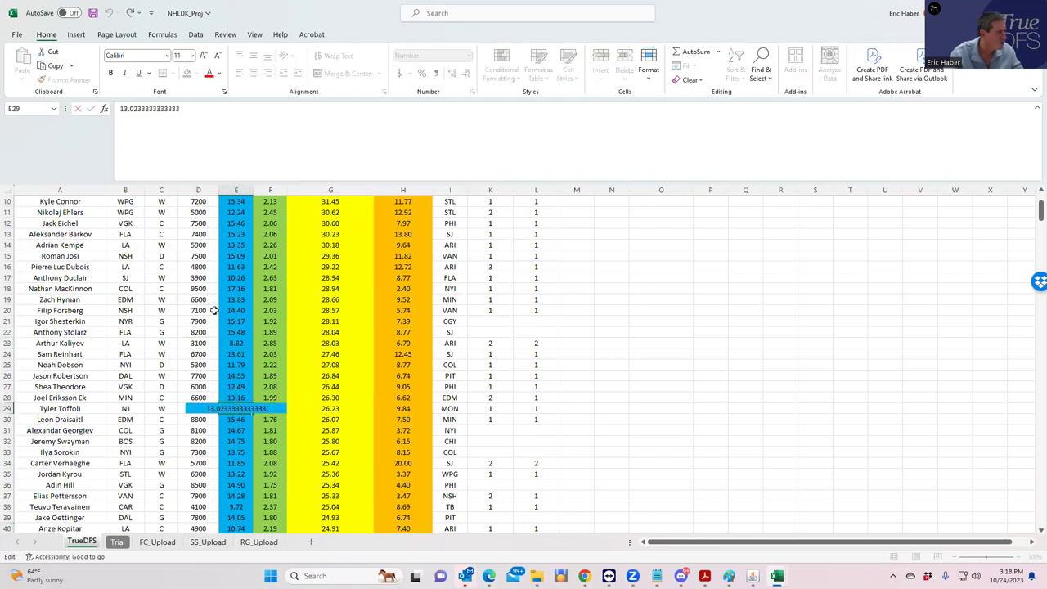
scroll(215, 282, "up", 1)
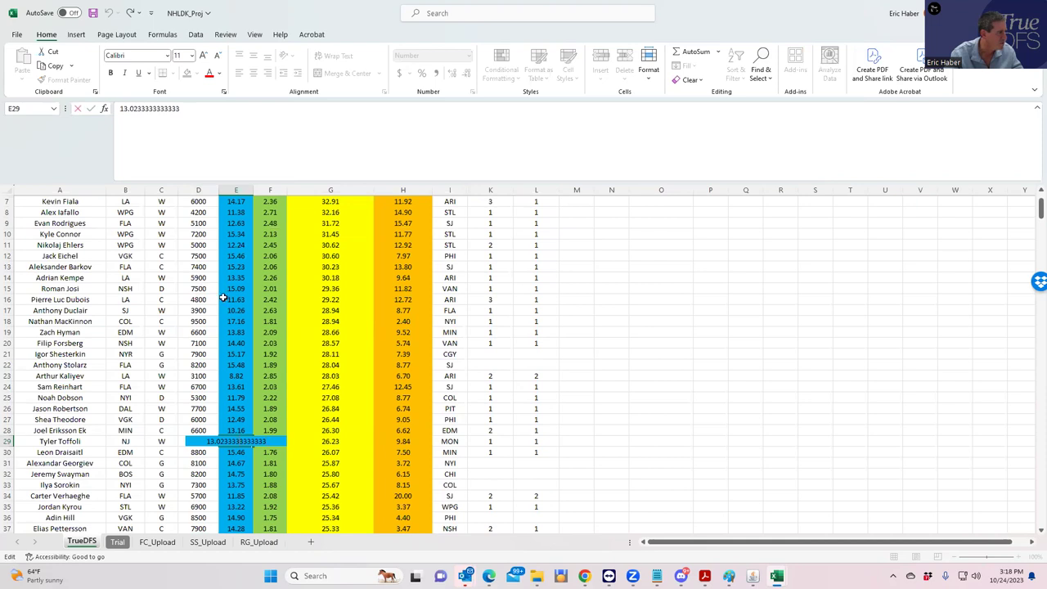
left_click(215, 300)
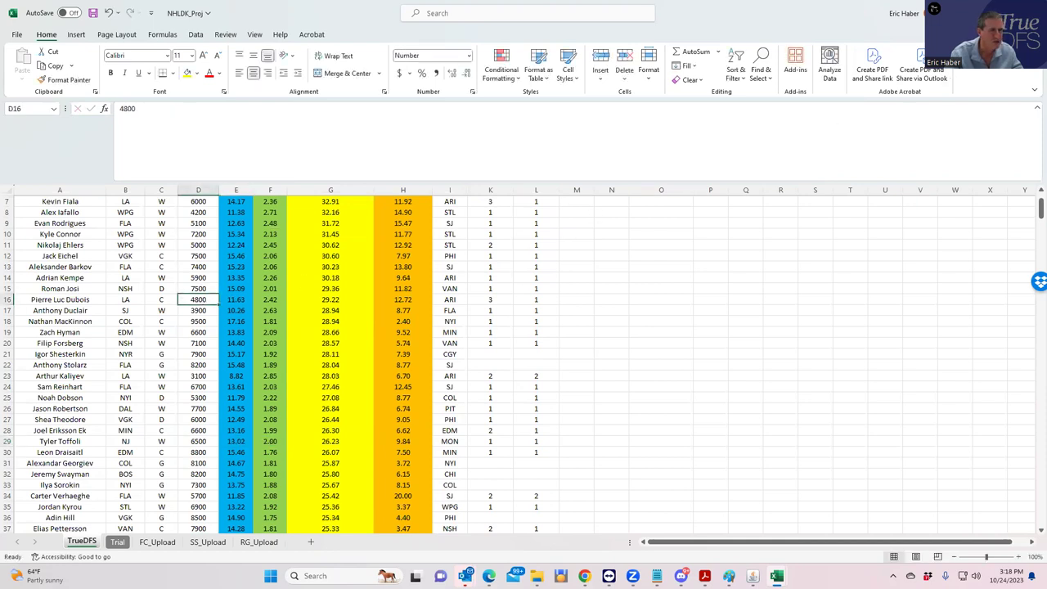
Step: Switch to the DraftKings lineup editor, search for Kopitar and add him to the utility slot
key("super+Down")
key("alt+Tab")
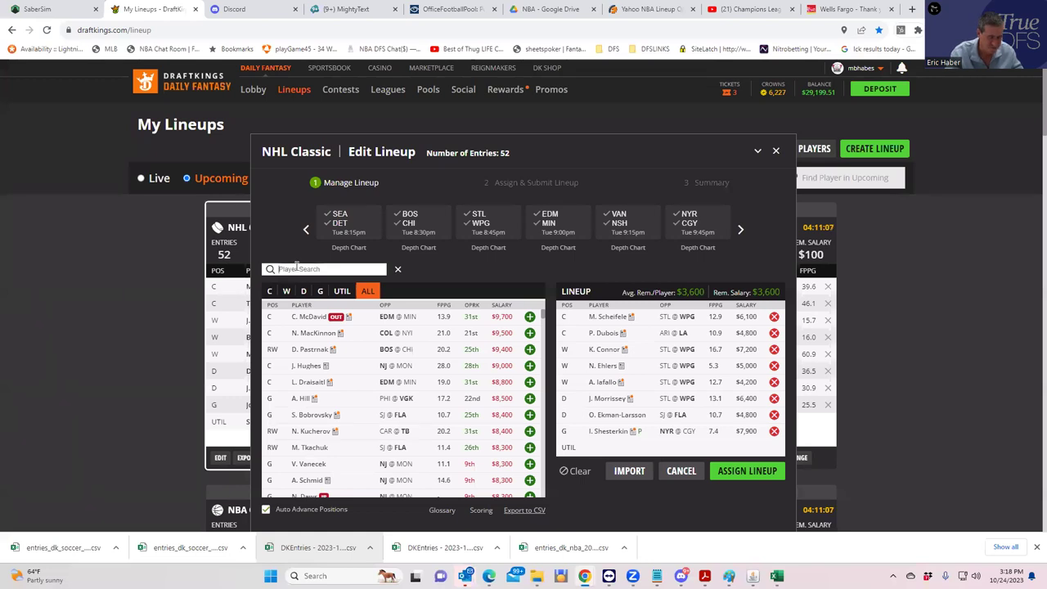
left_click(296, 268)
type("du")
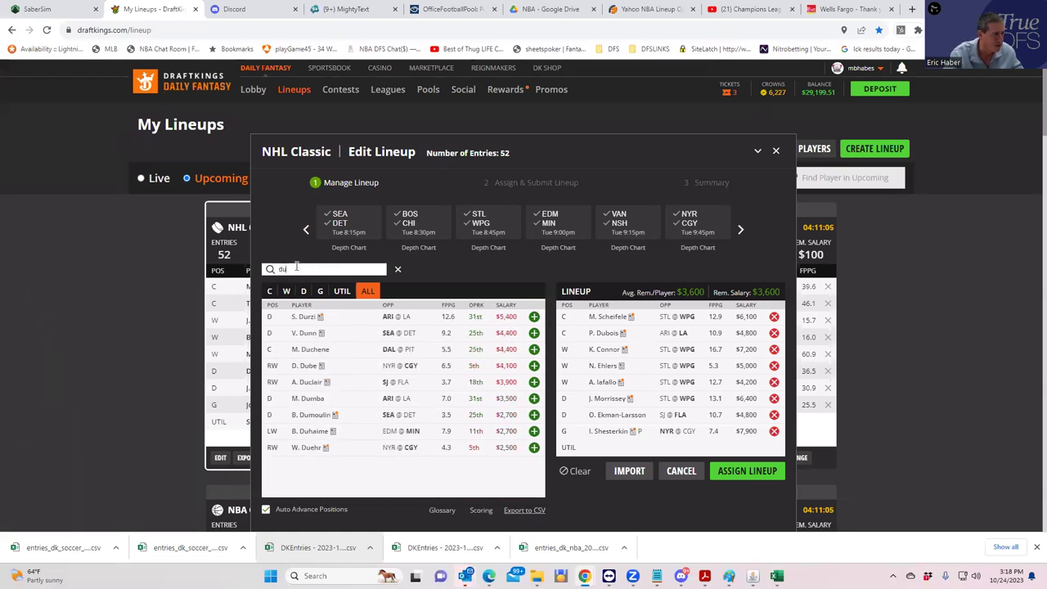
key("BackSpace")
key("BackSpace")
type("kop")
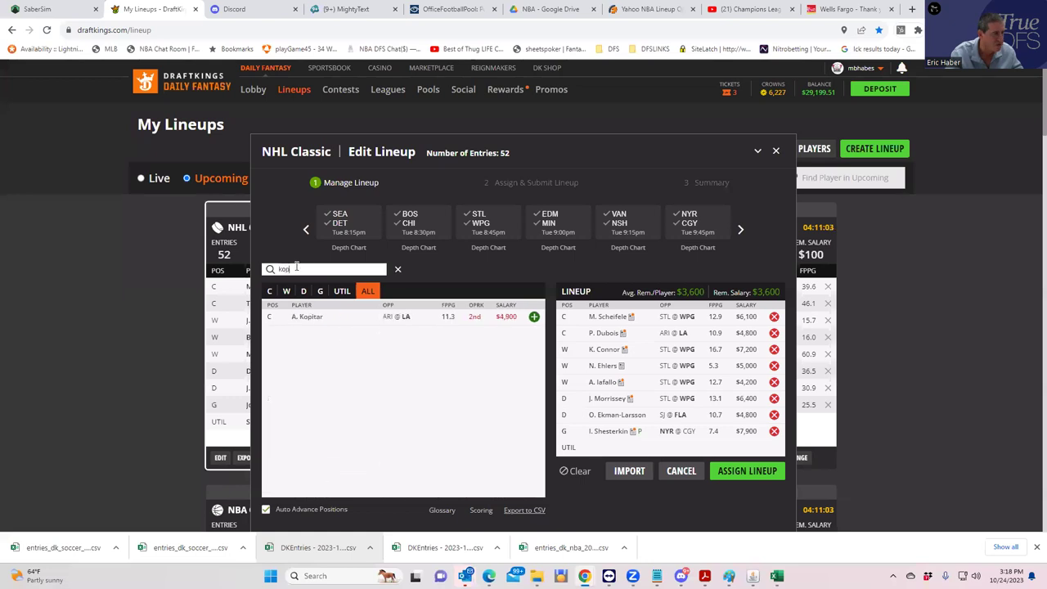
left_click(533, 317)
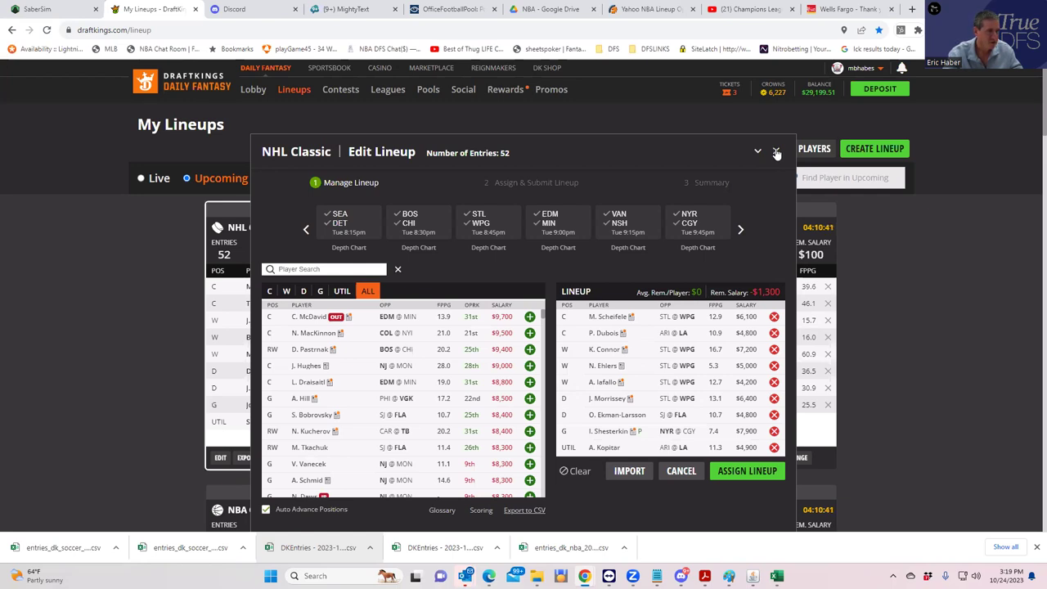
Step: Clear all players from the sample lineup
left_click(576, 472)
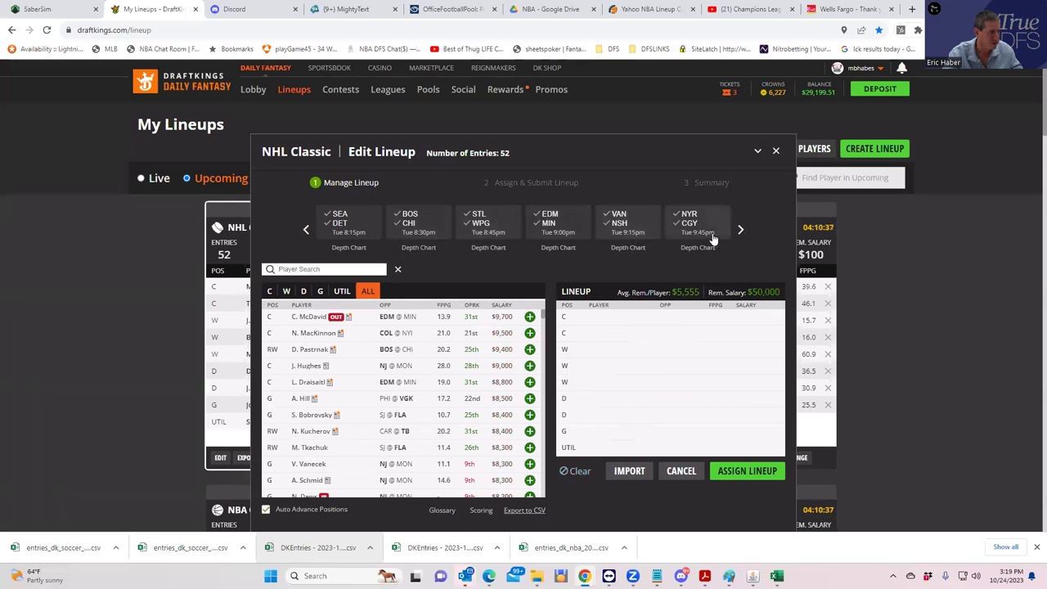
Step: Filter the player pool to LA, then switch to the NHLDK_Stacks workbook and check LA's modified stack players
left_click(741, 233)
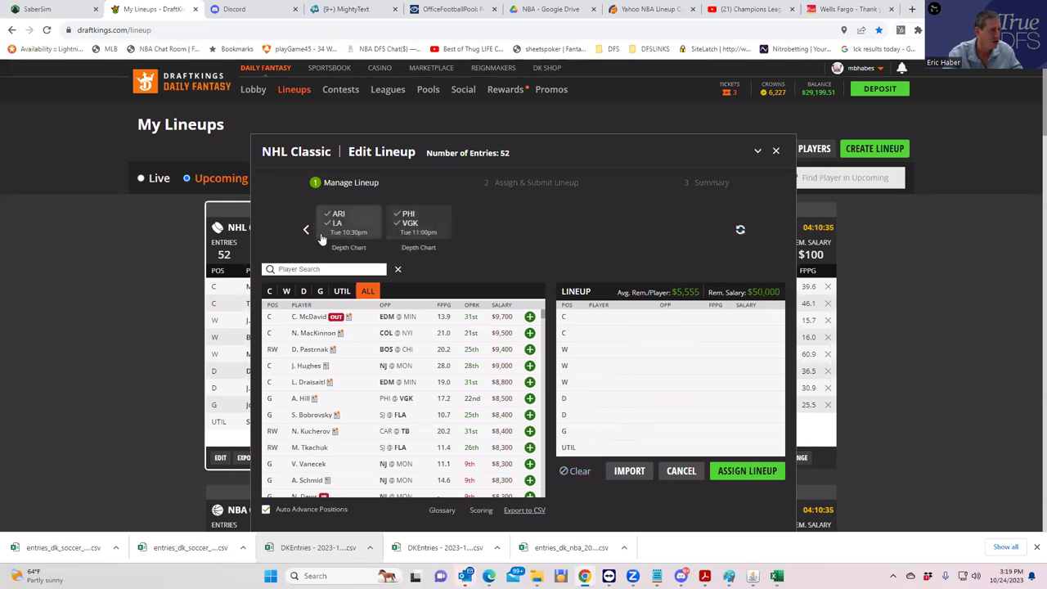
left_click(336, 225)
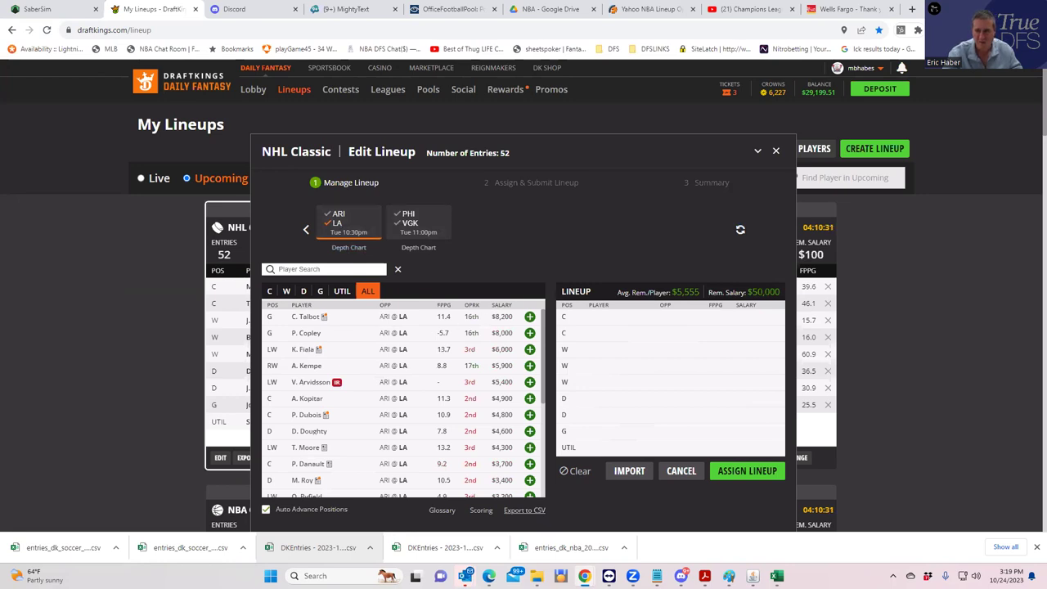
key("alt+Tab")
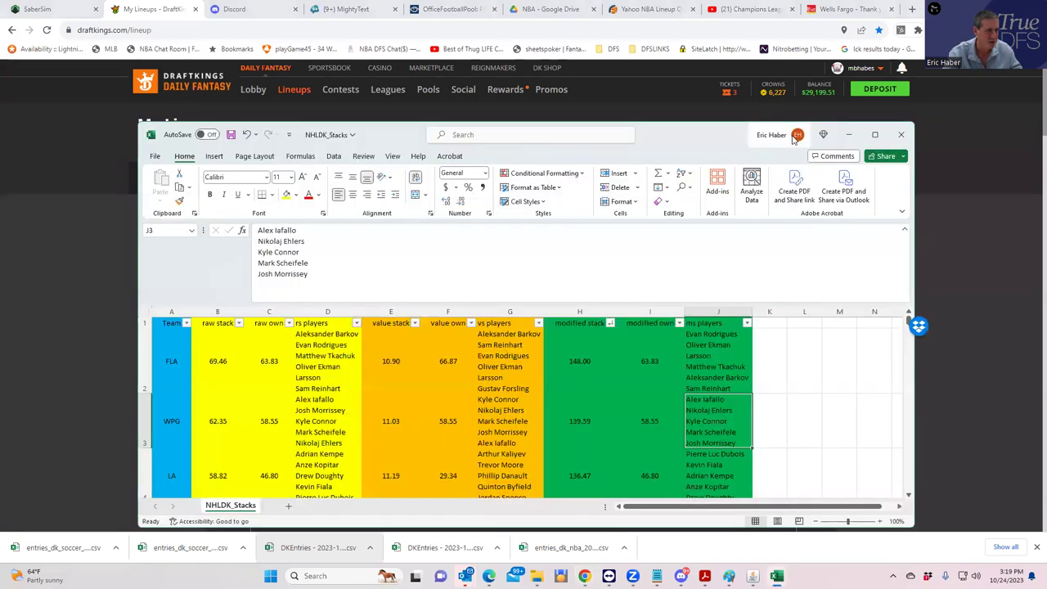
left_click(874, 134)
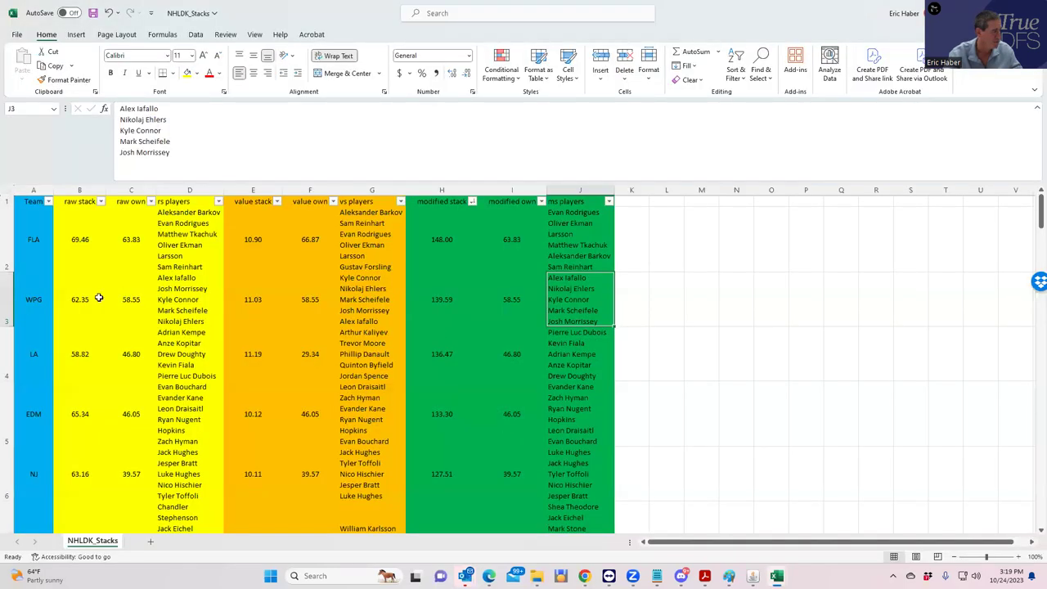
left_click(456, 353)
left_click(553, 363)
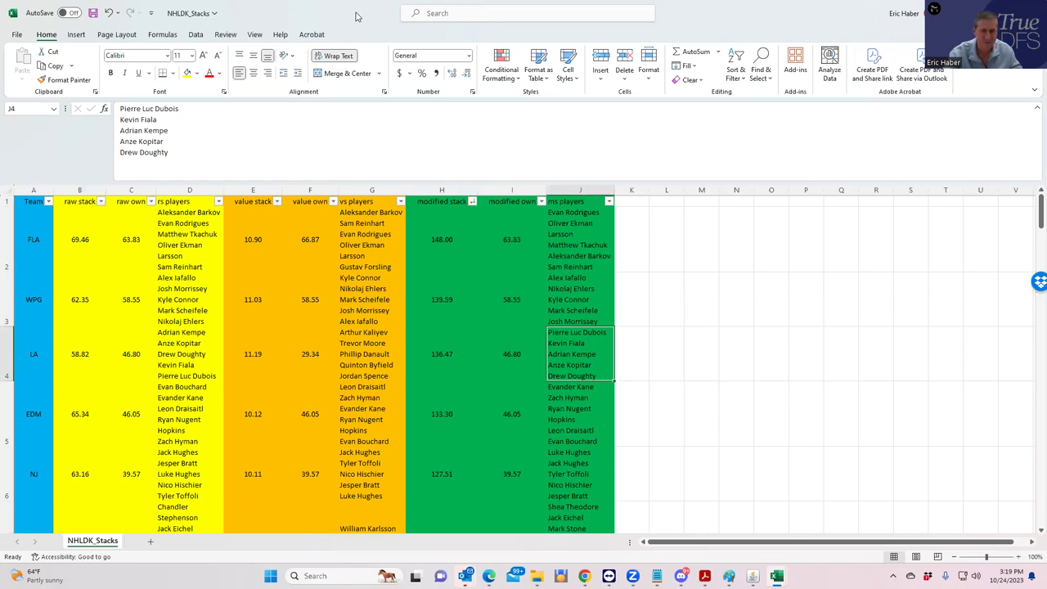
Step: Return to the DraftKings lineup editor and add LA's Kopitar, Dubois, Fiala, Kempe and Doughty at center, wing and defense
key("alt+Tab")
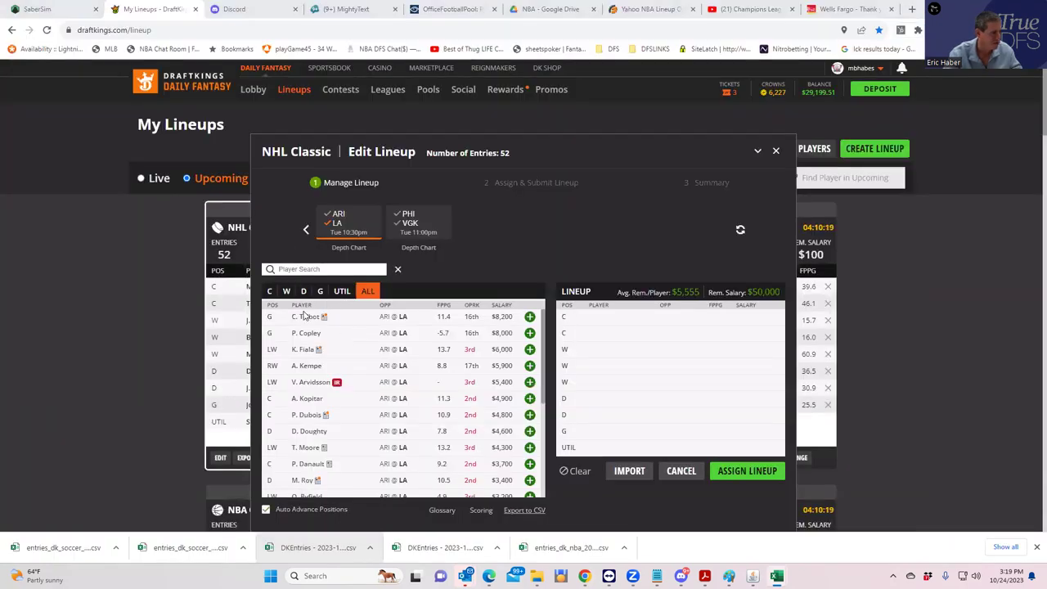
left_click(270, 291)
left_click(533, 316)
left_click(533, 316)
left_click(533, 316)
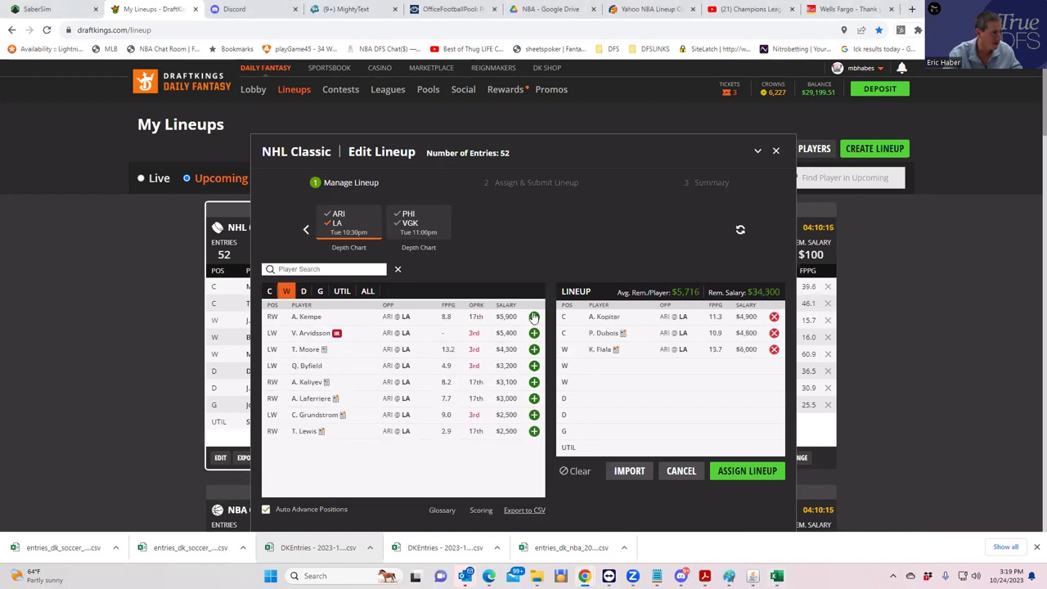
left_click(533, 316)
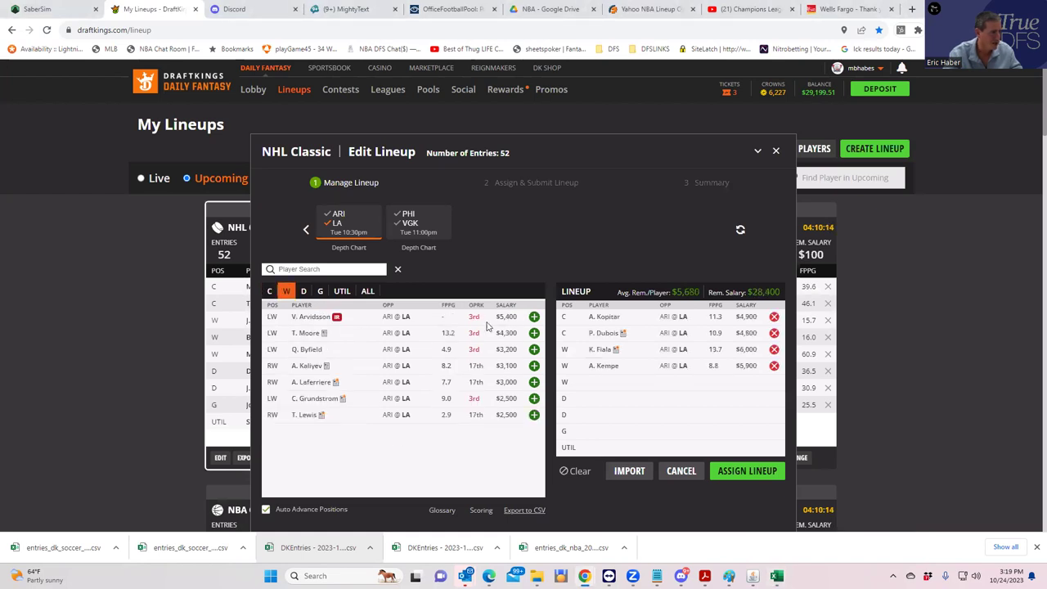
left_click(303, 292)
left_click(534, 316)
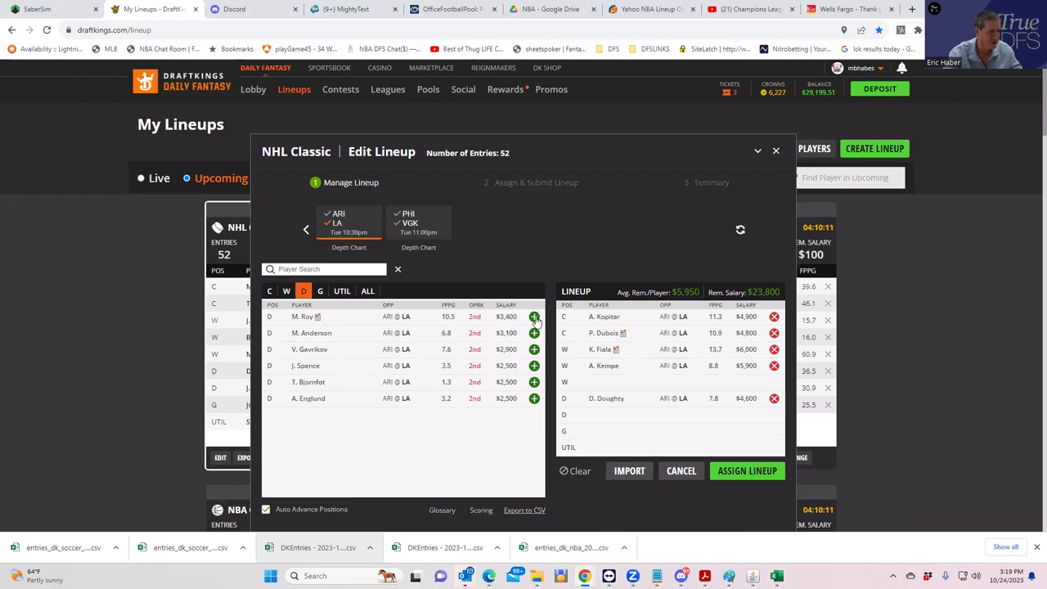
Step: Remove the LA filter, search for "igo" and add I. Shesterkin to the goalie slot
left_click(335, 226)
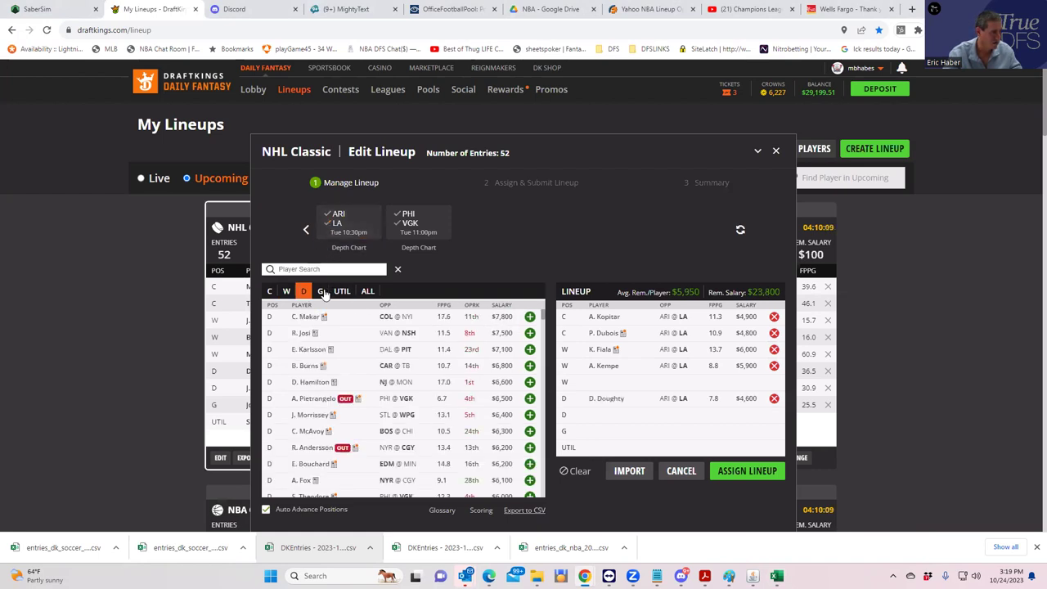
left_click(322, 291)
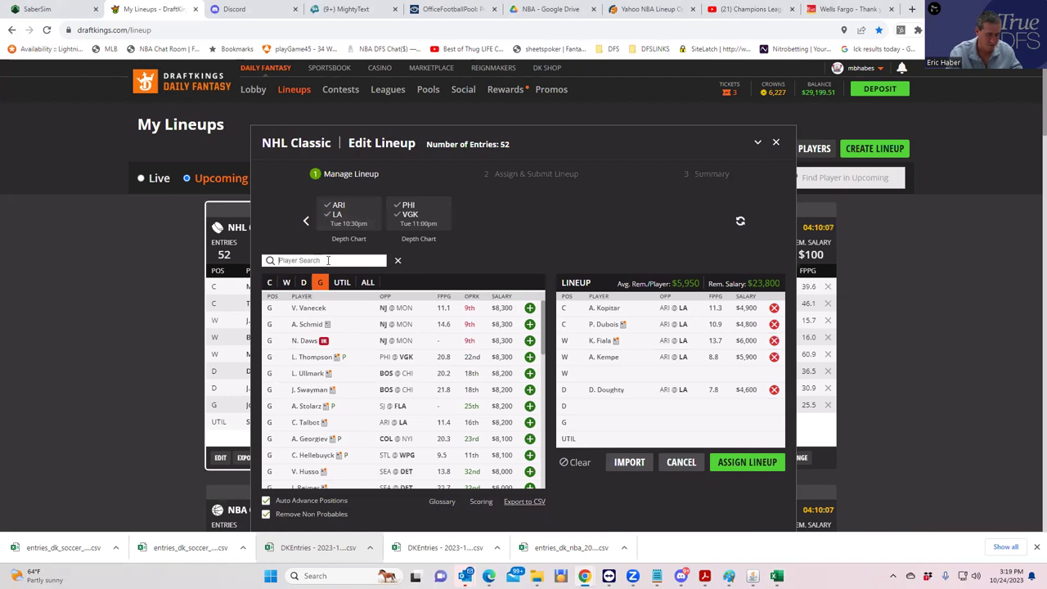
type("igo")
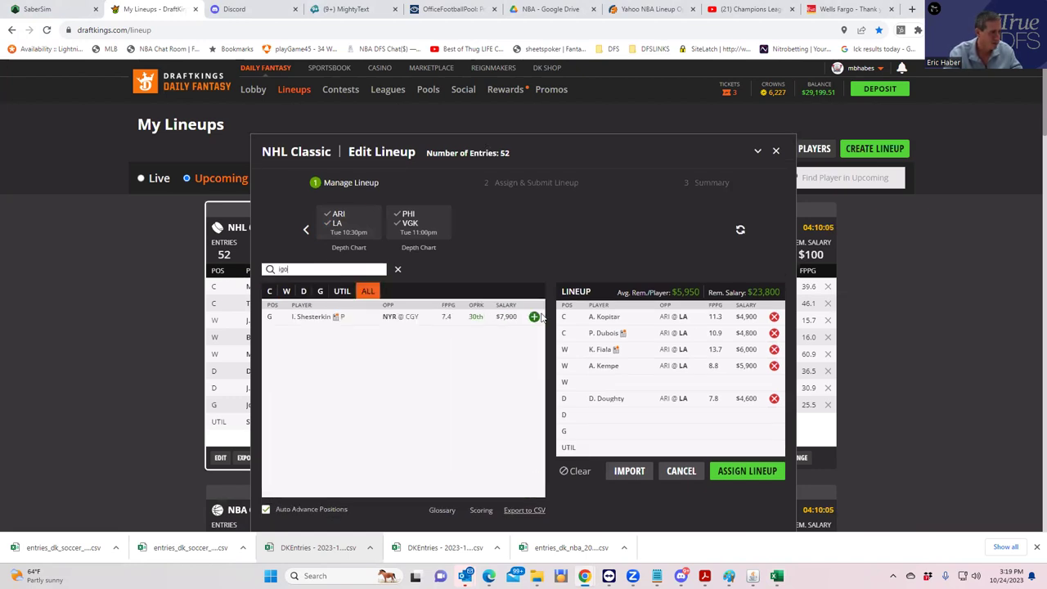
left_click(534, 317)
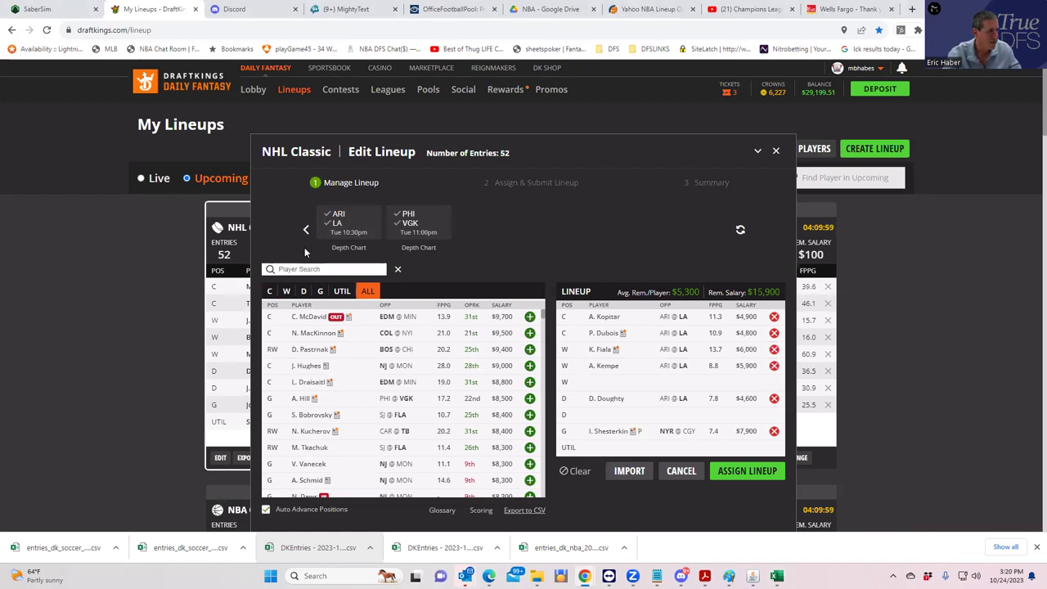
Step: Search the player pool for "kane" and add E. Kane to the open wing slot
left_click(287, 292)
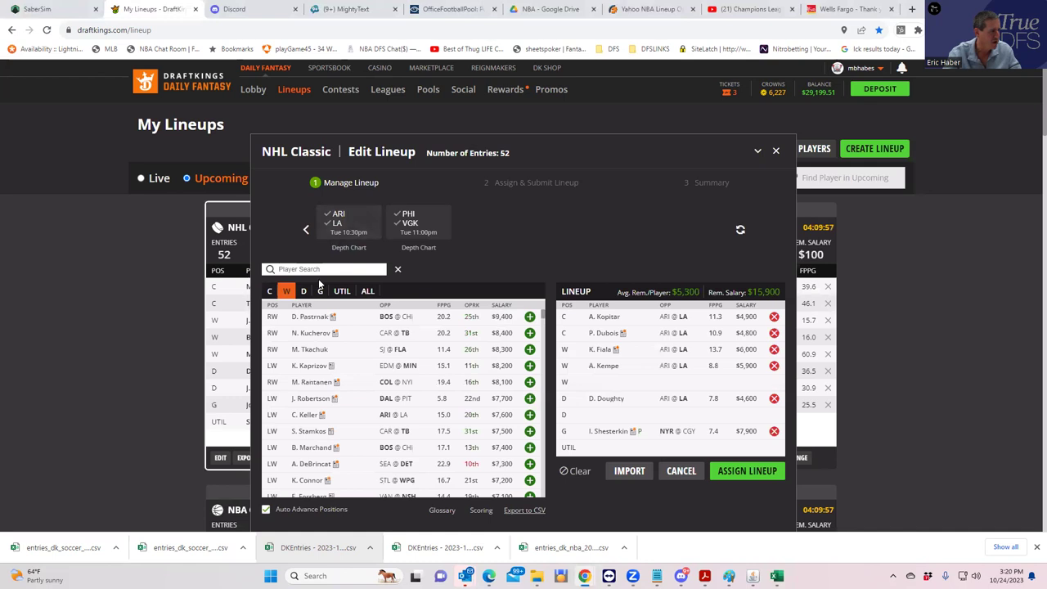
left_click(318, 273)
type("kan")
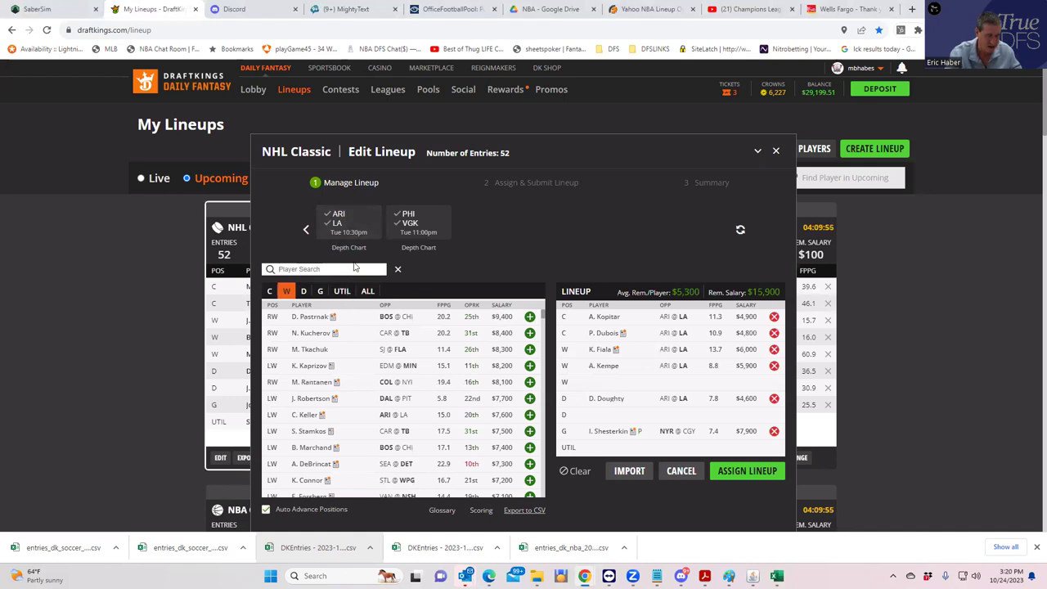
type("e")
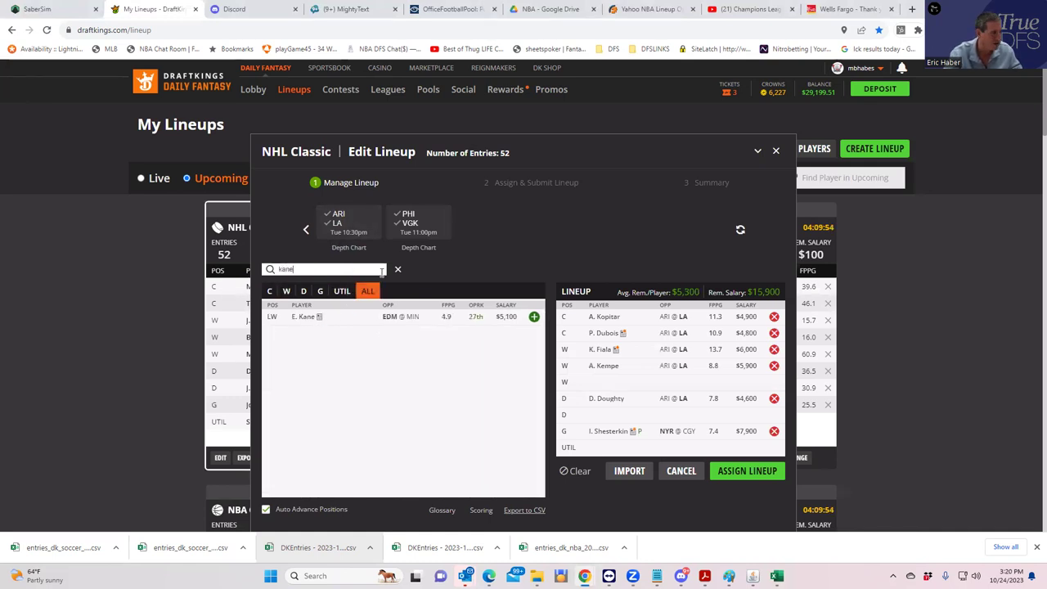
left_click(534, 316)
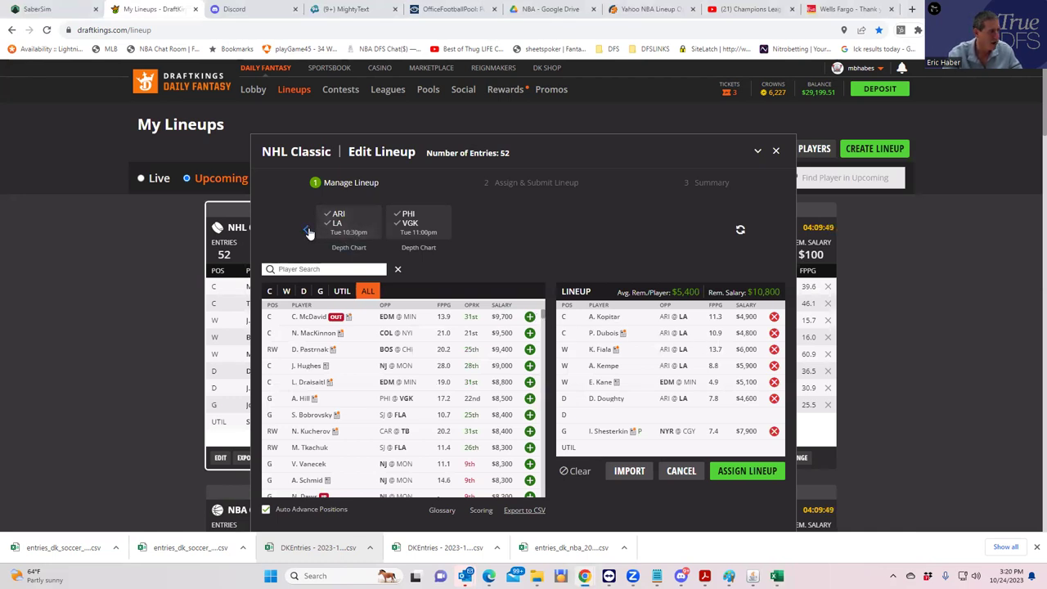
Step: Filter the player pool to EDM and add Z. Hyman to the utility slot
left_click(307, 230)
left_click(309, 232)
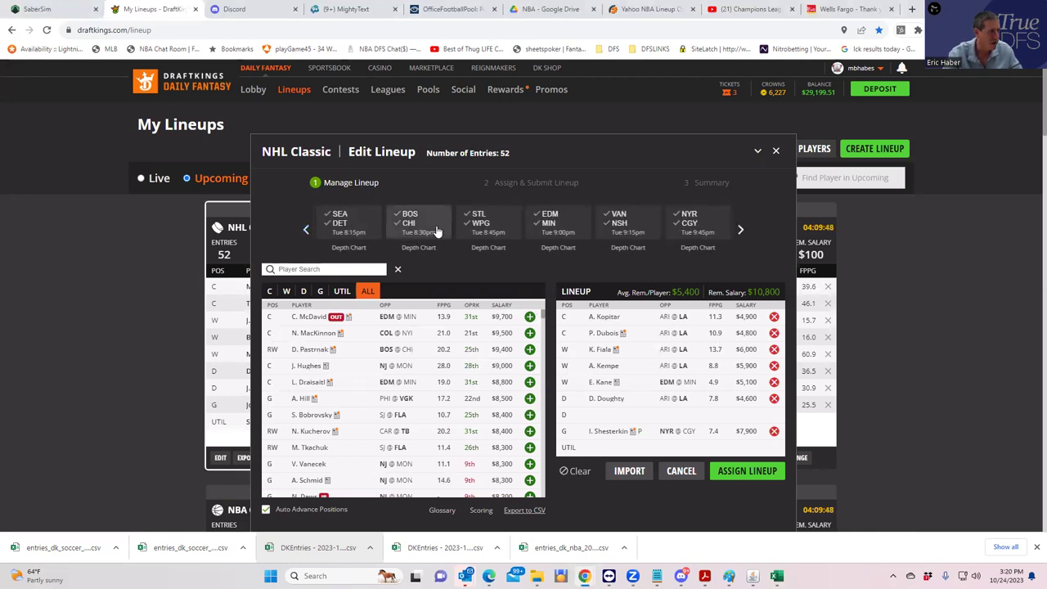
left_click(548, 221)
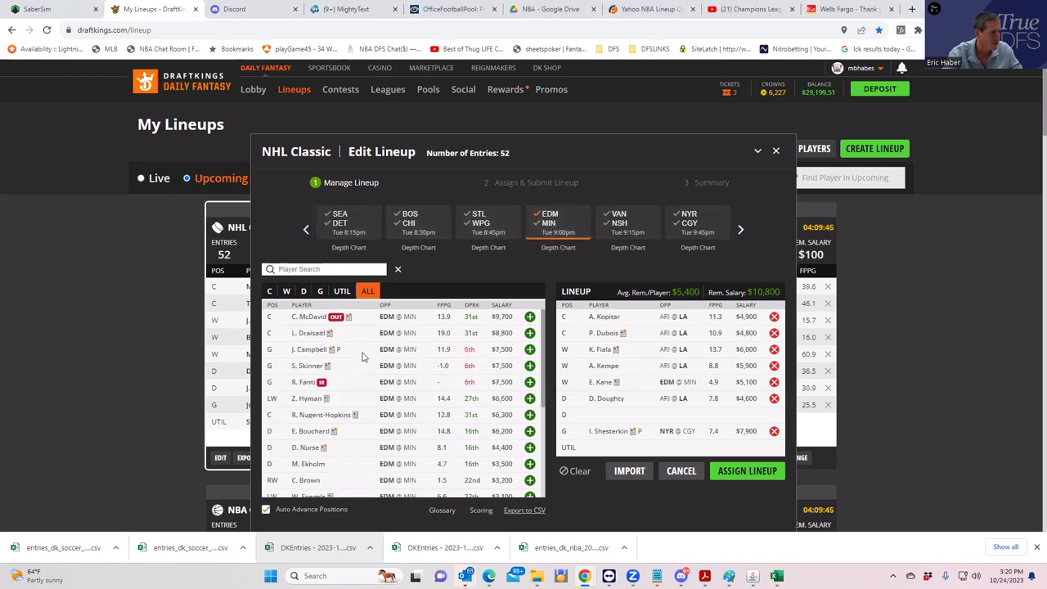
left_click(529, 398)
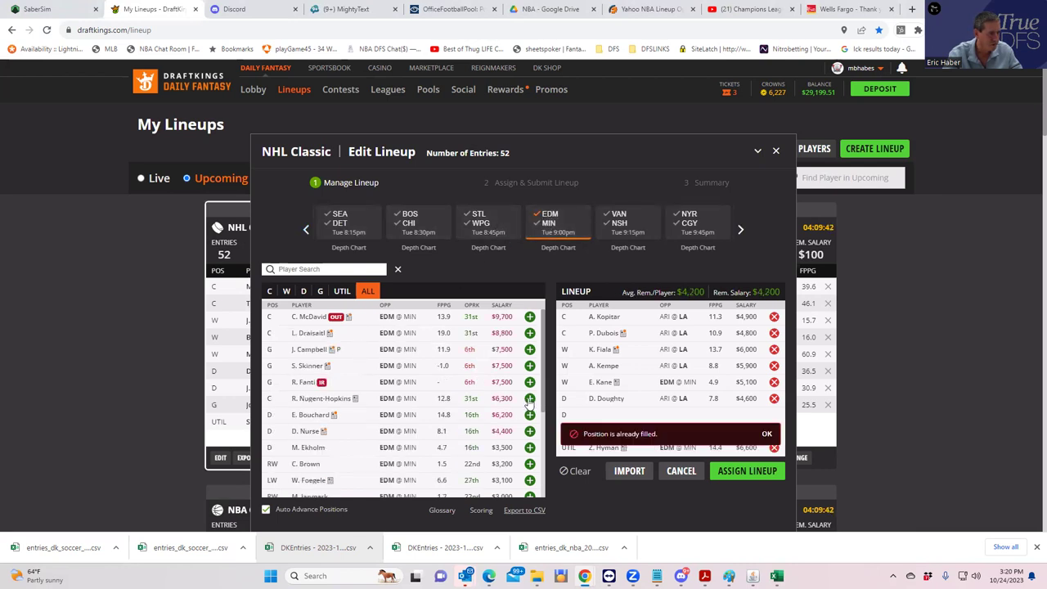
left_click(766, 433)
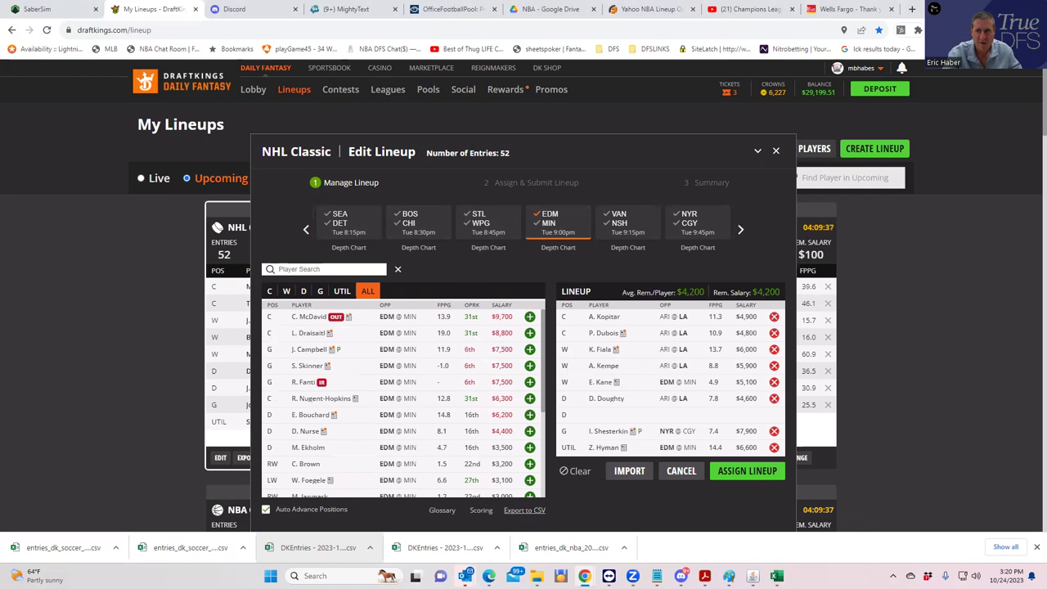
Step: Switch to Excel and bring up the NHLDK_Proj projections workbook
key("alt+Tab")
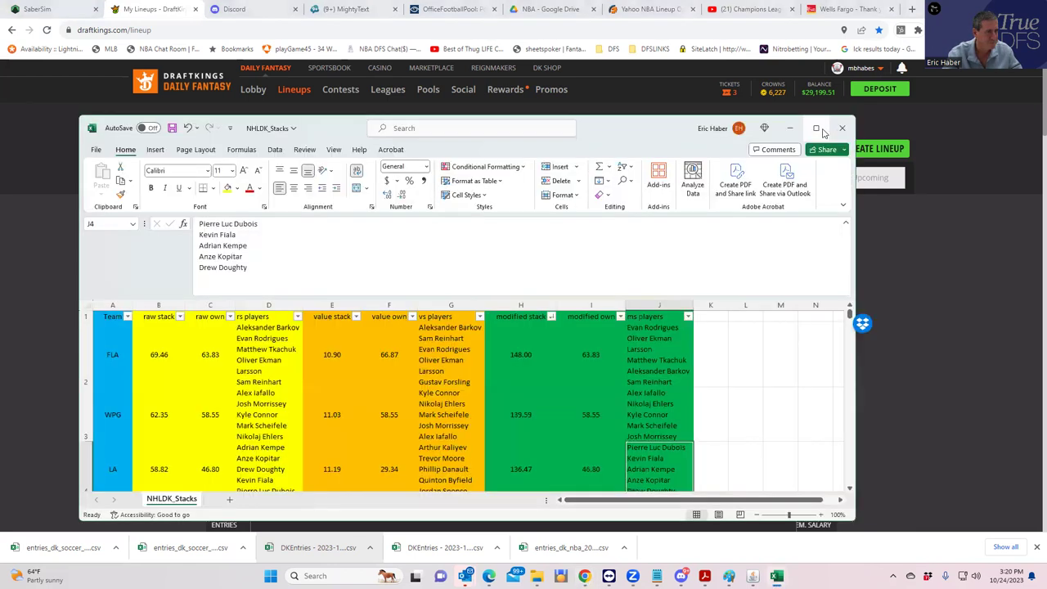
double_click(807, 125)
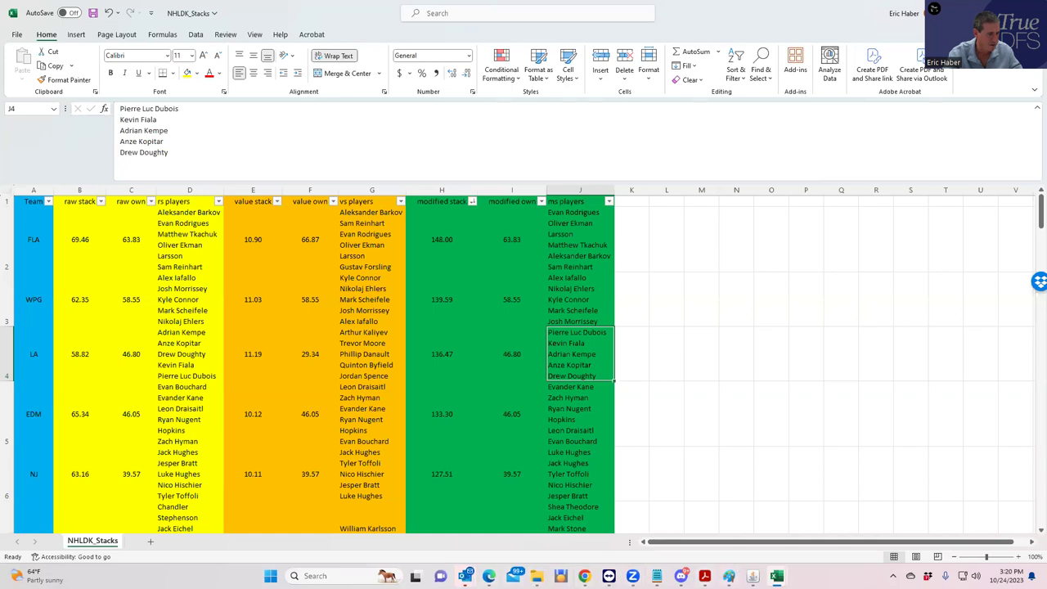
mouse_move(776, 576)
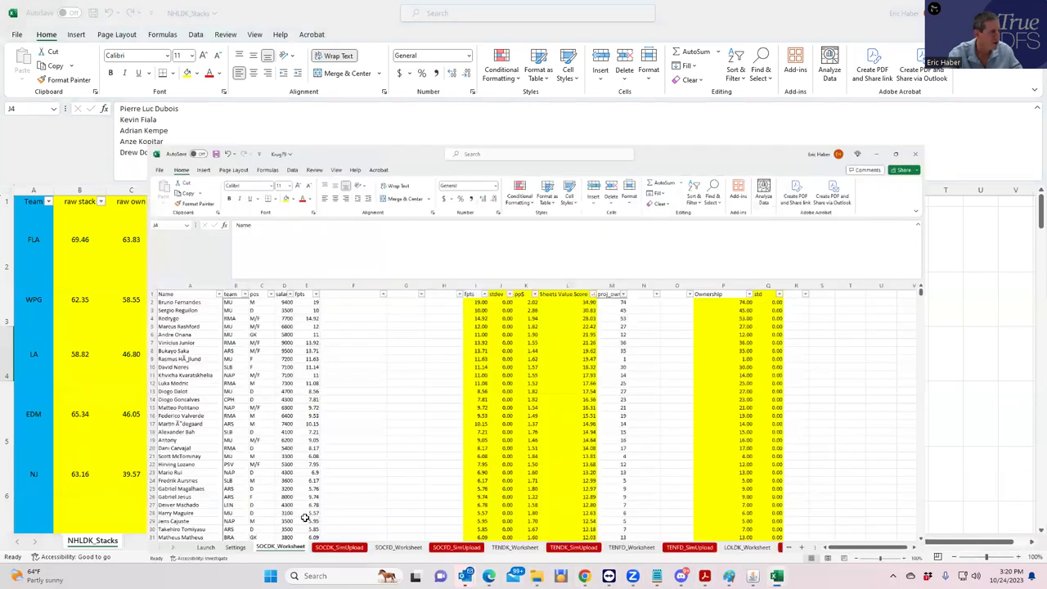
left_click(307, 524)
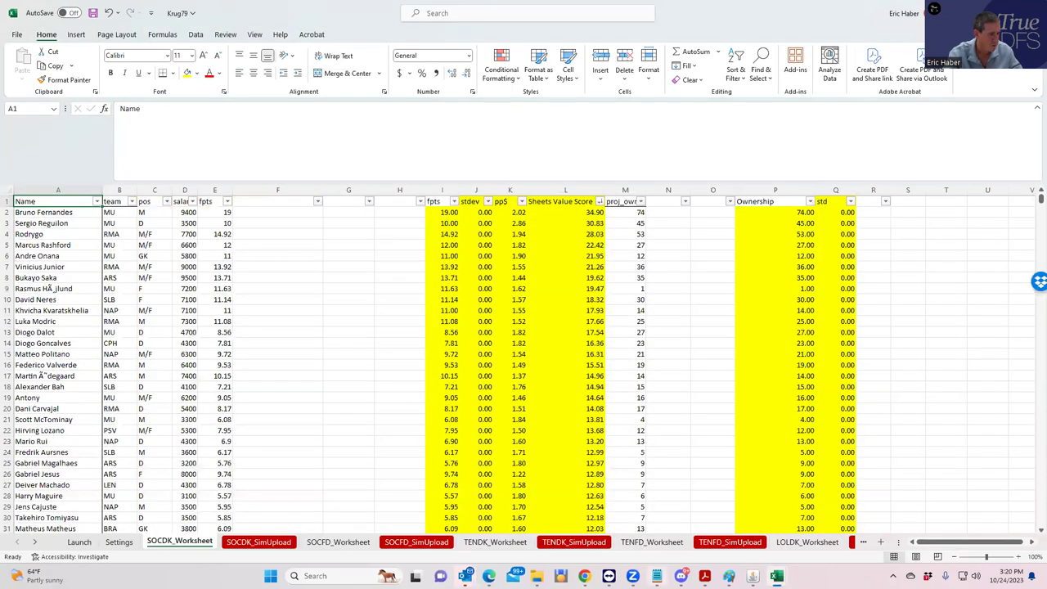
mouse_move(776, 576)
left_click(857, 524)
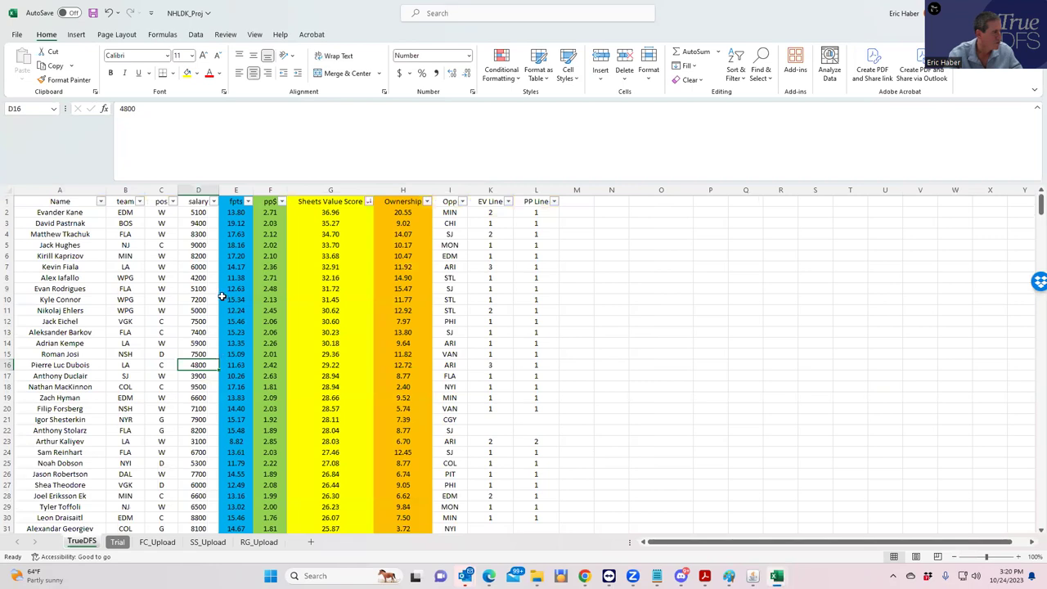
Step: Check the salaries of Roman Josi, Anthony Duclair and Noah Dobson in the value ranking
left_click(200, 354)
left_click(200, 377)
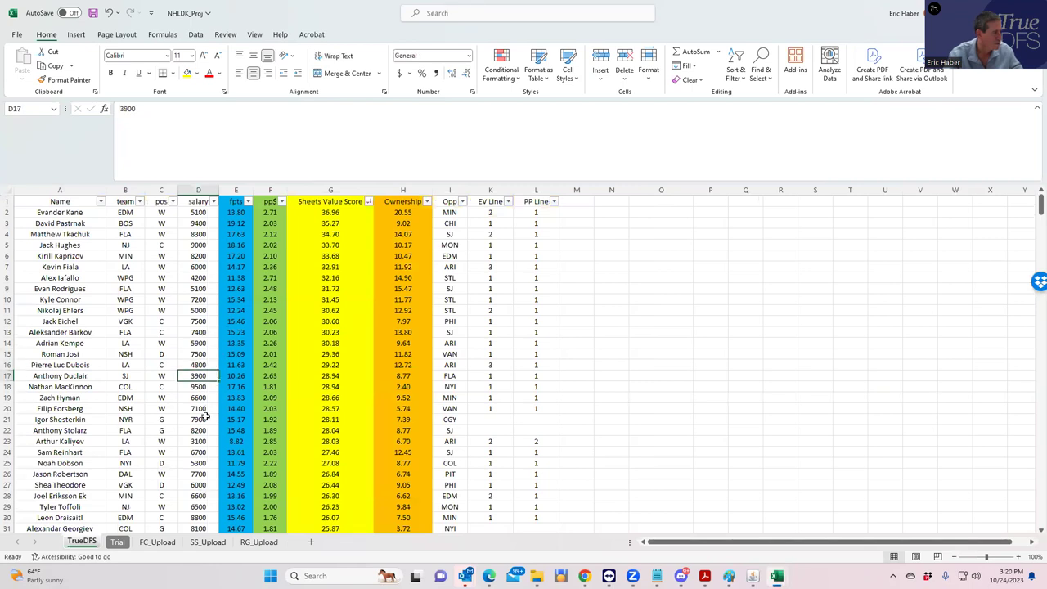
left_click(201, 462)
scroll(218, 491, "down", 3)
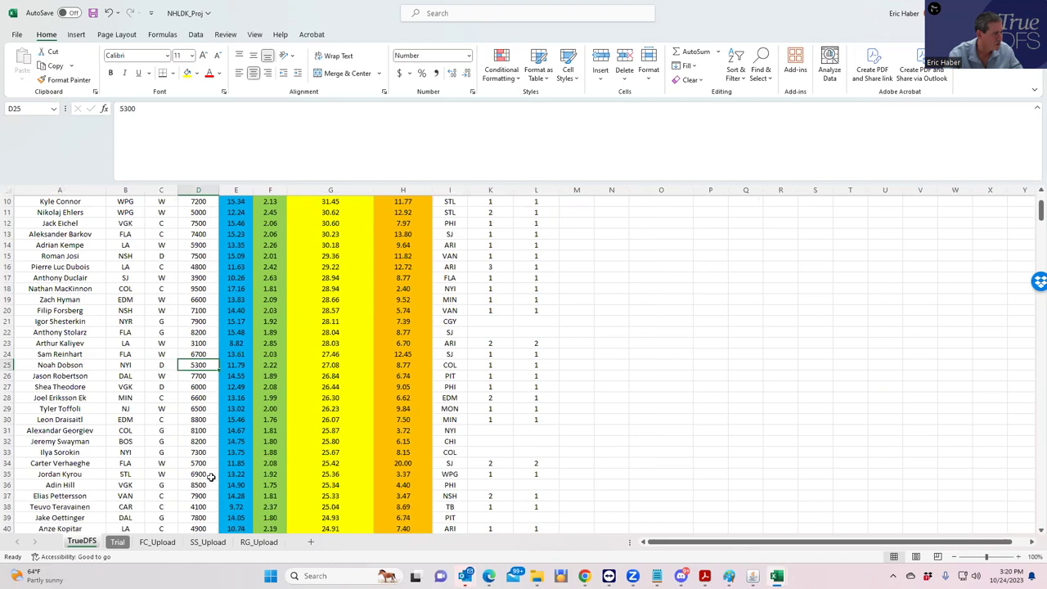
scroll(203, 481, "up", 3)
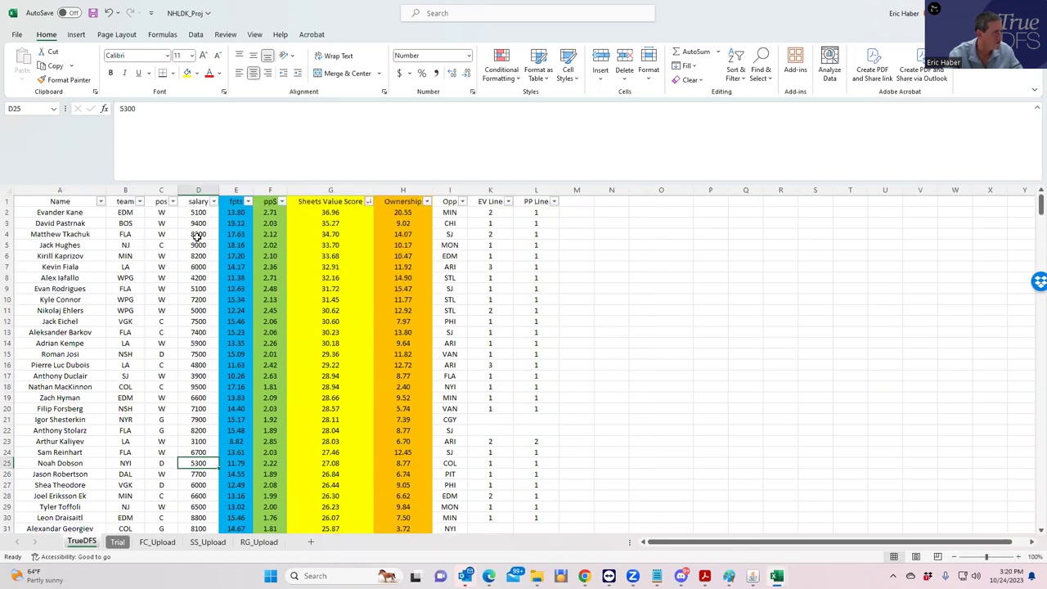
Step: Sort the projections by position in ascending order and check defenseman Luke Hughes's salary and Sheets Value Score
left_click(173, 202)
left_click(66, 213)
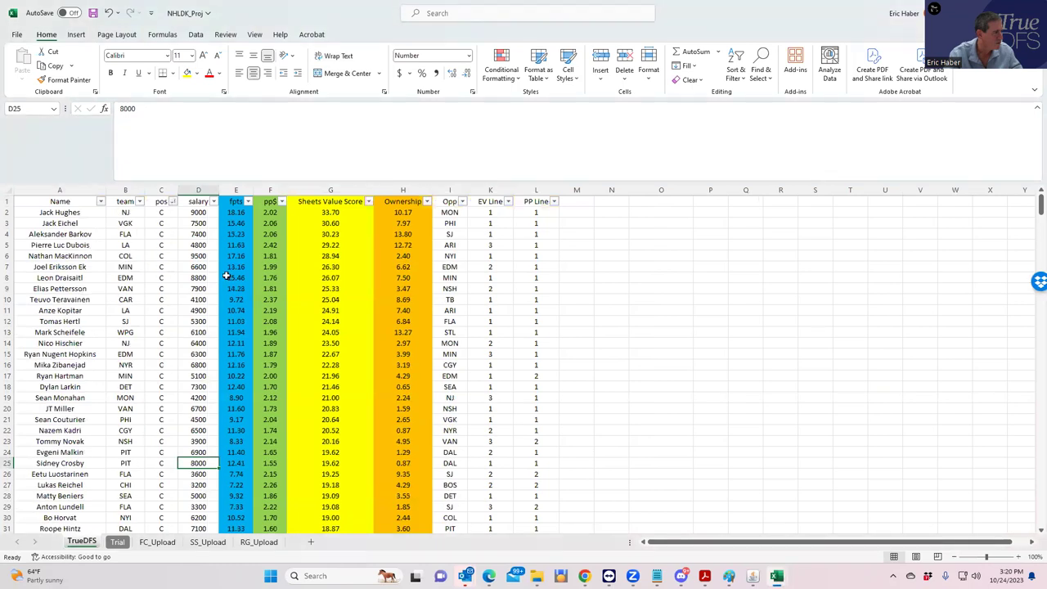
scroll(245, 364, "down", 10)
scroll(246, 363, "down", 8)
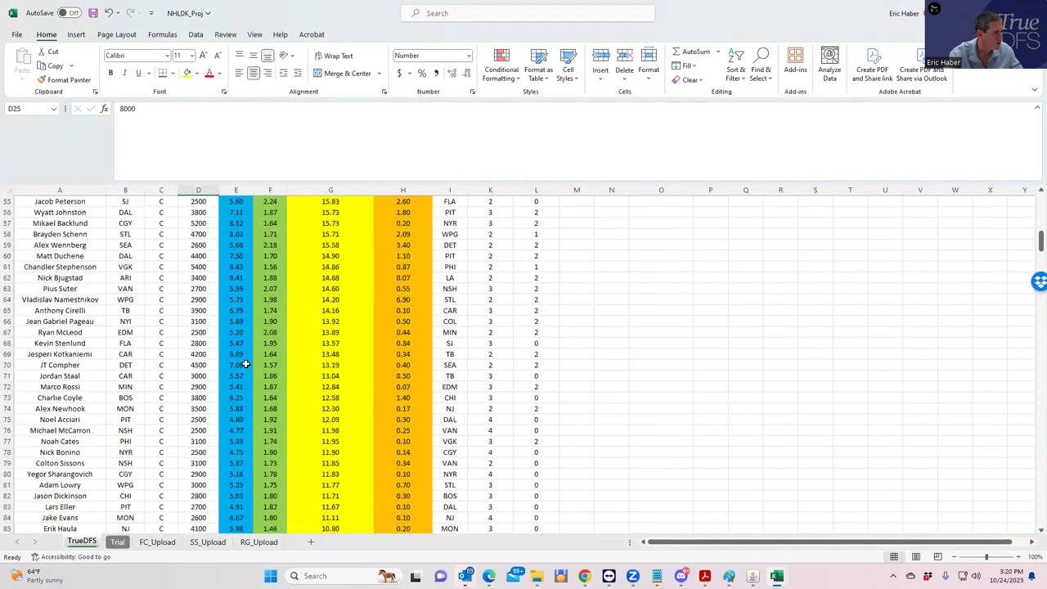
scroll(245, 364, "down", 14)
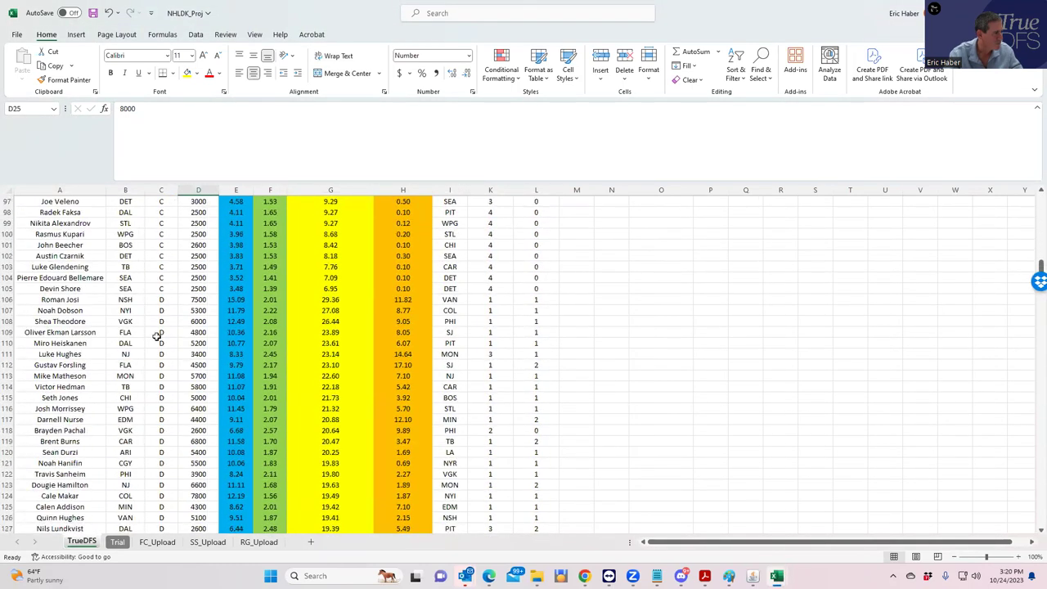
left_click(200, 354)
left_click(317, 356)
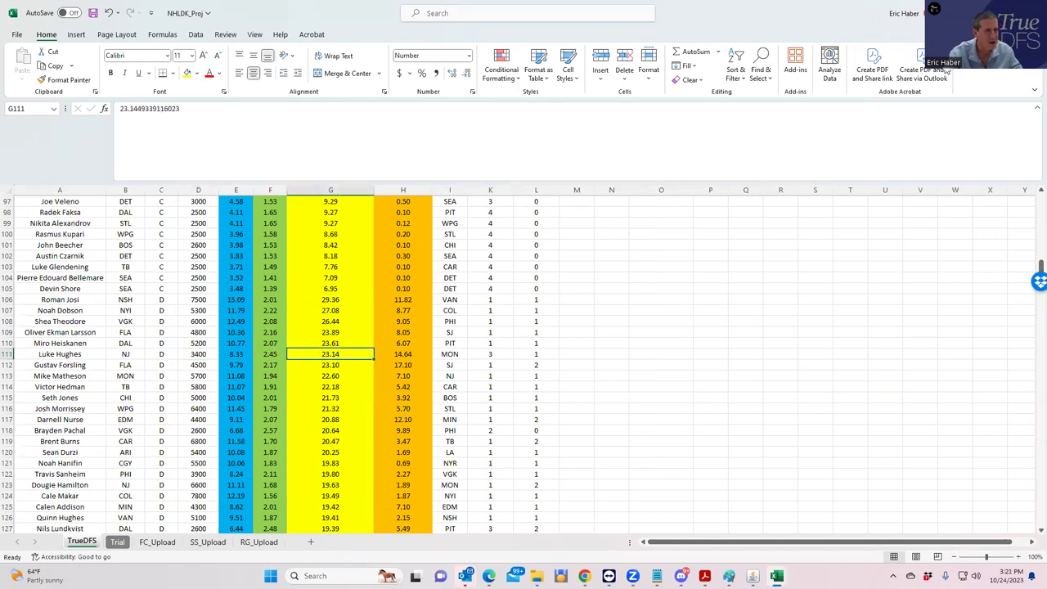
Step: Switch back from the workbooks to the DraftKings lineup editor
left_click(990, 12)
key("alt+Tab")
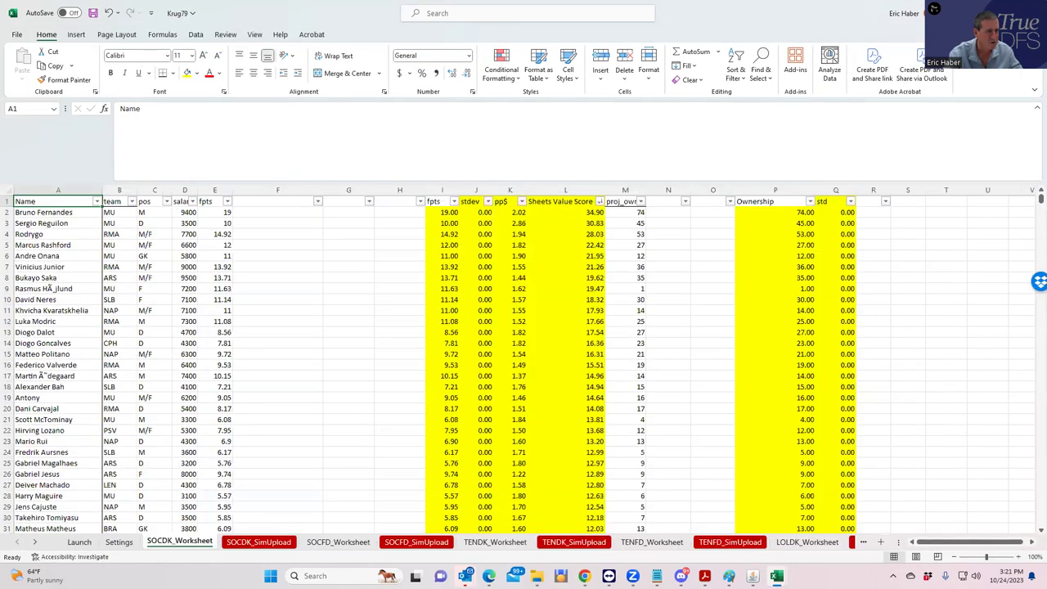
key("alt+Tab")
key("alt+Tab")
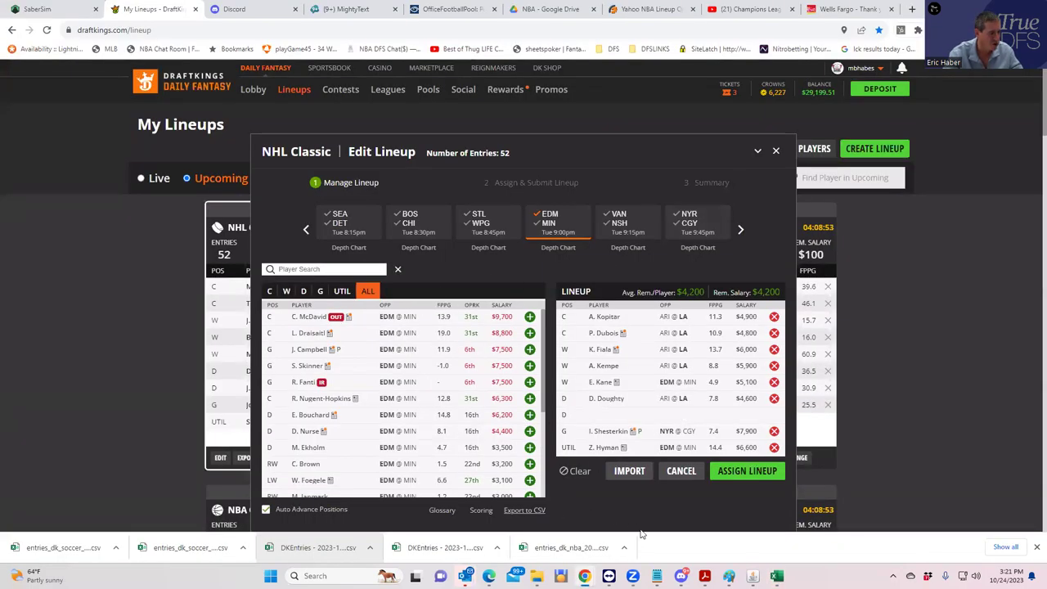
Step: Check the salaries of Gustav Forsling and Darnell Nurse in the NHLDK_Proj workbook, and return to the DraftKings lineup editor
mouse_move(777, 576)
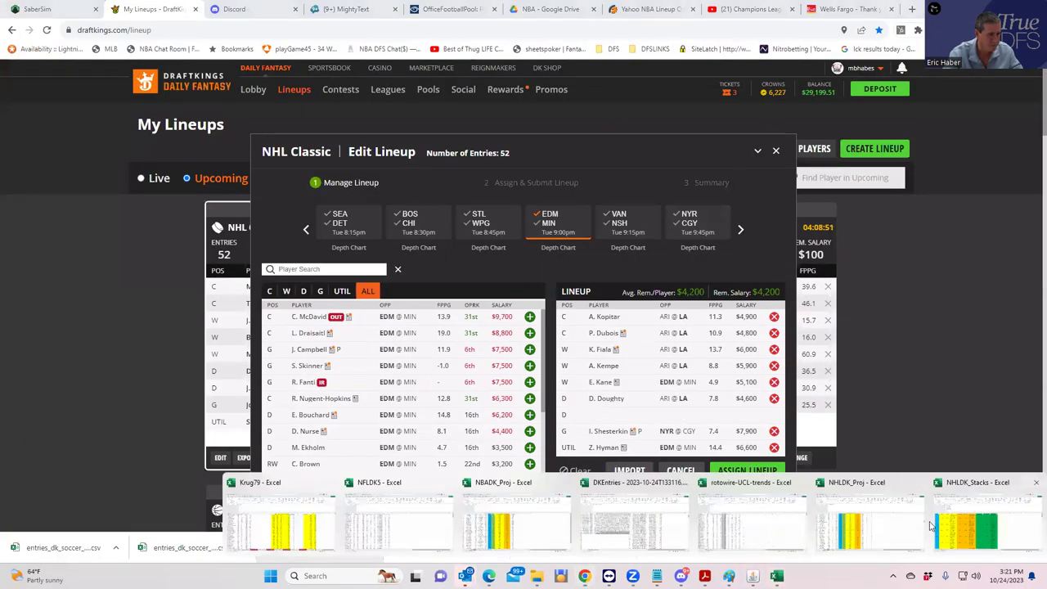
left_click(879, 523)
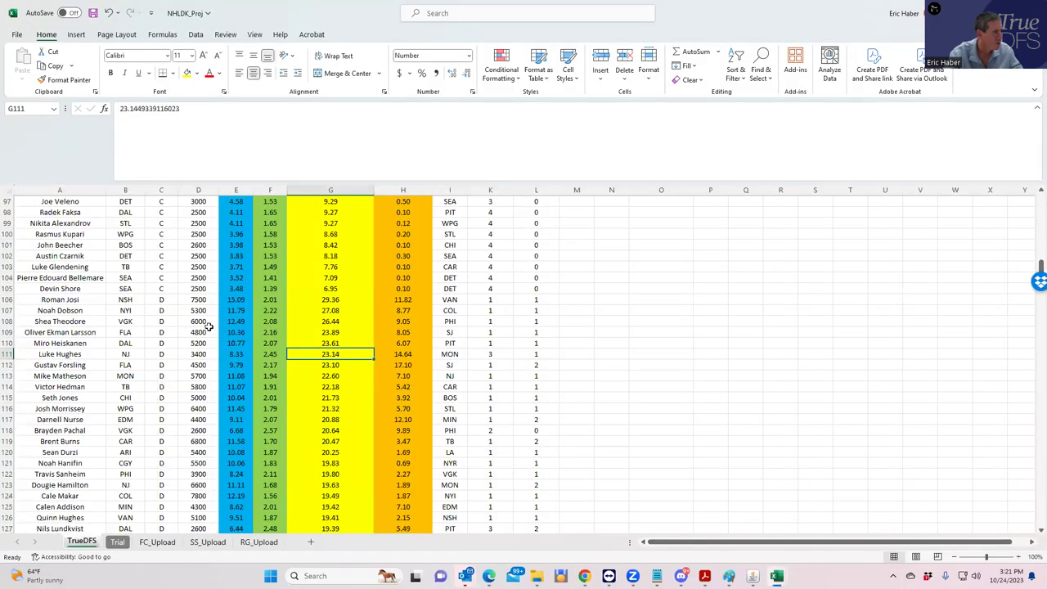
left_click(199, 364)
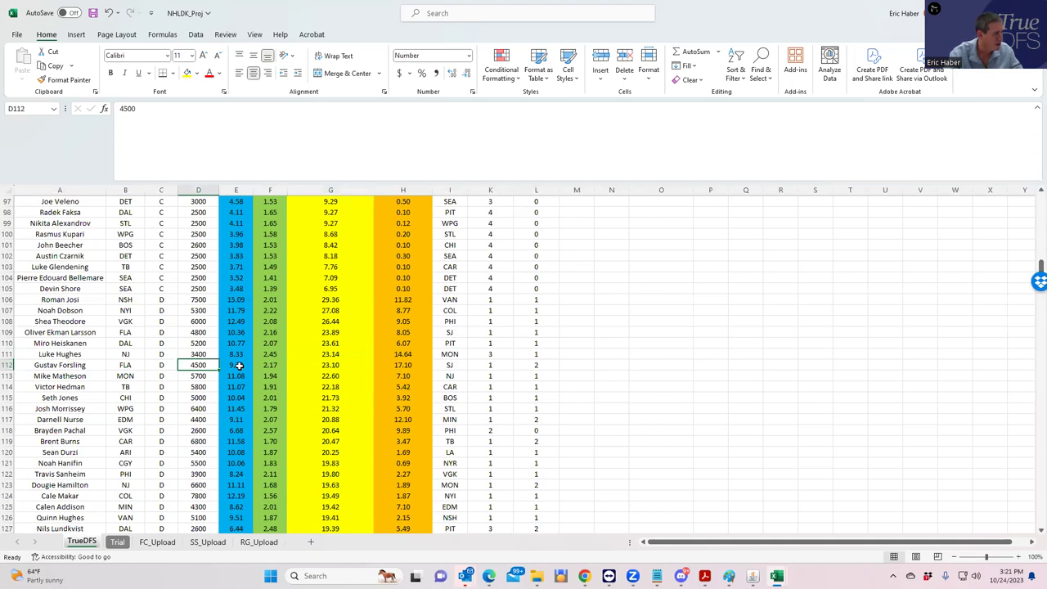
left_click(199, 418)
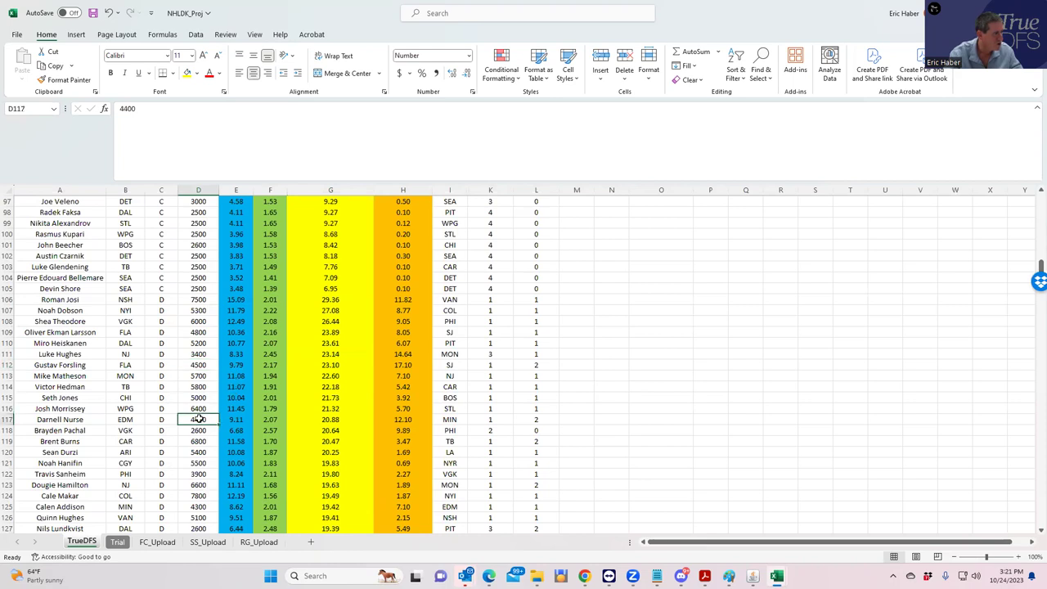
key("super+Down")
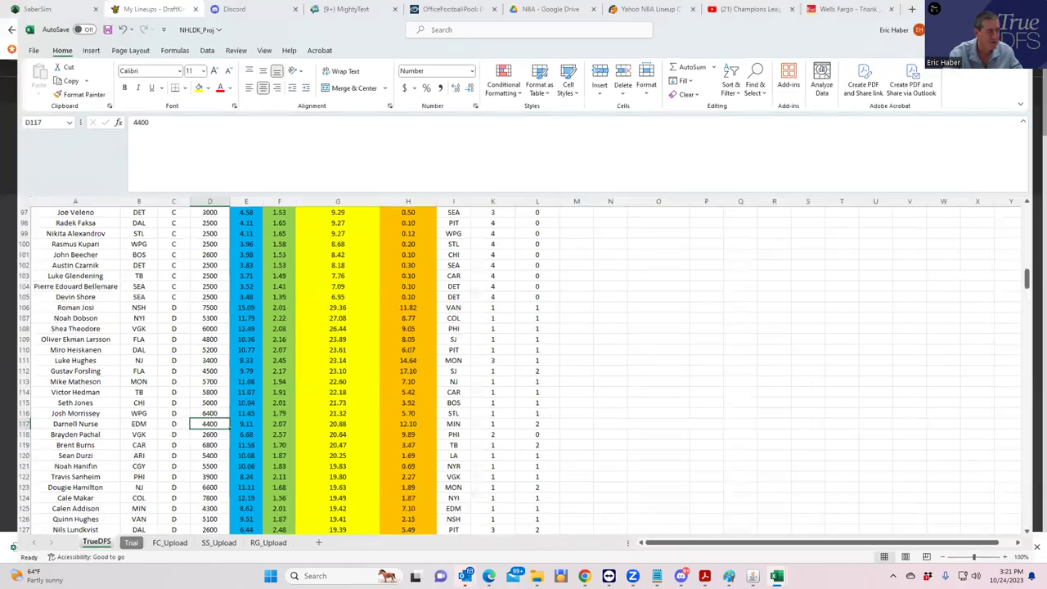
key("super+Down")
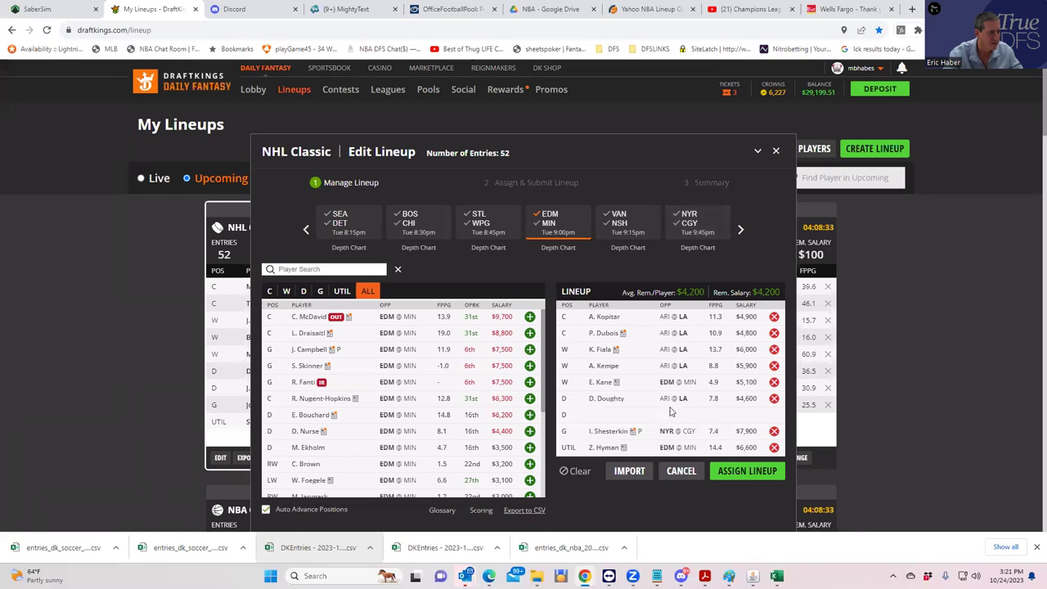
Step: Filter the player pool to defensemen, clear the EDM–MIN game filter and browse the cheaper options
left_click(303, 292)
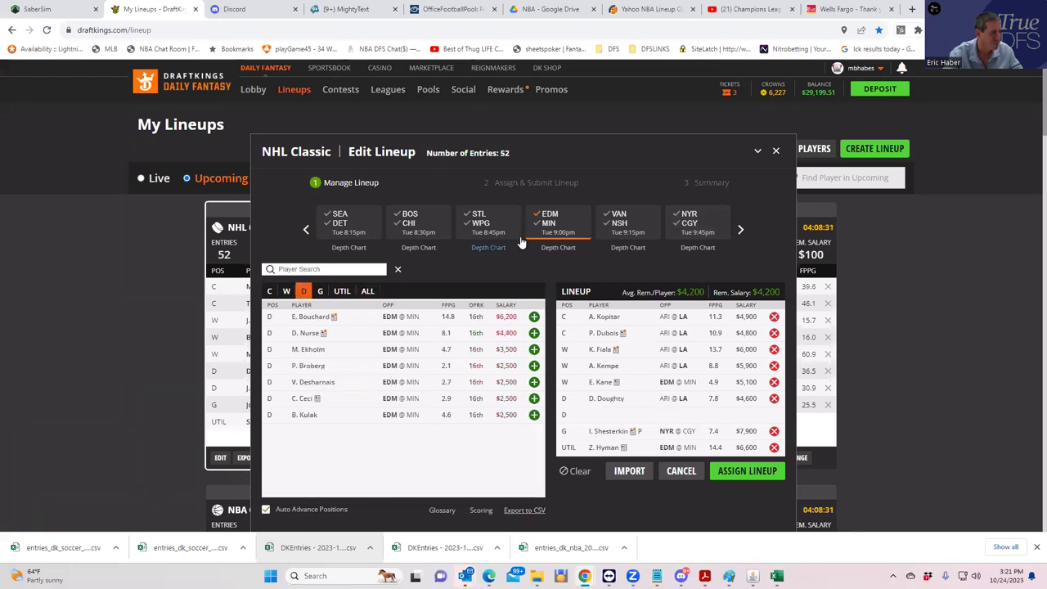
left_click(535, 232)
left_click_drag(541, 316, 547, 367)
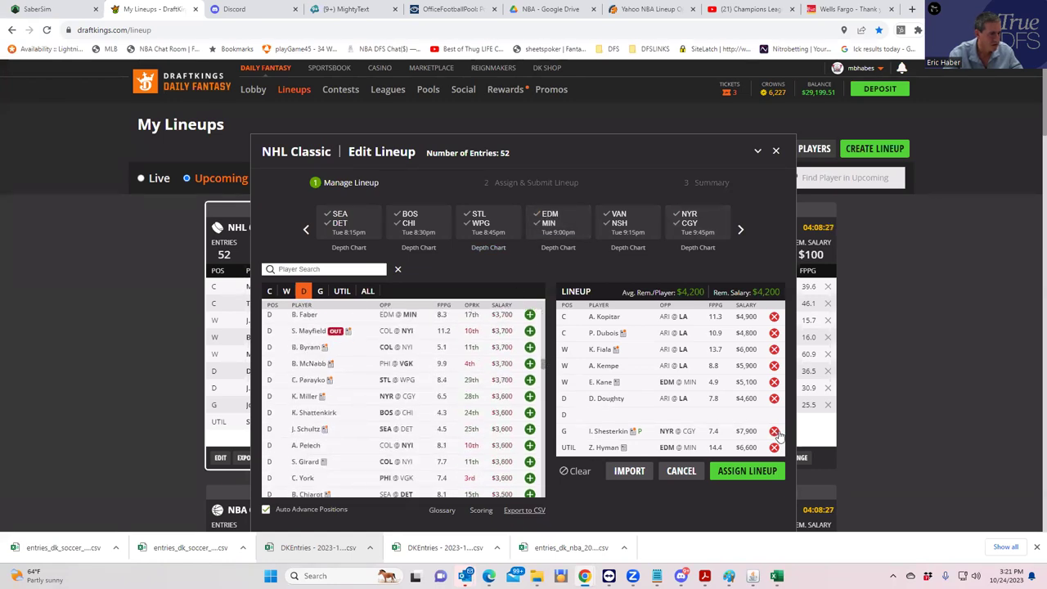
Step: Switch to the NHLDK_Proj workbook and check goalie Igor Shesterkin's salary and Ilya Sorokin's salary and Sheets Value Score
mouse_move(777, 574)
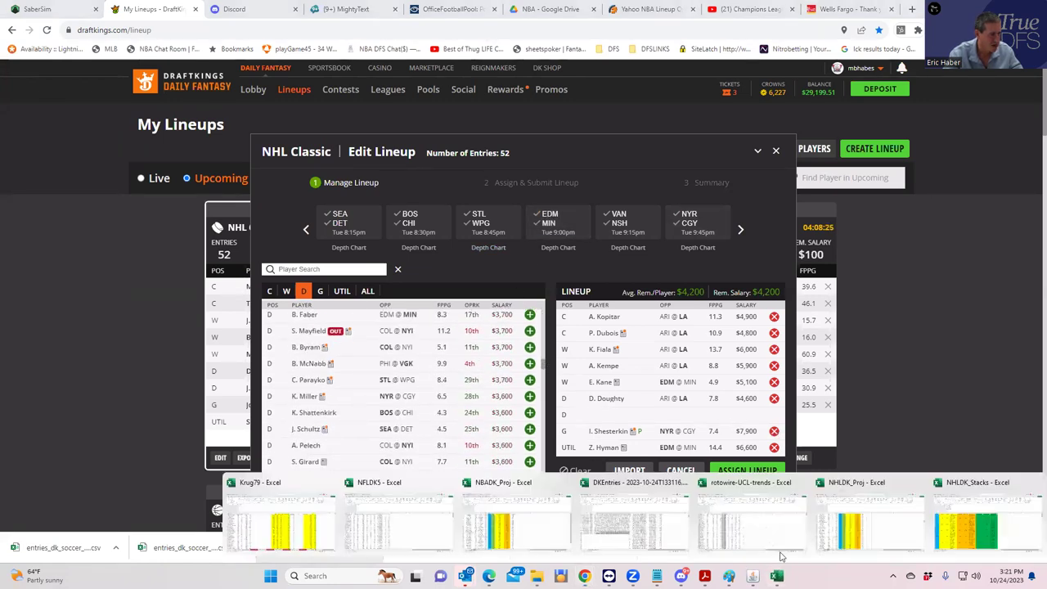
left_click(894, 525)
scroll(332, 429, "down", 13)
scroll(335, 426, "down", 16)
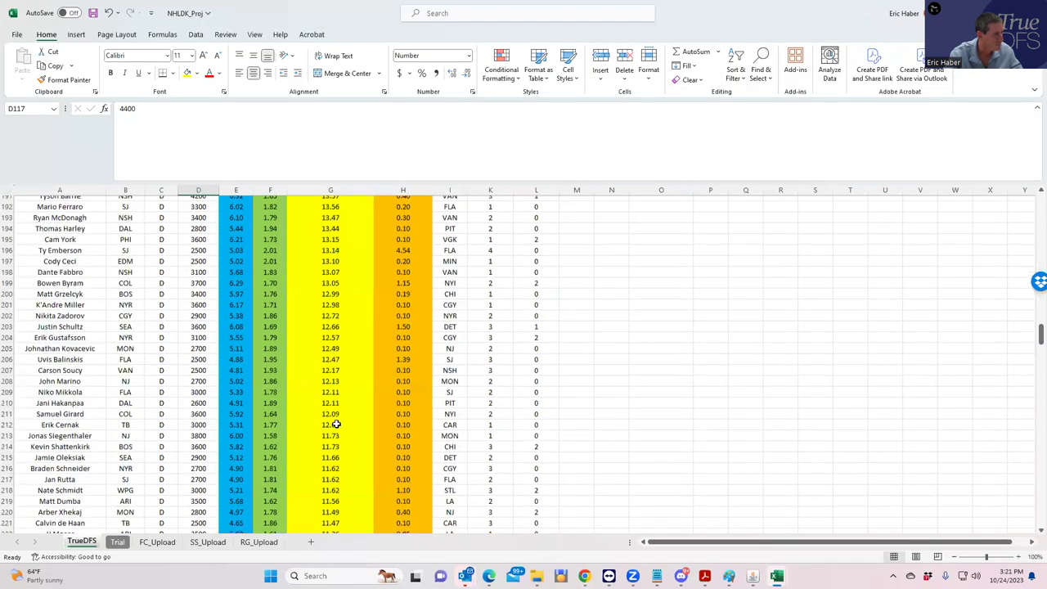
scroll(335, 424, "down", 18)
left_click(211, 376)
left_click(202, 417)
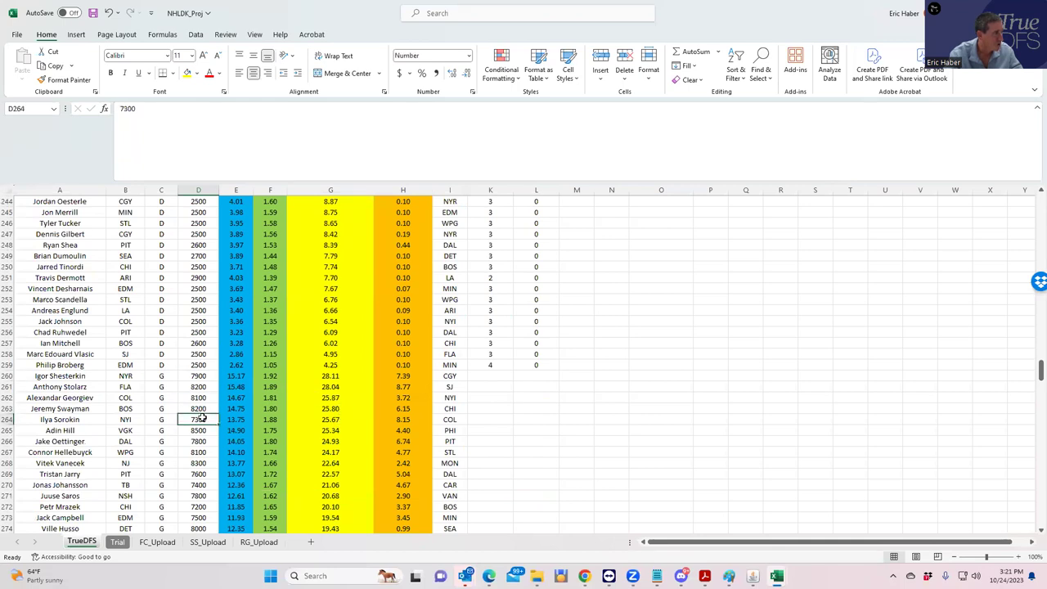
left_click(331, 419)
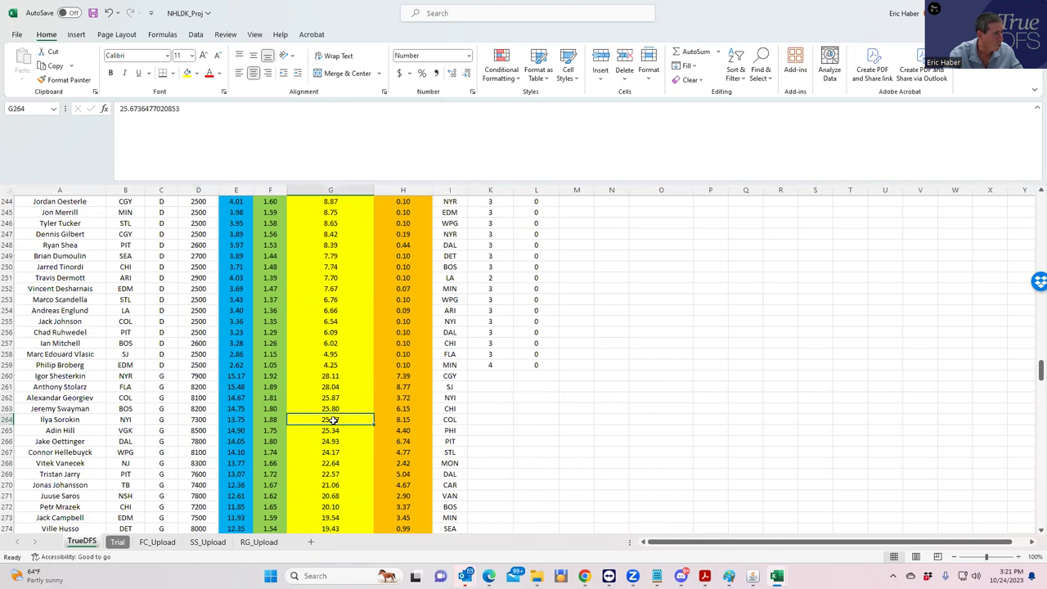
left_click(199, 416)
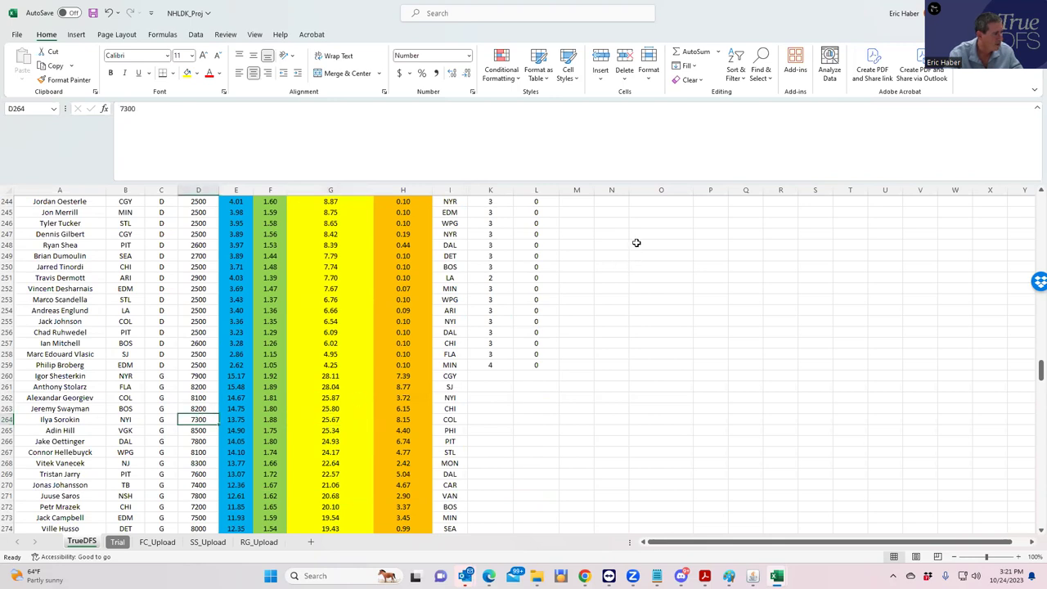
Step: Return to the DraftKings lineup editor and replace goalie Igor Shesterkin with Ilya Sorokin
key("alt+Tab")
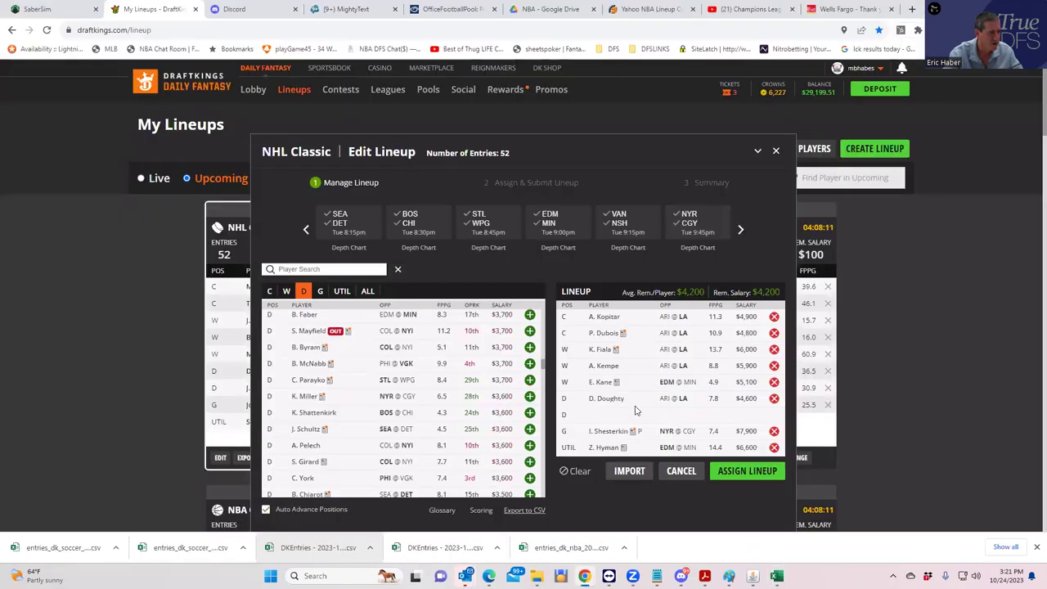
left_click(774, 432)
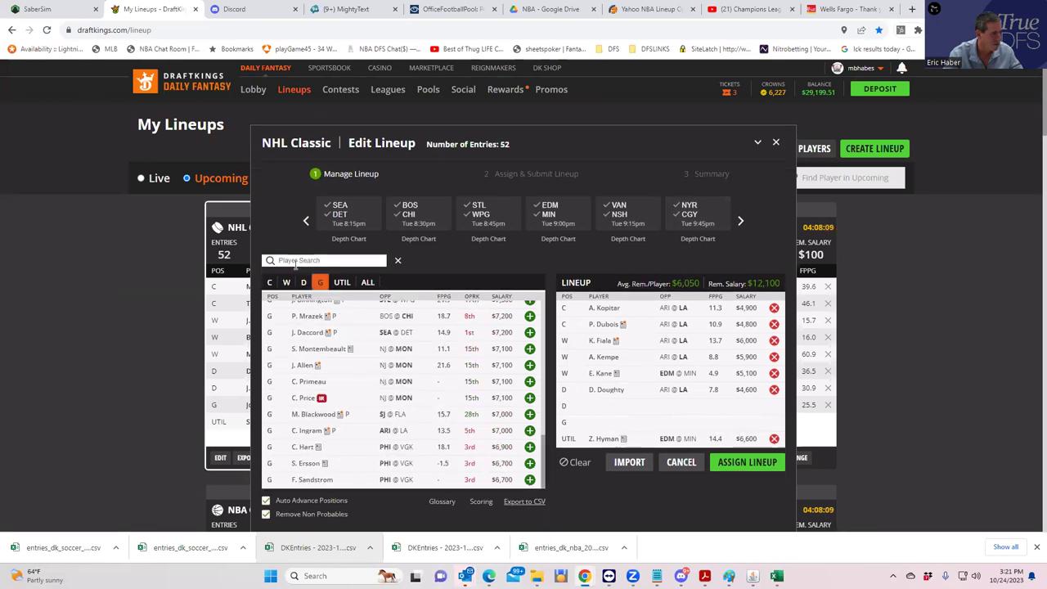
type("ily")
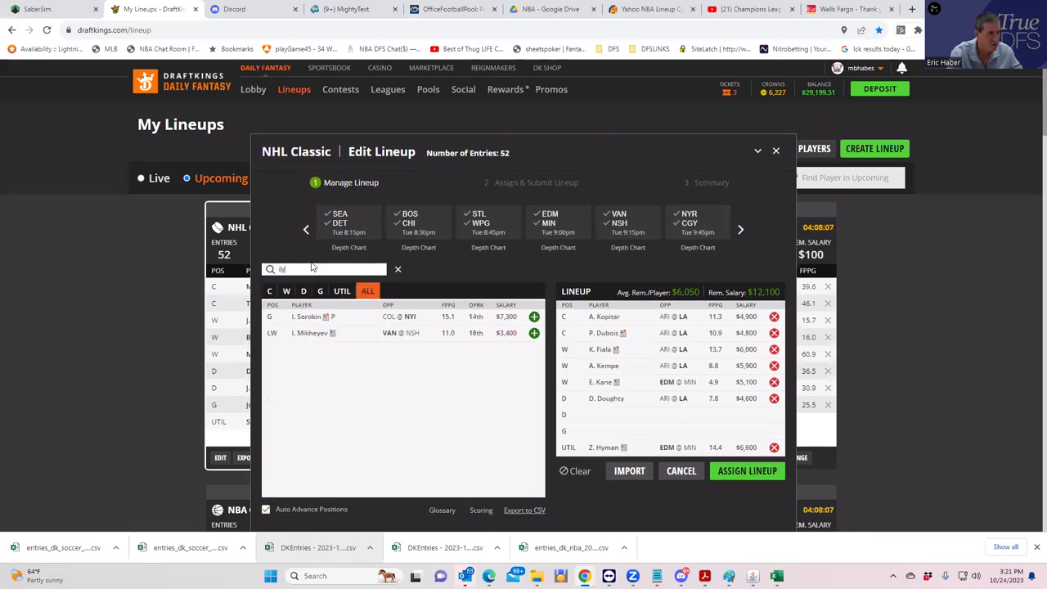
left_click(533, 318)
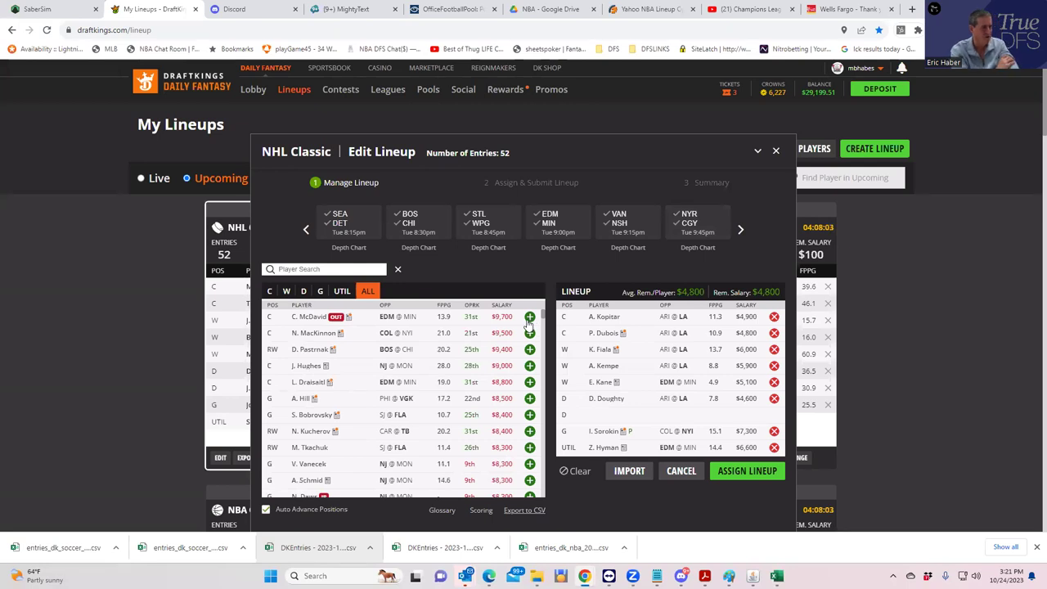
Step: Filter the player pool to defensemen and check Oliver Ekman-Larsson's salary in the NHLDK_Proj workbook
left_click(303, 291)
mouse_move(776, 576)
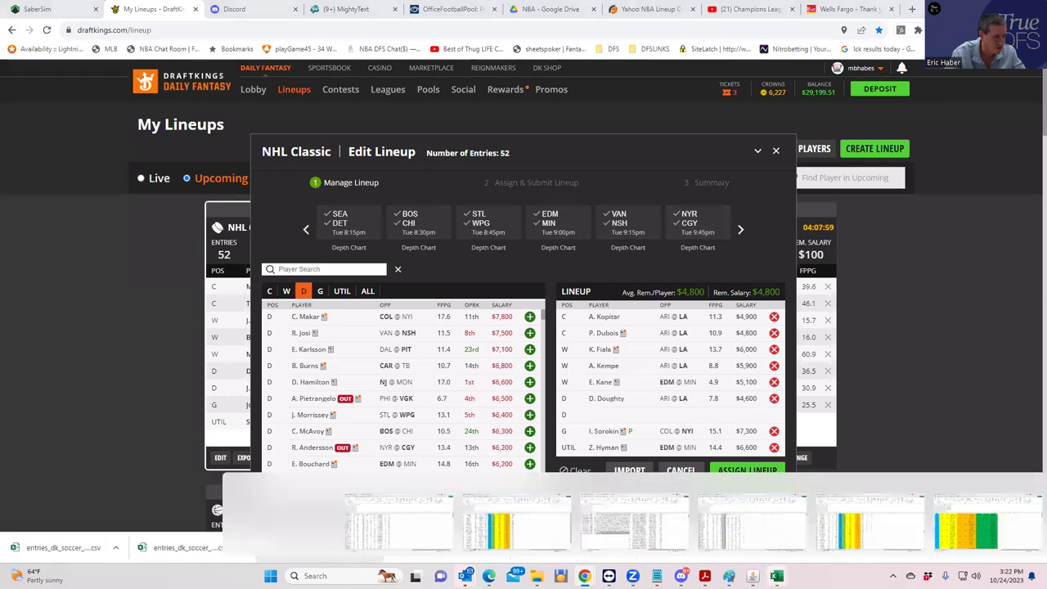
left_click(868, 539)
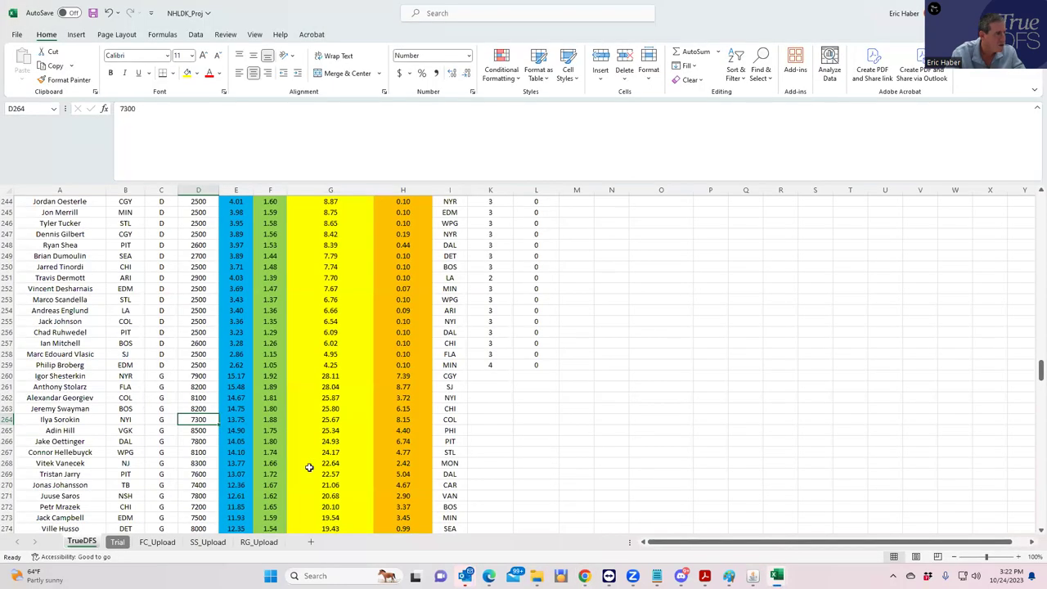
scroll(280, 431, "up", 20)
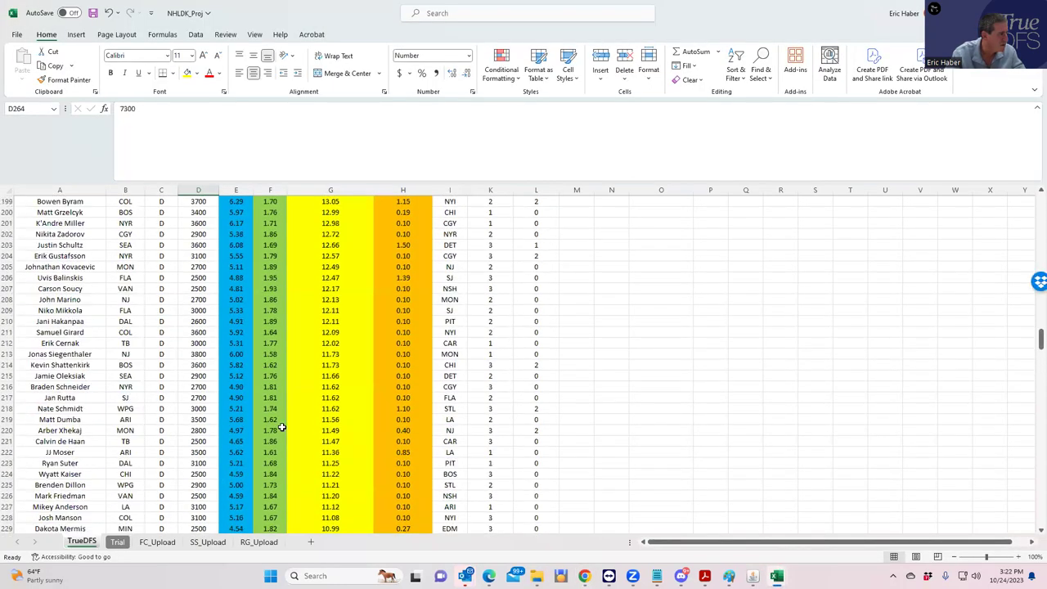
scroll(278, 420, "up", 17)
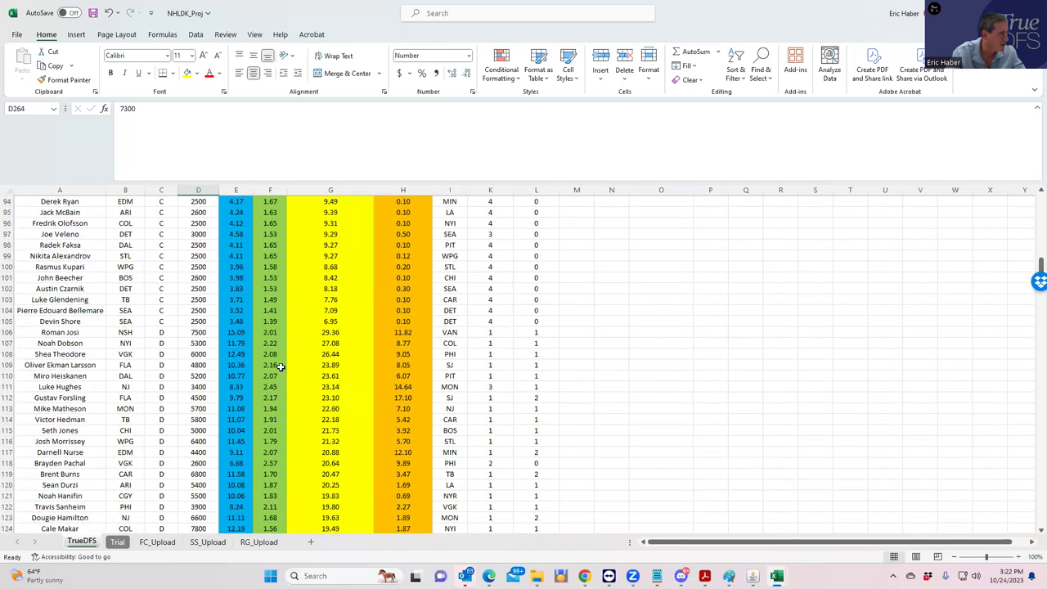
left_click(201, 364)
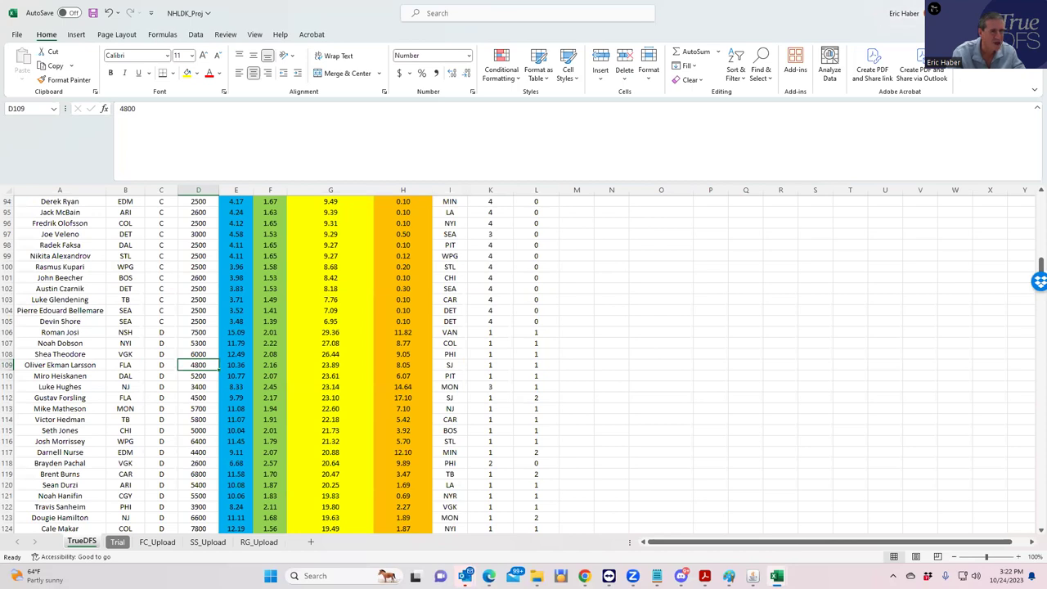
left_click(991, 13)
Step: Return to DraftKings, search the player pool for "ek" and add O. Ekman-Larsson as the second defenseman
key("alt+Tab")
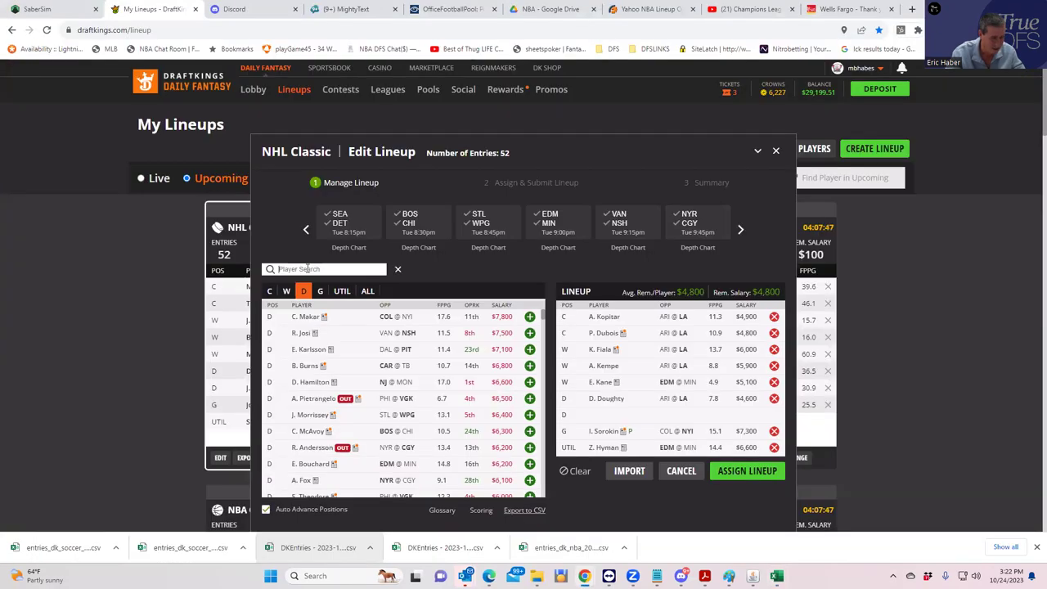
left_click(306, 268)
type("ek")
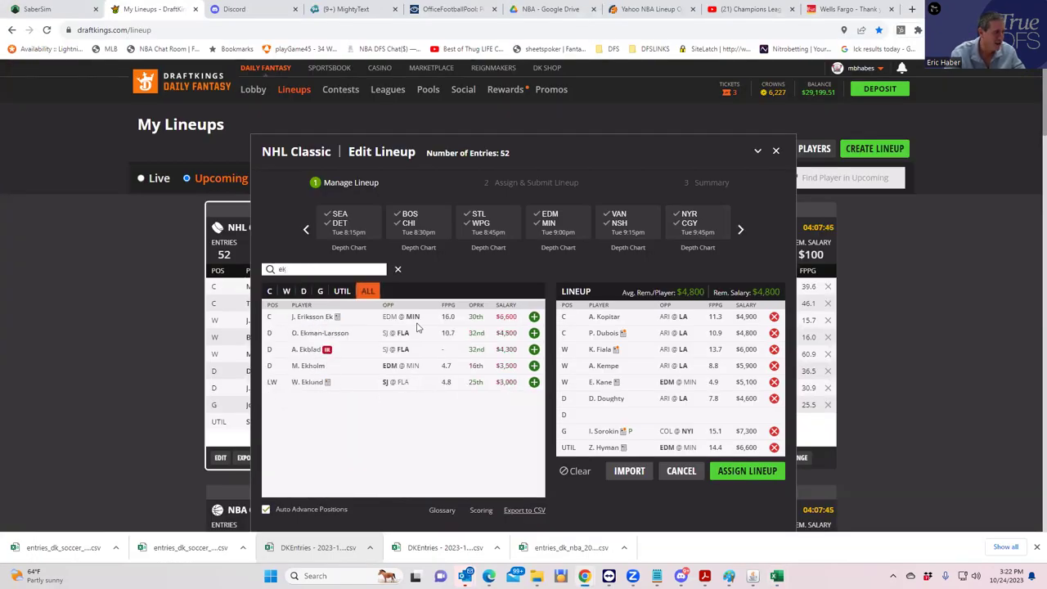
left_click(533, 334)
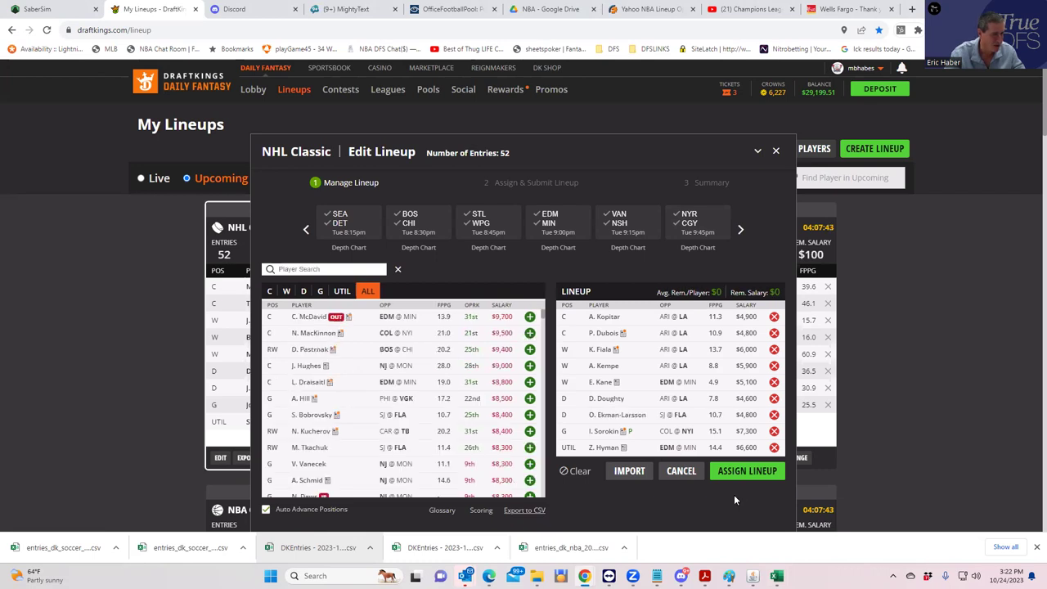
Step: Assign the completed lineup to all 52 NHL Classic entries and close the lineup editor
left_click(740, 471)
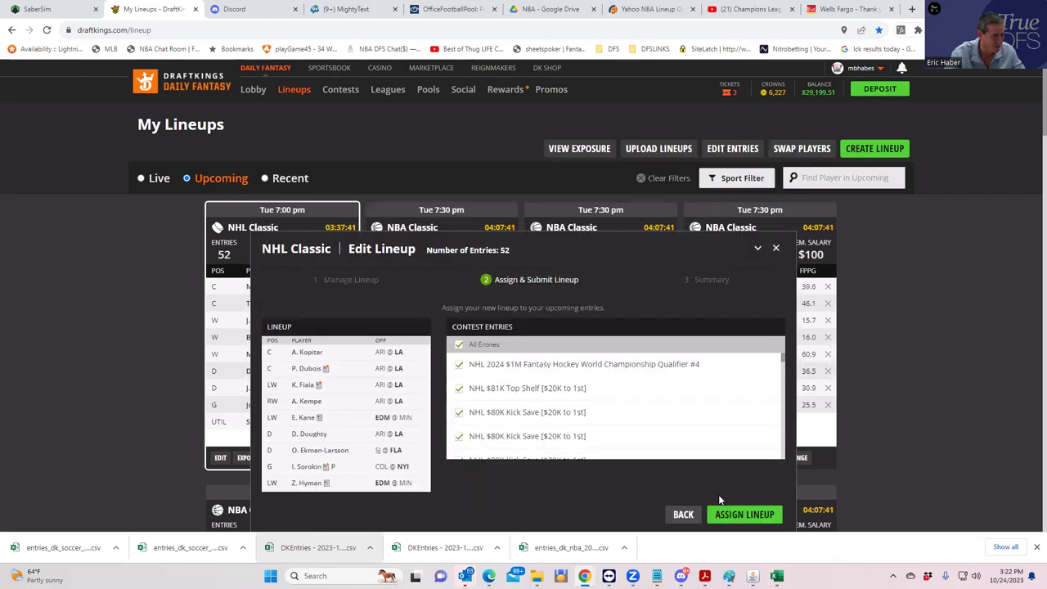
left_click(728, 515)
left_click(756, 513)
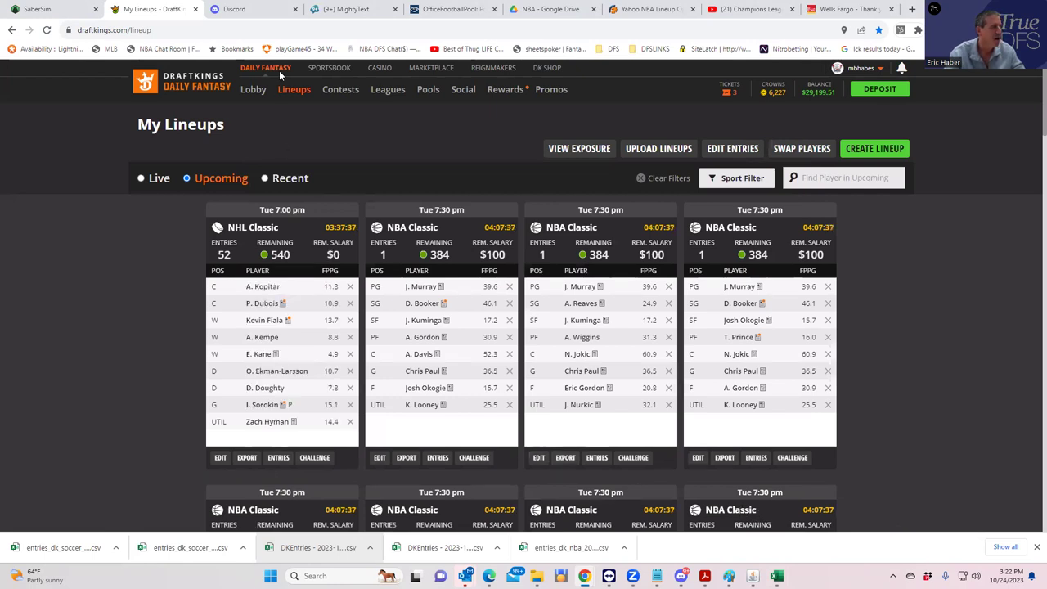
Step: Switch to SaberSim, start a custom data CSV upload and browse to the Dropbox folder DFSSheets > KrugNHL
left_click(41, 9)
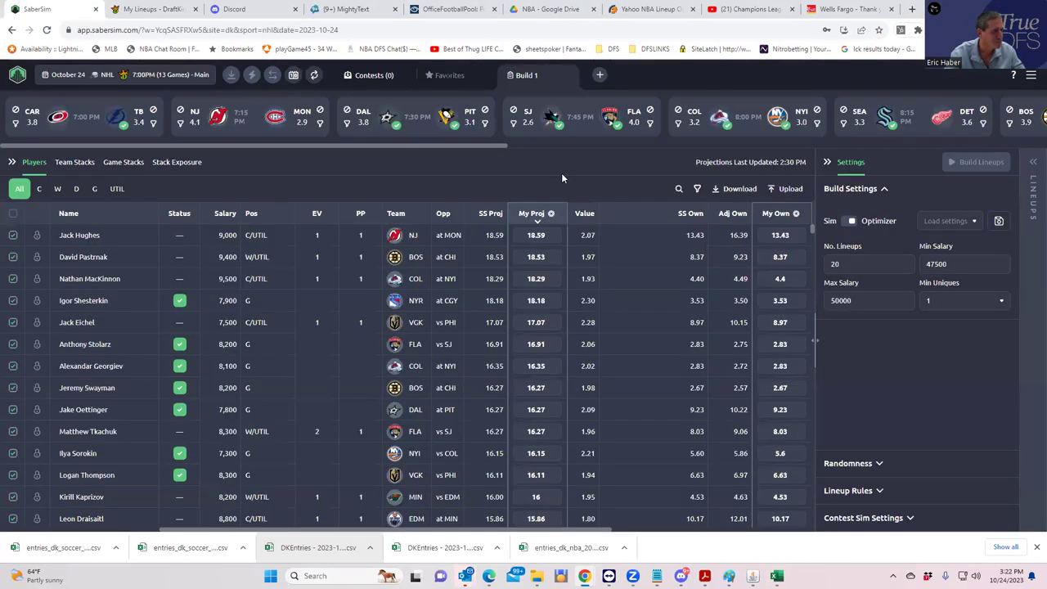
left_click(781, 191)
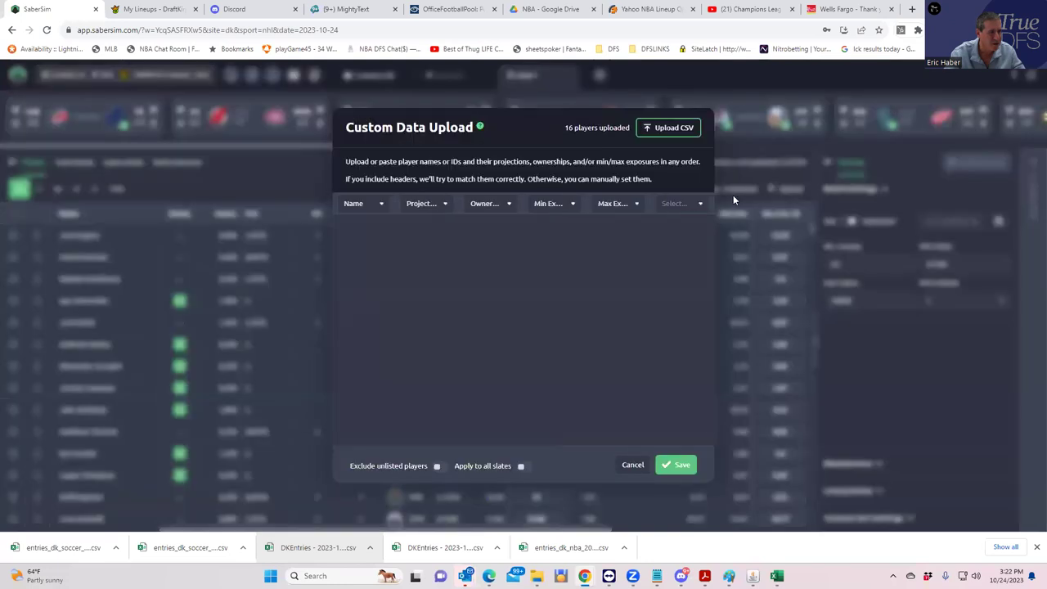
left_click(668, 129)
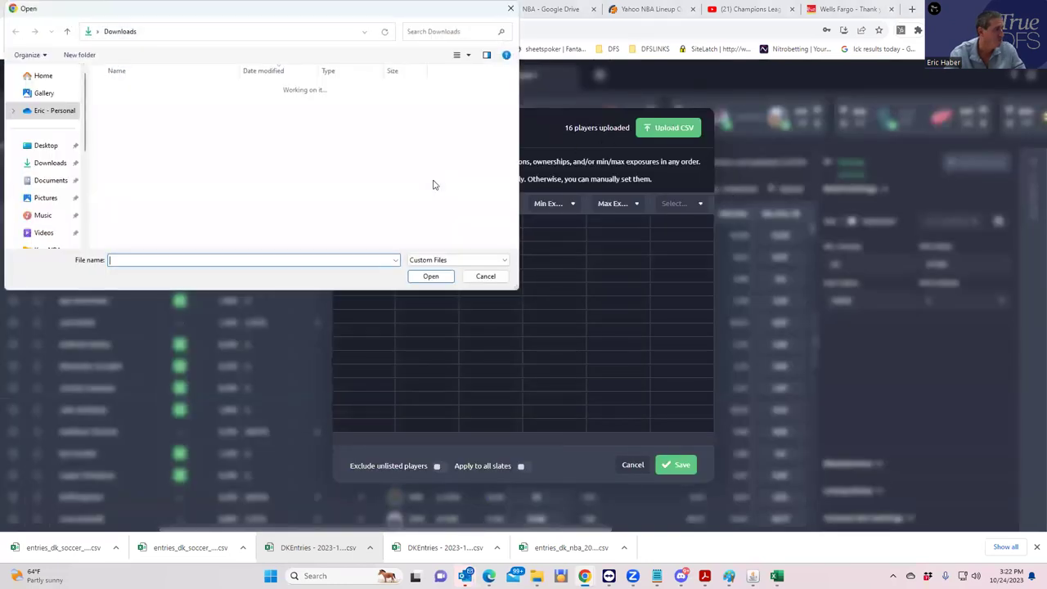
scroll(72, 200, "down", 2)
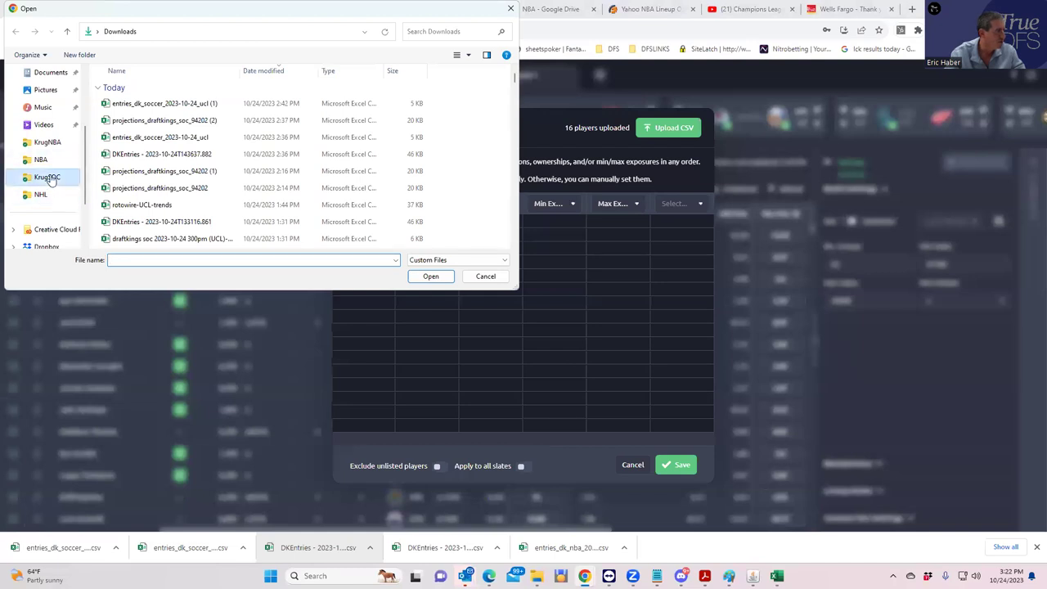
left_click(49, 177)
left_click(154, 31)
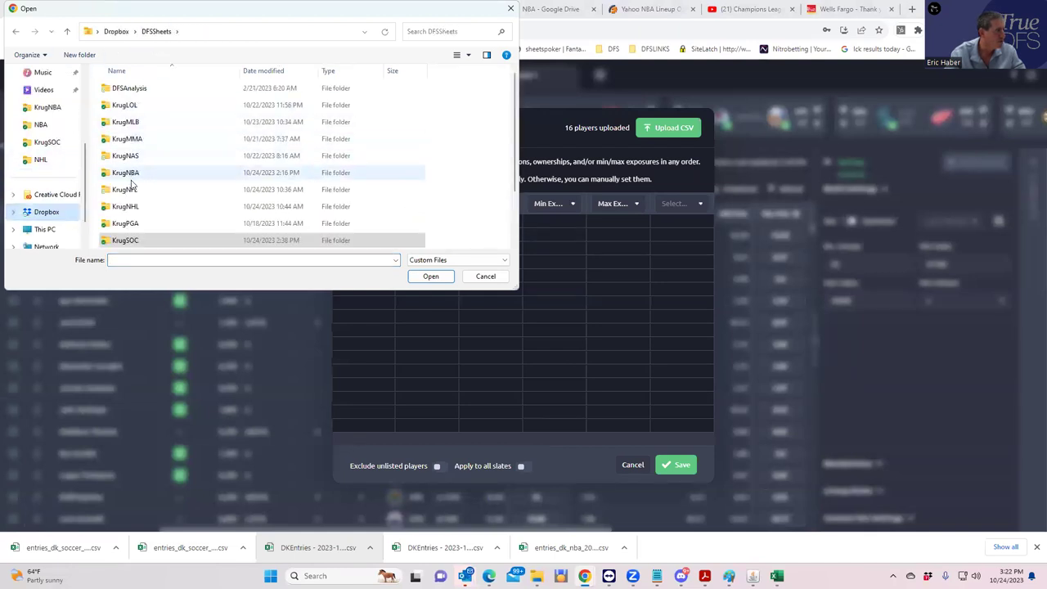
left_click(133, 206)
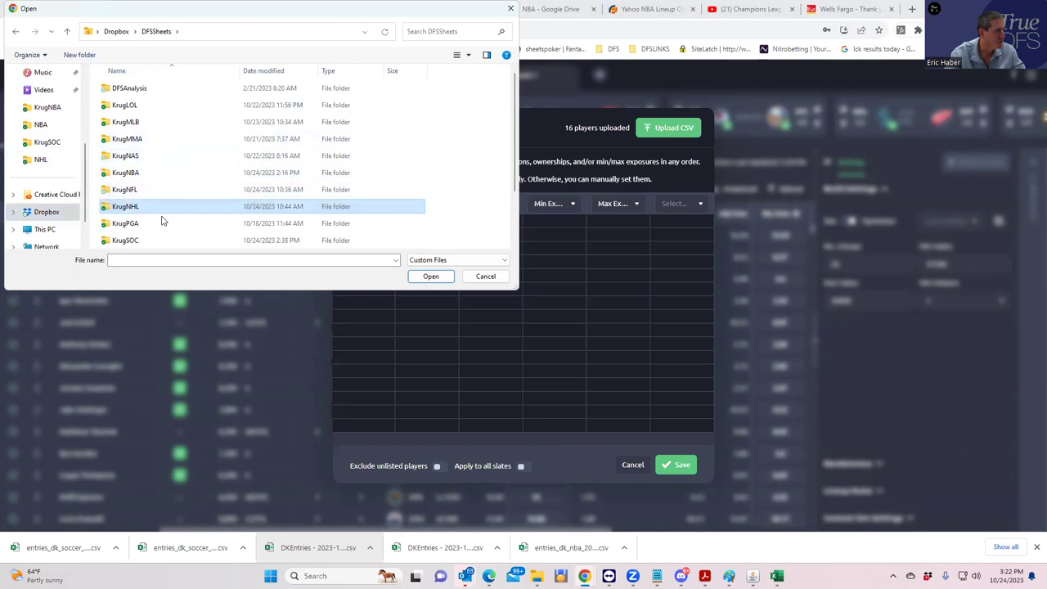
double_click(147, 211)
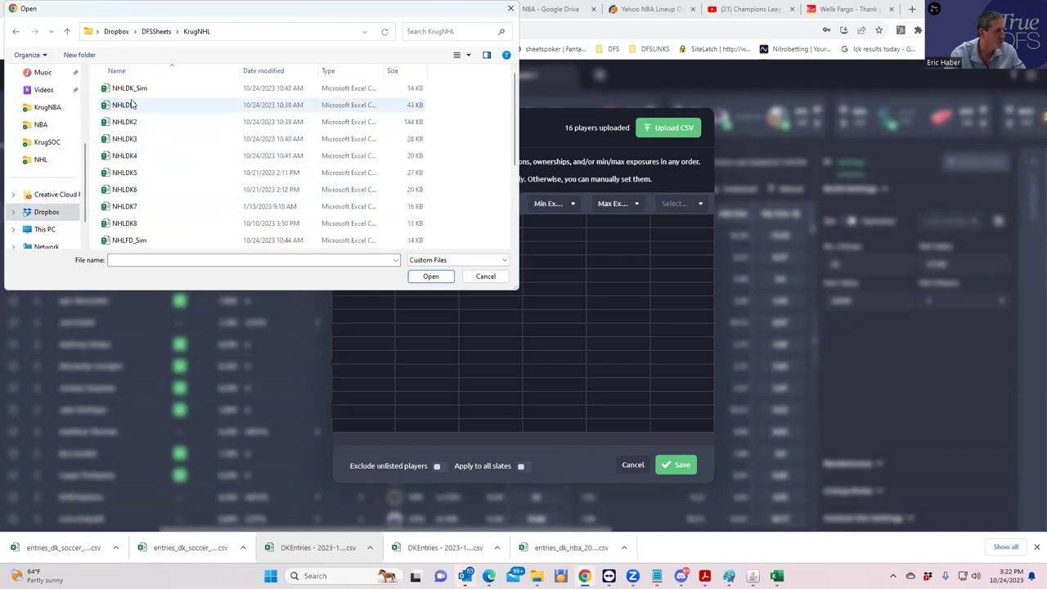